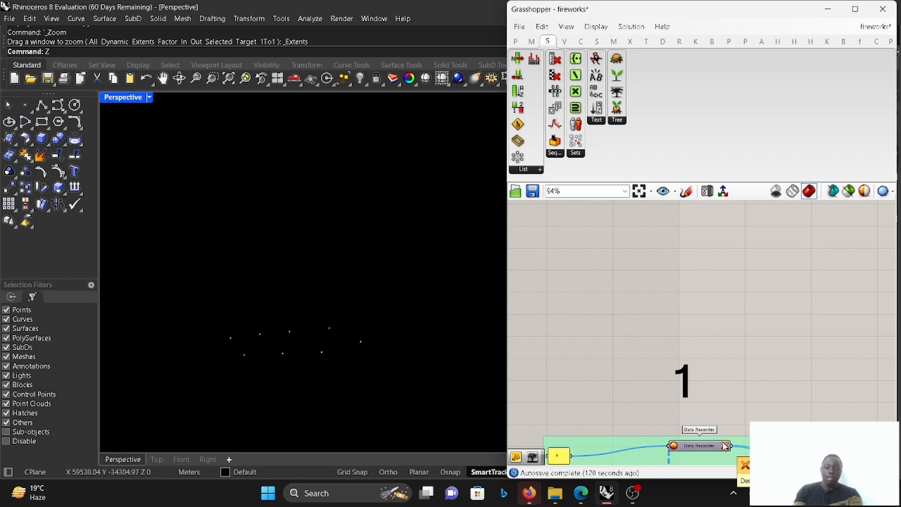
# - Destroy all recorded data in the Data Recorder of the green group 1 on the Grasshopper canvas
pyautogui.moveTo(712, 330); pyautogui.dragTo(712, 336, button='right')
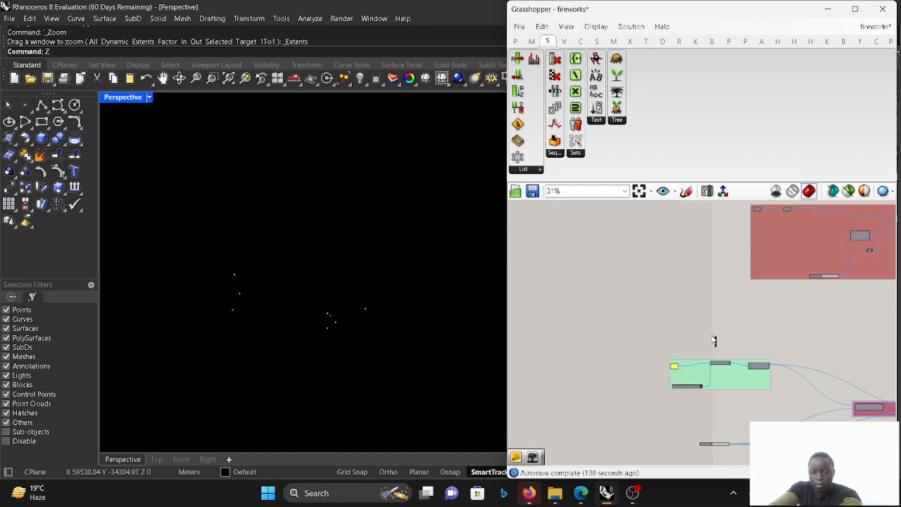
pyautogui.scroll(5, 727, 342)
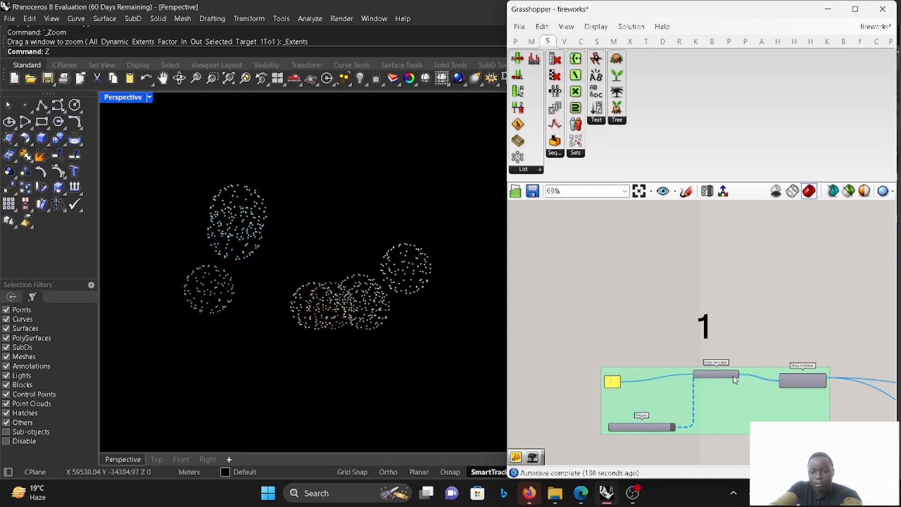
pyautogui.scroll(3, 720, 368)
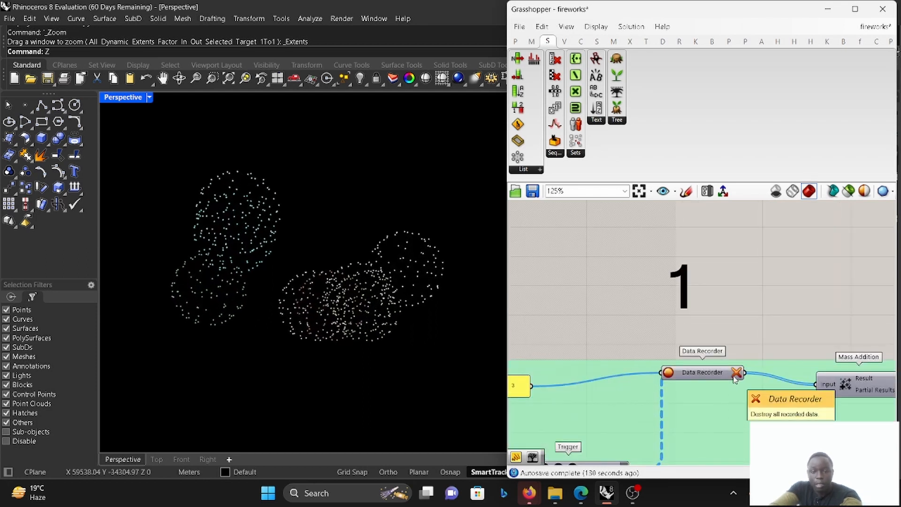
pyautogui.click(735, 378)
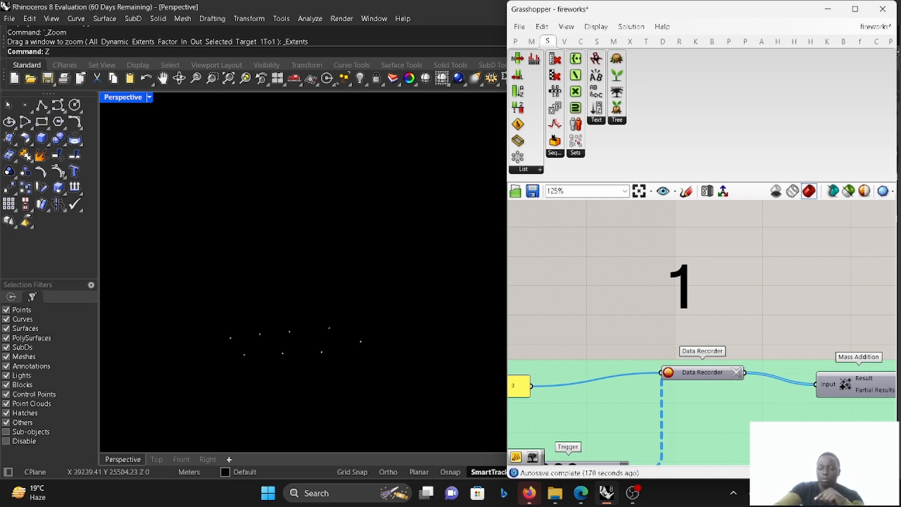
pyautogui.scroll(-3, 727, 373)
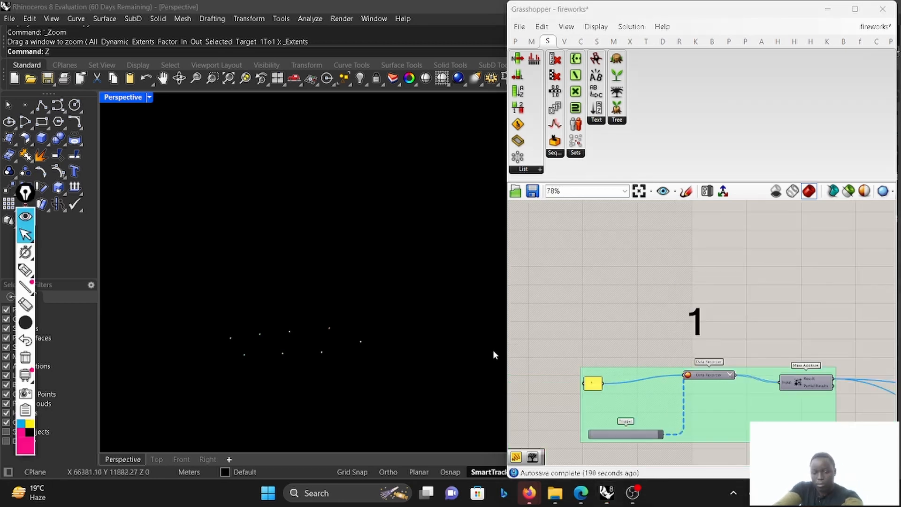
# - Draw thick pink freehand ink strokes over the screen, a rising trail and branches radiating from its end, to illustrate a firework burst
pyautogui.click(26, 269)
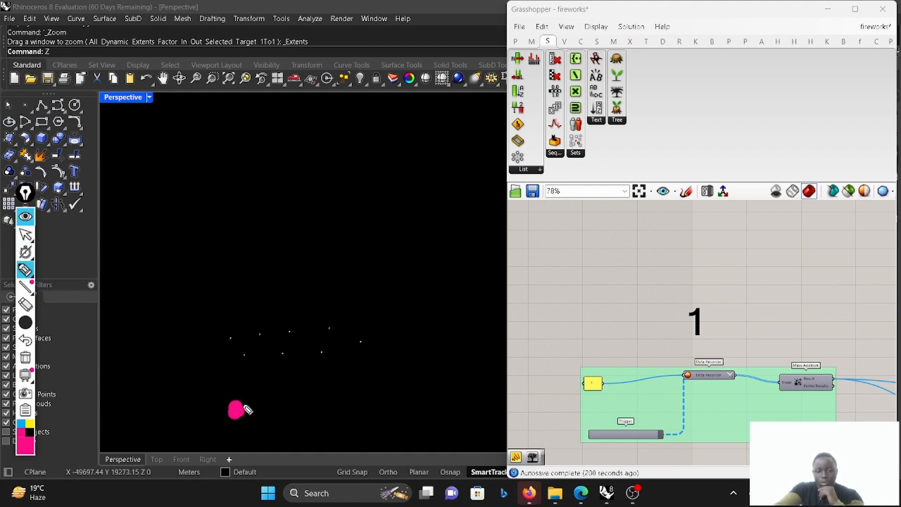
pyautogui.moveTo(240, 413)
pyautogui.mouseDown()
pyautogui.moveTo(343, 355)
pyautogui.moveTo(413, 301)
pyautogui.moveTo(899, 298)
pyautogui.mouseUp()
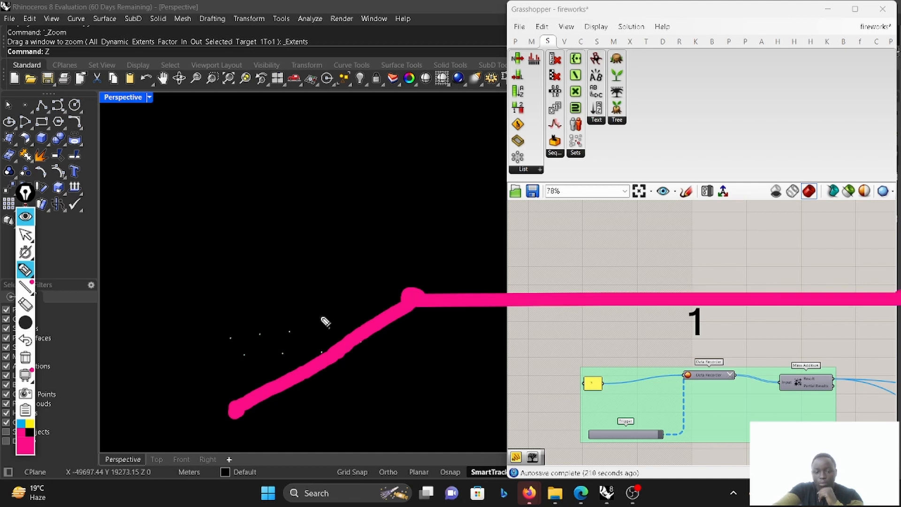
pyautogui.moveTo(412, 304); pyautogui.dragTo(375, 201)
pyautogui.moveTo(416, 300)
pyautogui.mouseDown()
pyautogui.moveTo(4, 190)
pyautogui.moveTo(657, 202)
pyautogui.mouseUp()
pyautogui.moveTo(420, 303); pyautogui.dragTo(216, 171)
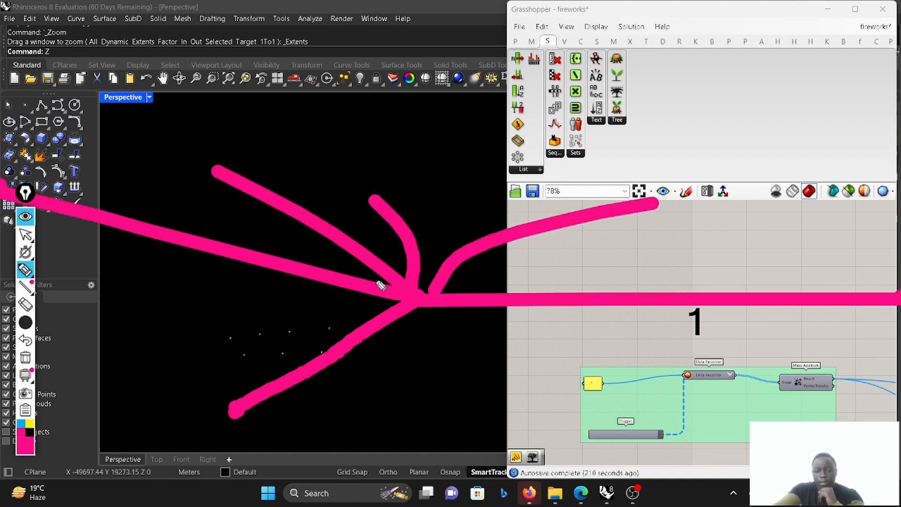
pyautogui.moveTo(409, 303); pyautogui.dragTo(656, 451)
pyautogui.moveTo(416, 301); pyautogui.dragTo(550, 132)
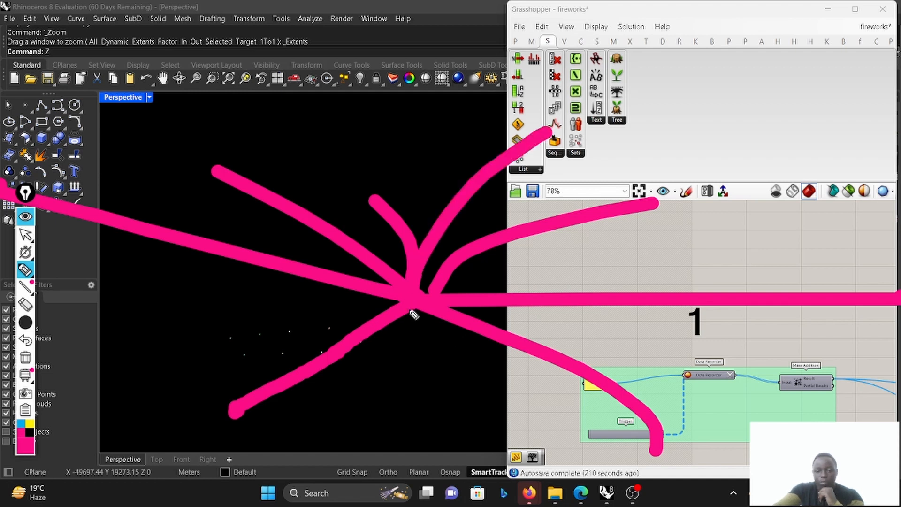
pyautogui.moveTo(413, 305); pyautogui.dragTo(159, 359)
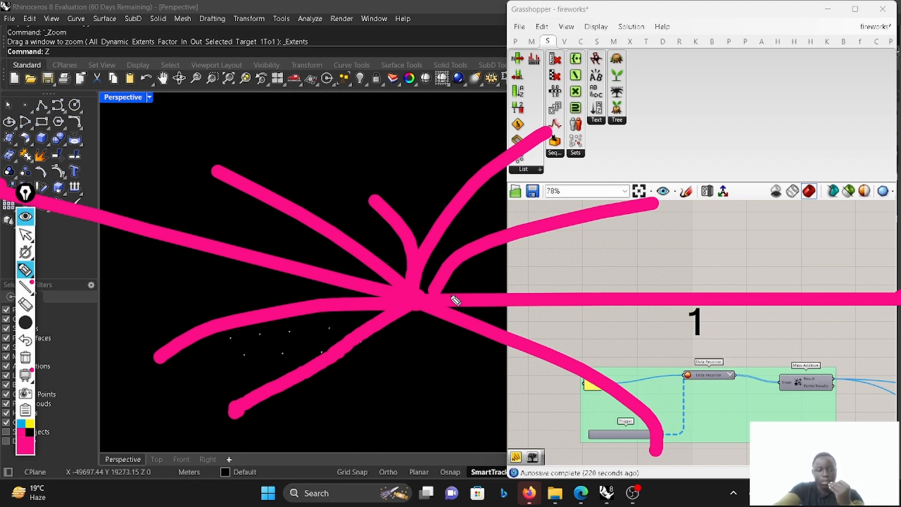
# - Erase all the pink ink strokes and collapse the annotation toolbar
pyautogui.click(25, 305)
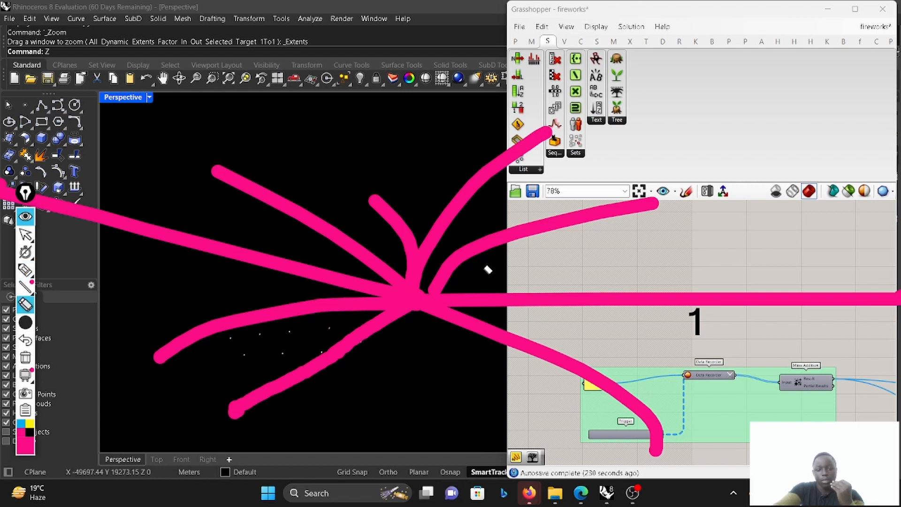
pyautogui.moveTo(441, 276); pyautogui.dragTo(394, 336)
pyautogui.moveTo(244, 418); pyautogui.dragTo(196, 395)
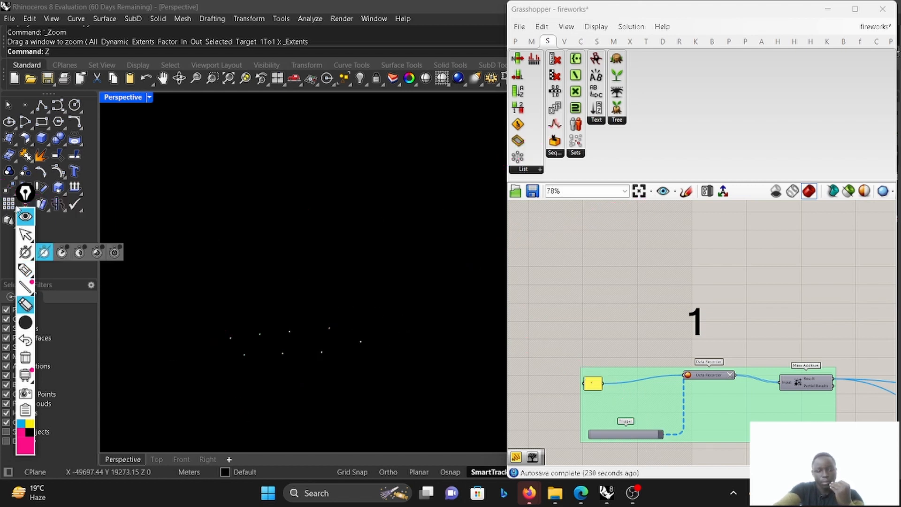
pyautogui.click(23, 216)
# - Set the Perspective viewport's display mode to Ghosted and inspect the points around the construction grid
pyautogui.scroll(-5, 643, 429)
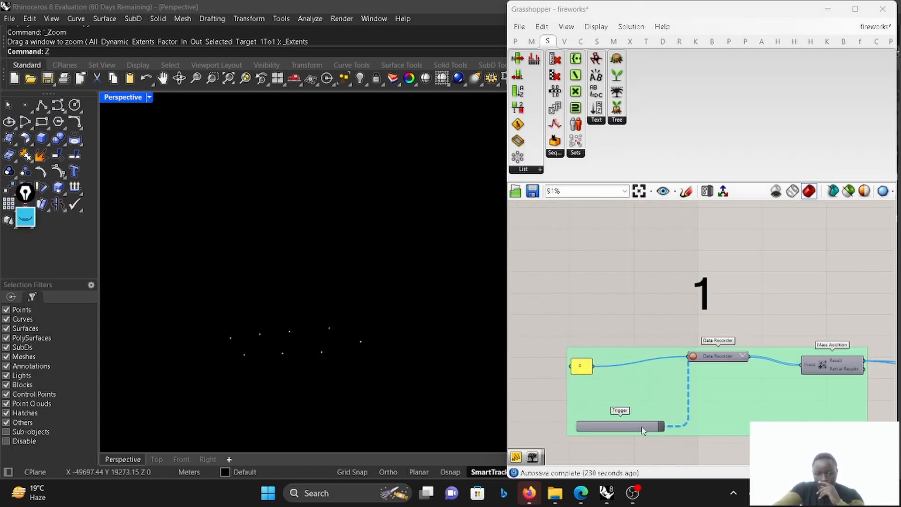
pyautogui.scroll(-1, 627, 400)
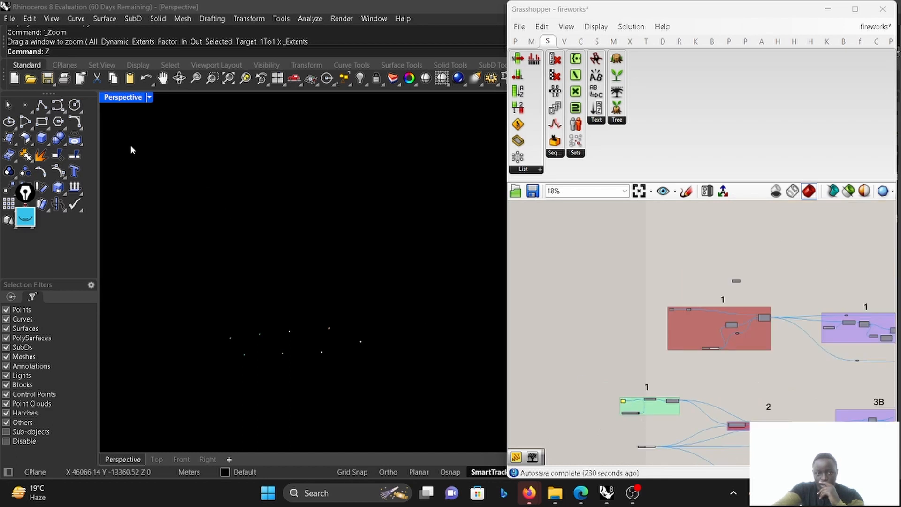
pyautogui.click(149, 97)
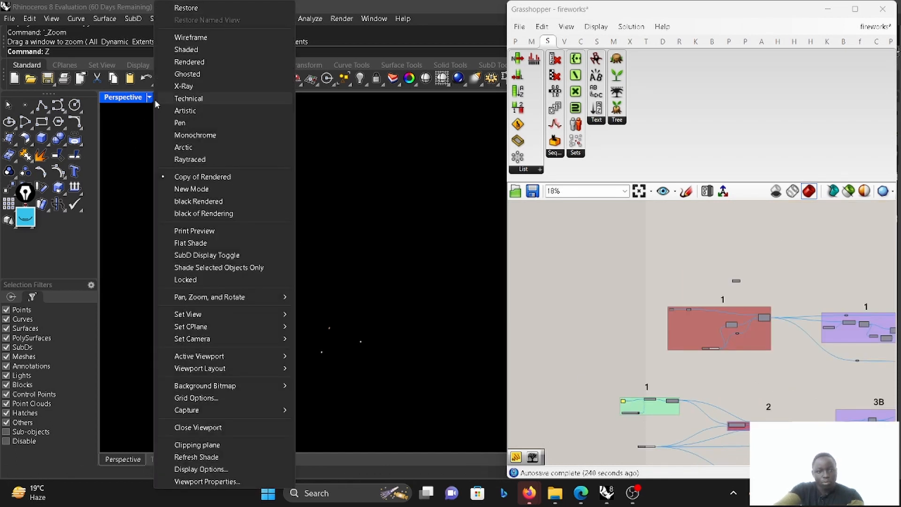
pyautogui.click(188, 74)
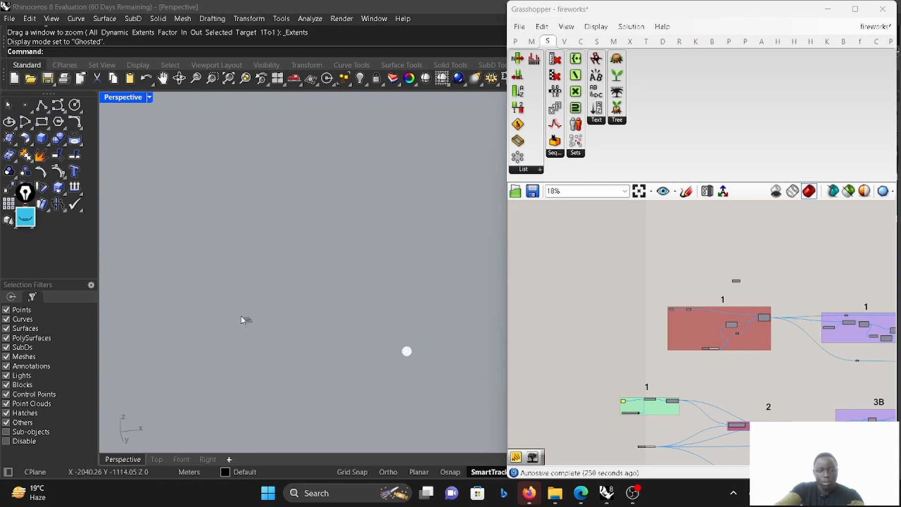
pyautogui.scroll(15, 243, 320)
pyautogui.scroll(-10, 290, 312)
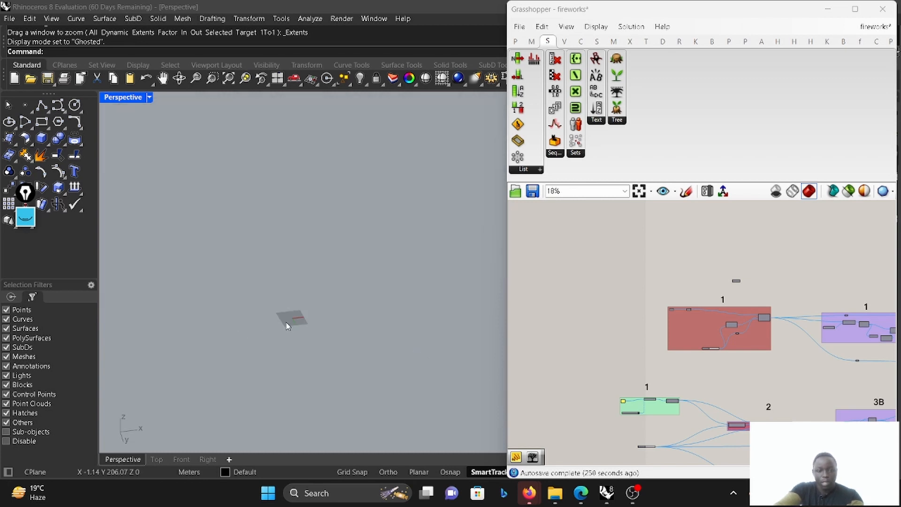
pyautogui.scroll(12, 301, 327)
pyautogui.moveTo(304, 300); pyautogui.dragTo(306, 268, button='right')
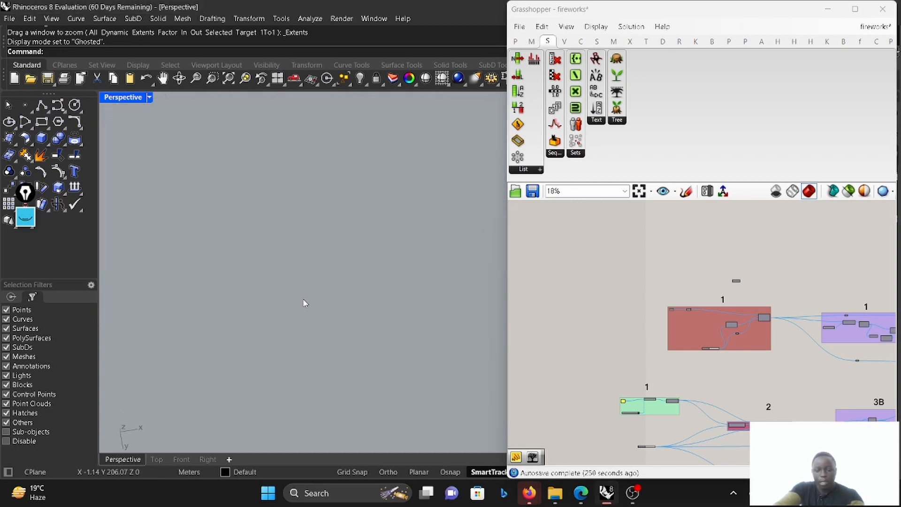
pyautogui.scroll(-8, 295, 317)
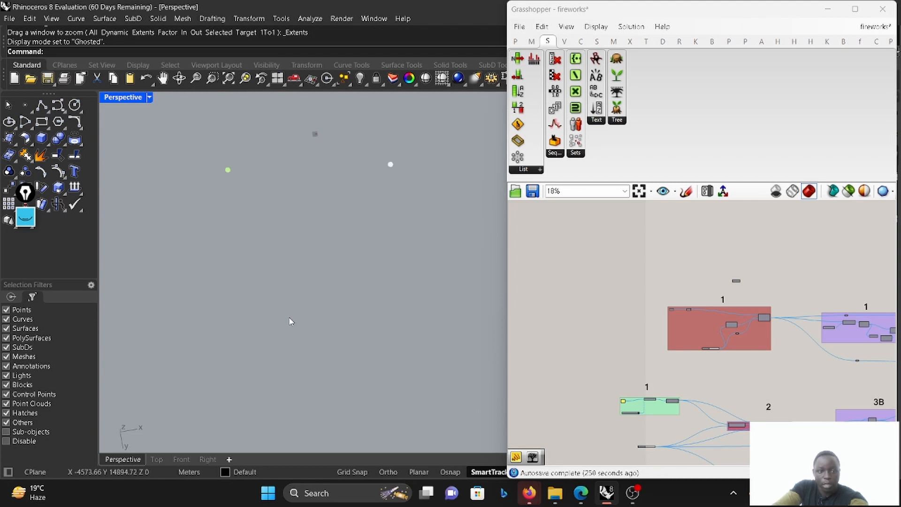
pyautogui.scroll(10, 312, 173)
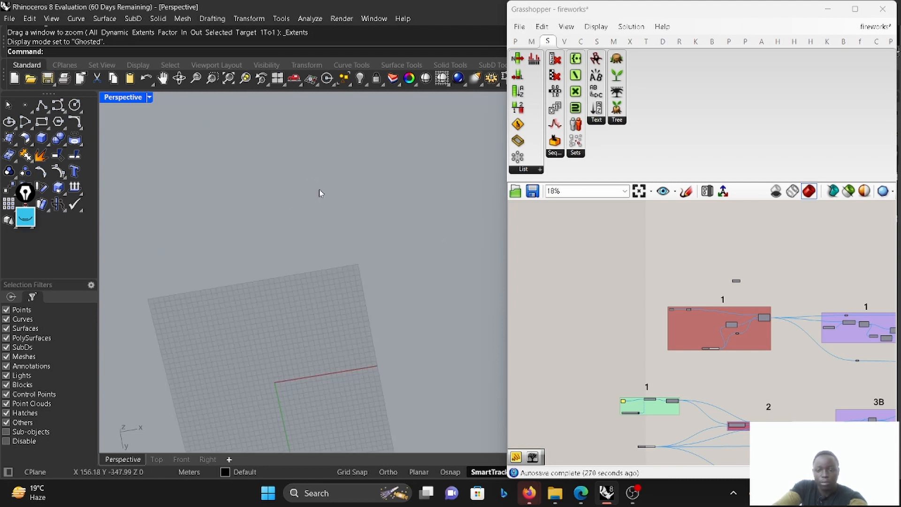
pyautogui.scroll(3, 320, 192)
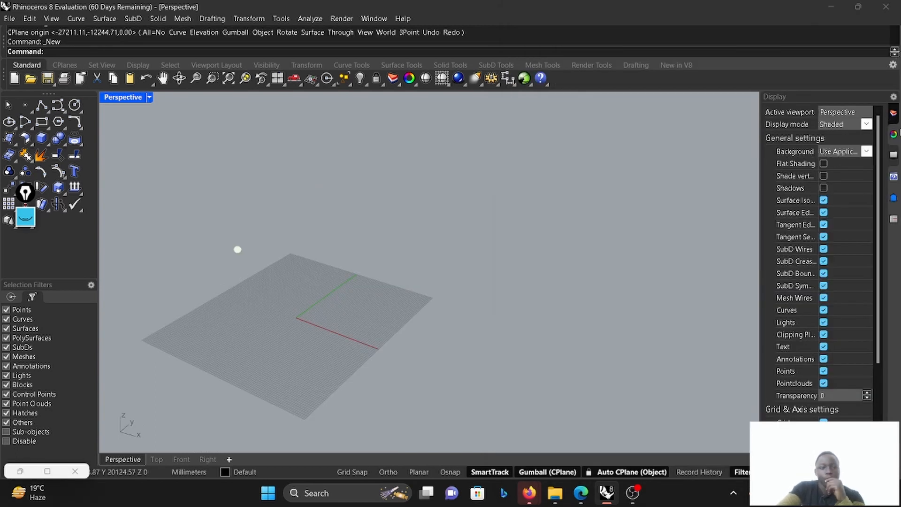
# - Duplicate the Rendered display mode in the Rhino display mode options
pyautogui.click(894, 113)
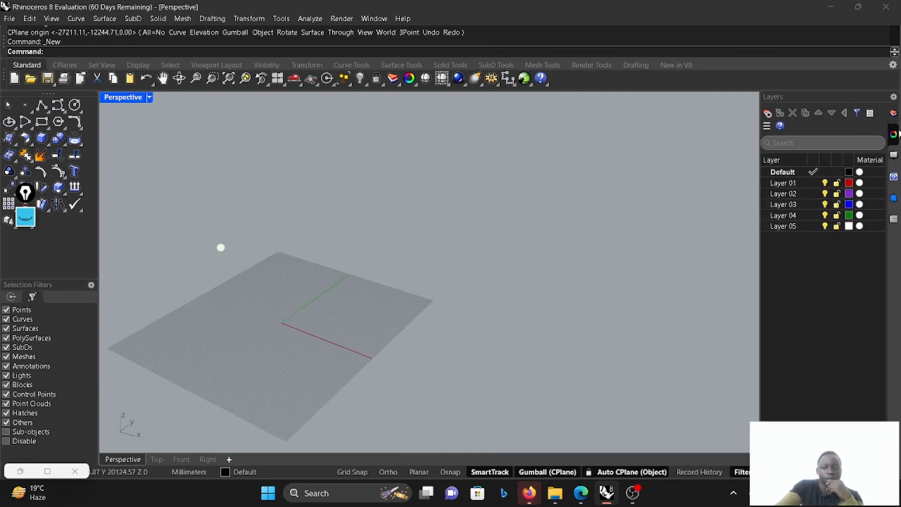
pyautogui.scroll(-1, 554, 276)
pyautogui.scroll(-1, 554, 276)
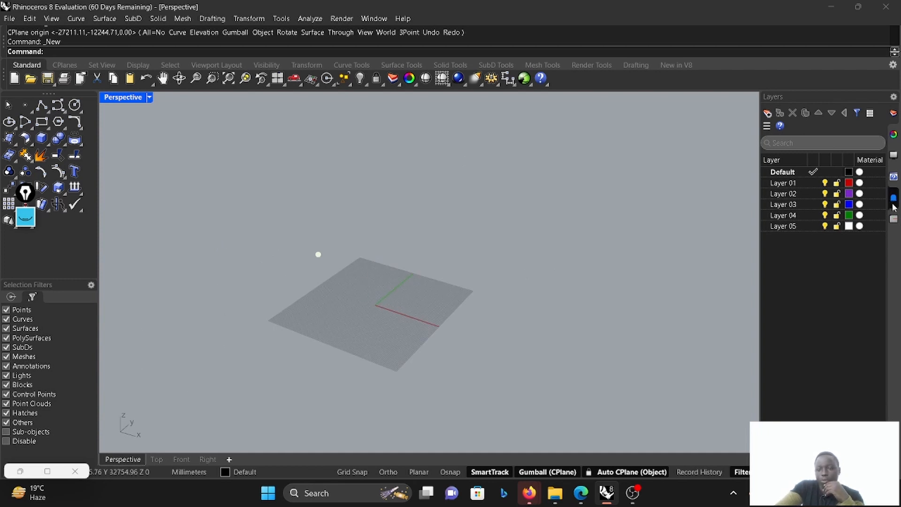
pyautogui.click(893, 157)
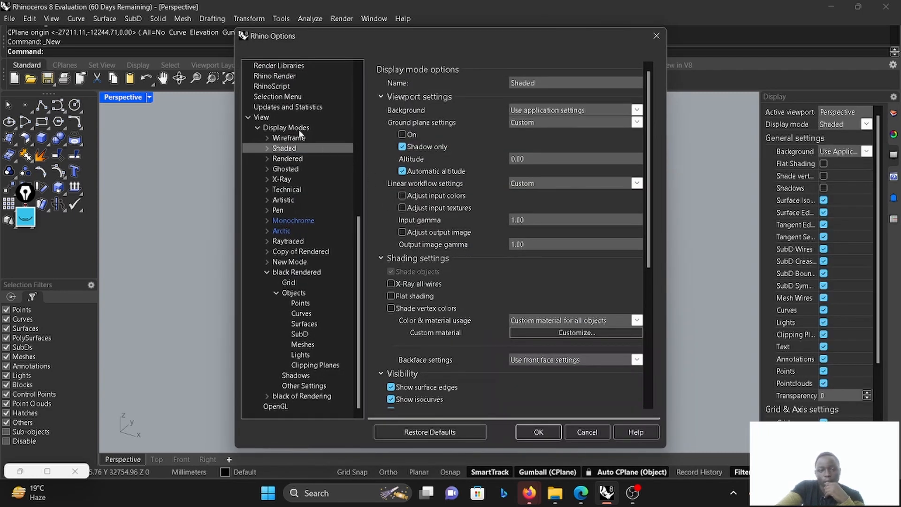
pyautogui.click(300, 131)
pyautogui.click(400, 96)
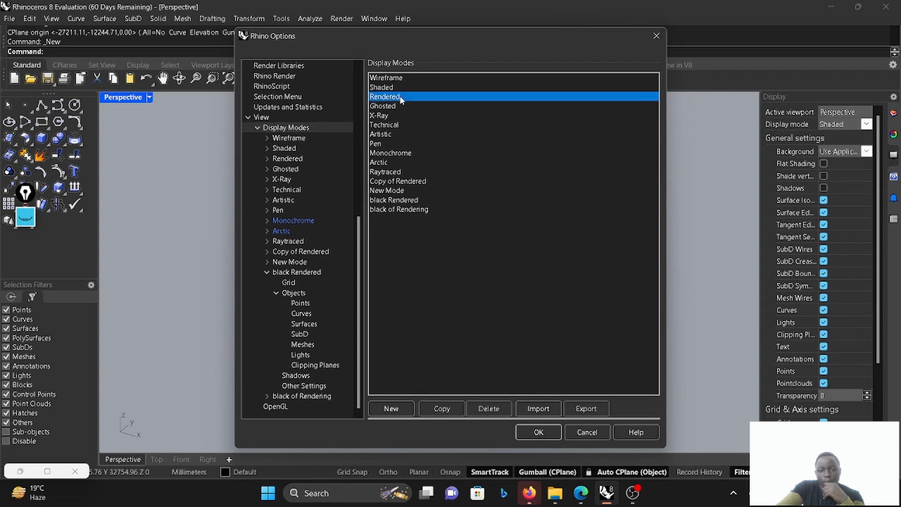
pyautogui.click(441, 409)
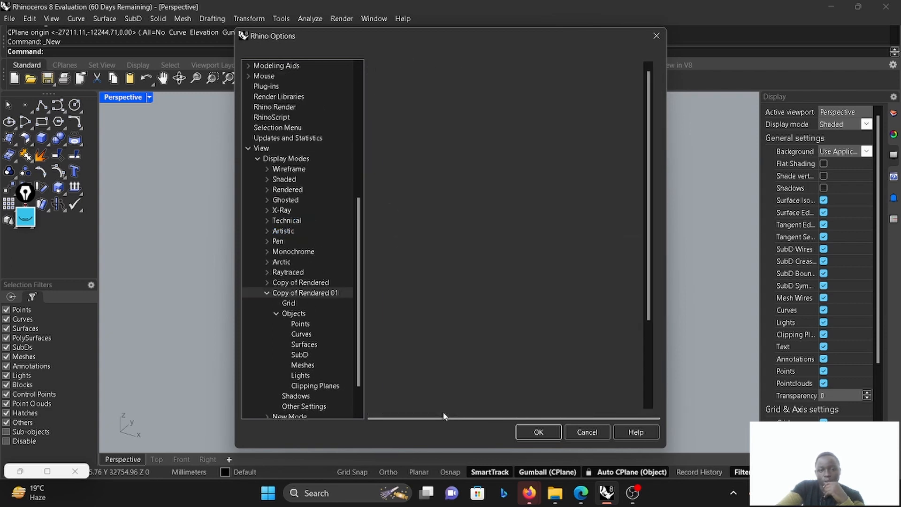
# - Rename the copied display mode to "black of Rendered 01" and apply it to the Perspective viewport
pyautogui.click(539, 83)
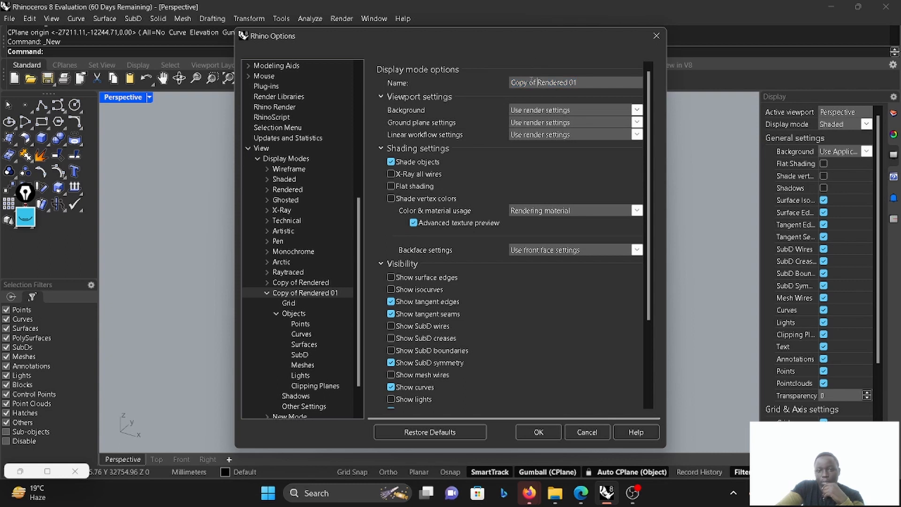
pyautogui.moveTo(528, 83); pyautogui.dragTo(503, 84)
pyautogui.write('blac')
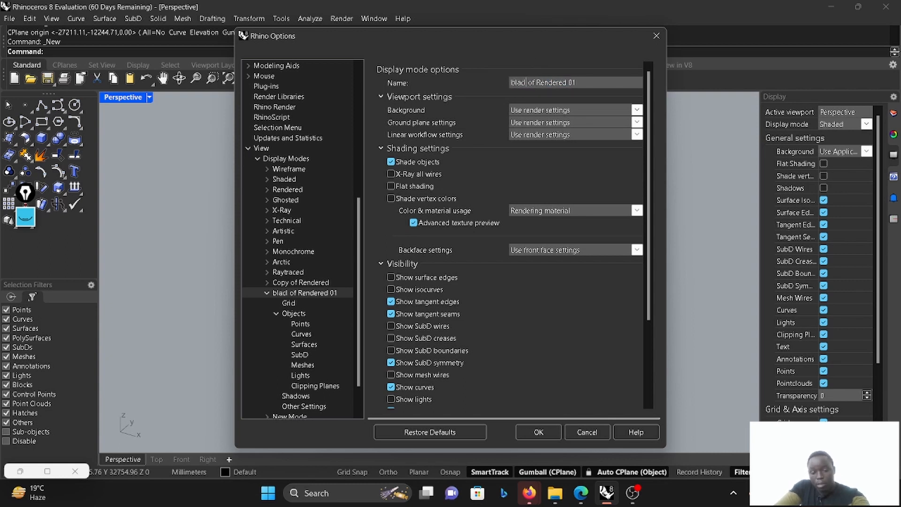
pyautogui.write('k')
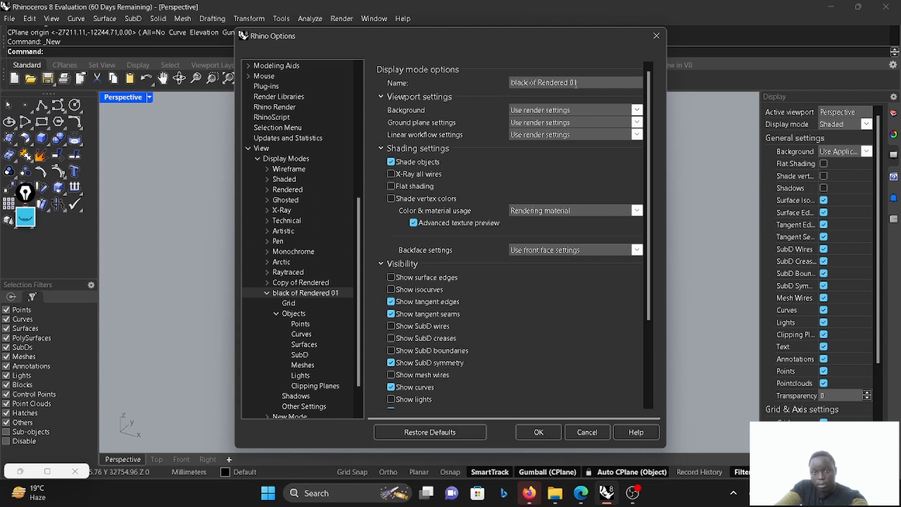
pyautogui.click(540, 432)
pyautogui.click(149, 98)
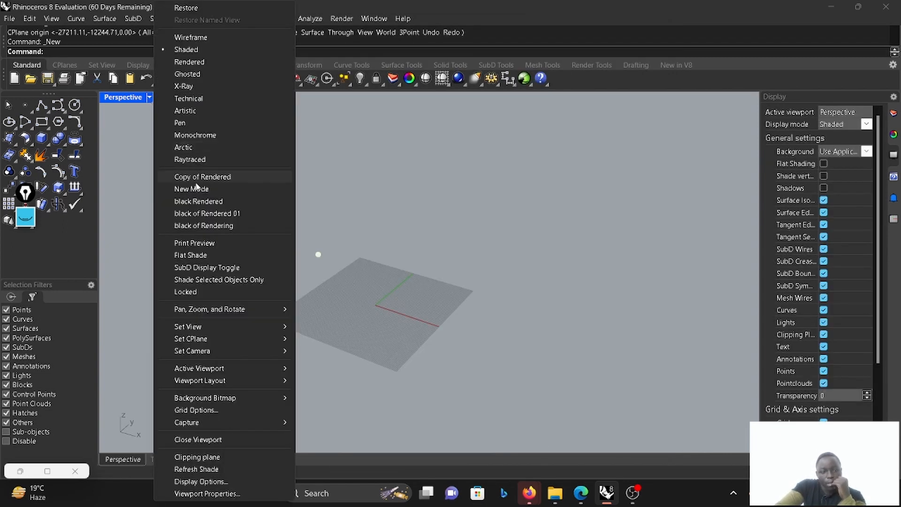
pyautogui.click(225, 215)
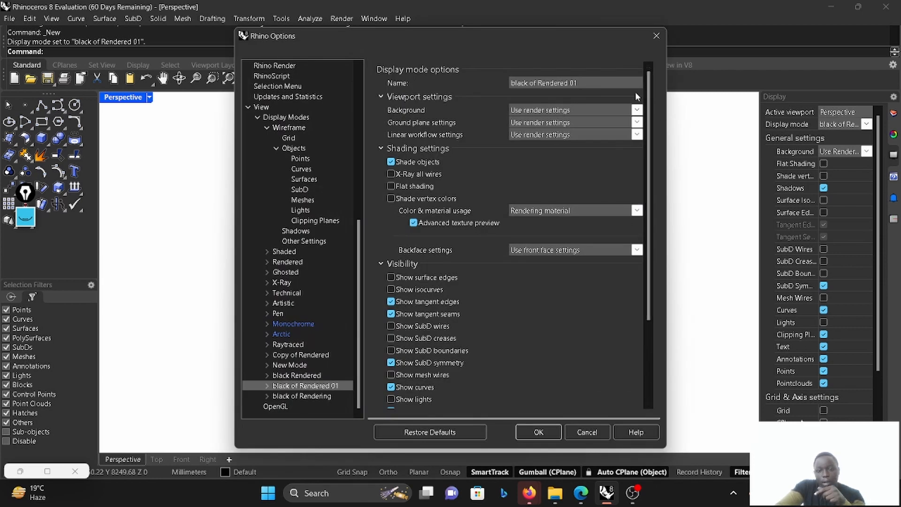
# - Set the background of the black of Rendered 01 display mode to a solid Black color
pyautogui.click(637, 110)
pyautogui.click(561, 132)
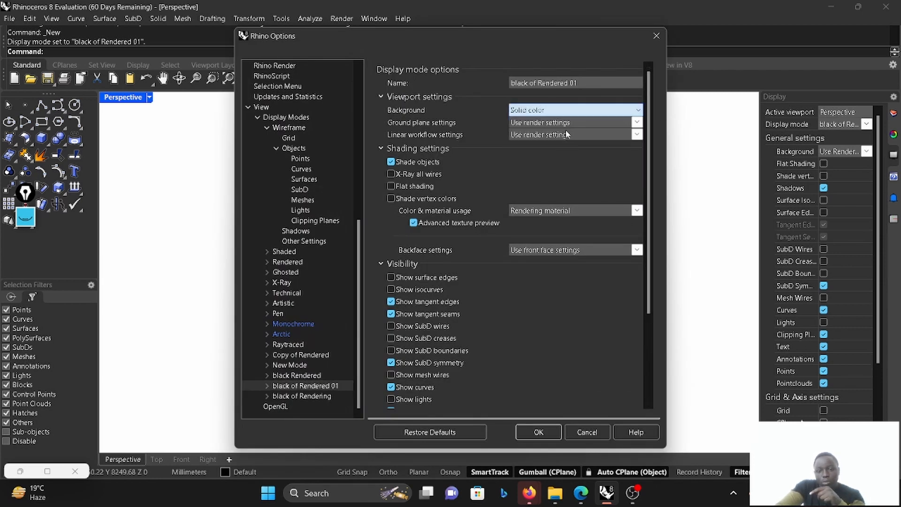
pyautogui.click(572, 123)
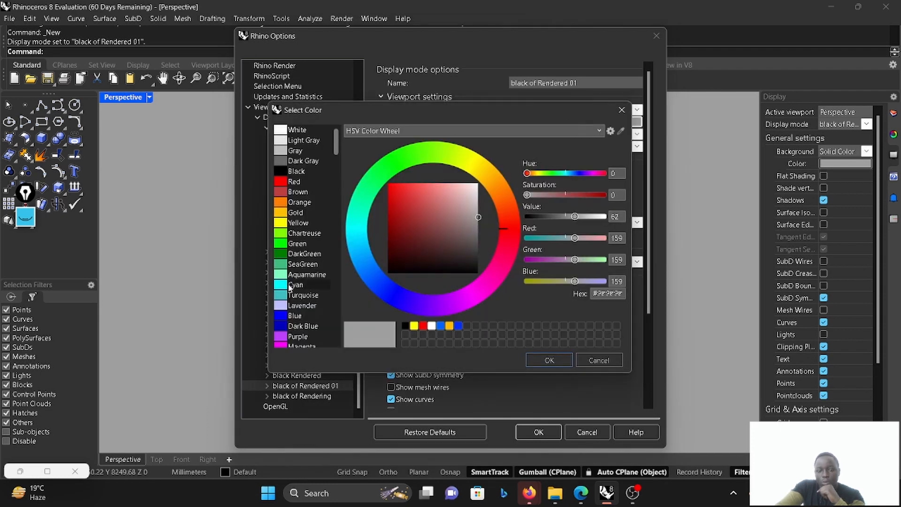
pyautogui.click(300, 172)
pyautogui.click(555, 363)
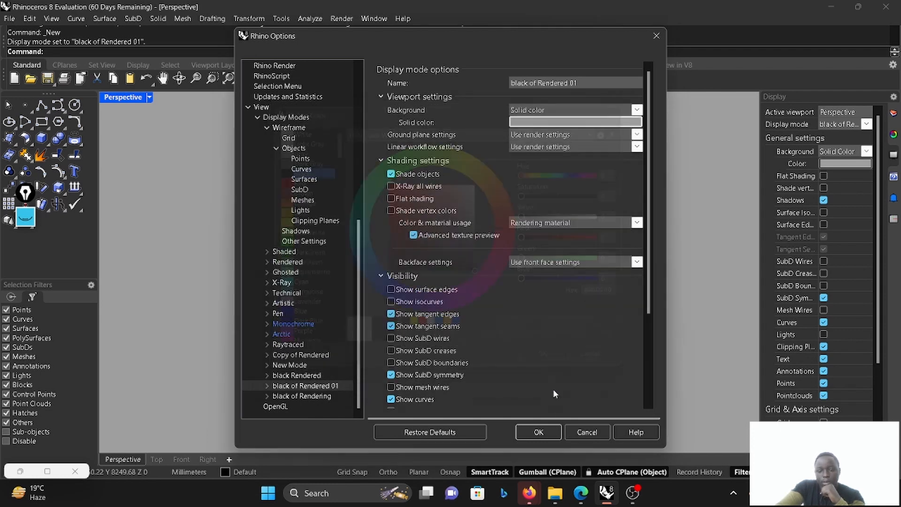
pyautogui.click(540, 432)
pyautogui.moveTo(452, 375); pyautogui.dragTo(412, 330, button='right')
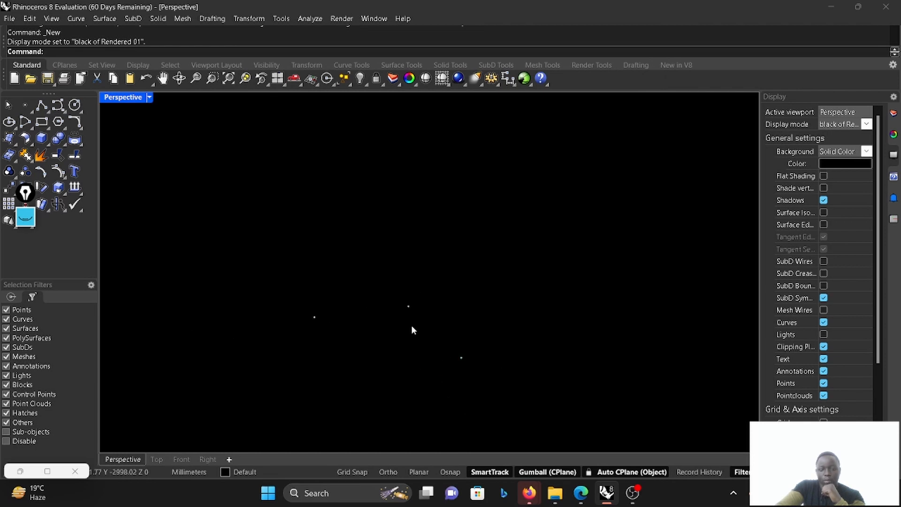
# - Set the Perspective viewport's display mode to Shaded and bring the construction grid closer
pyautogui.click(148, 97)
pyautogui.click(182, 53)
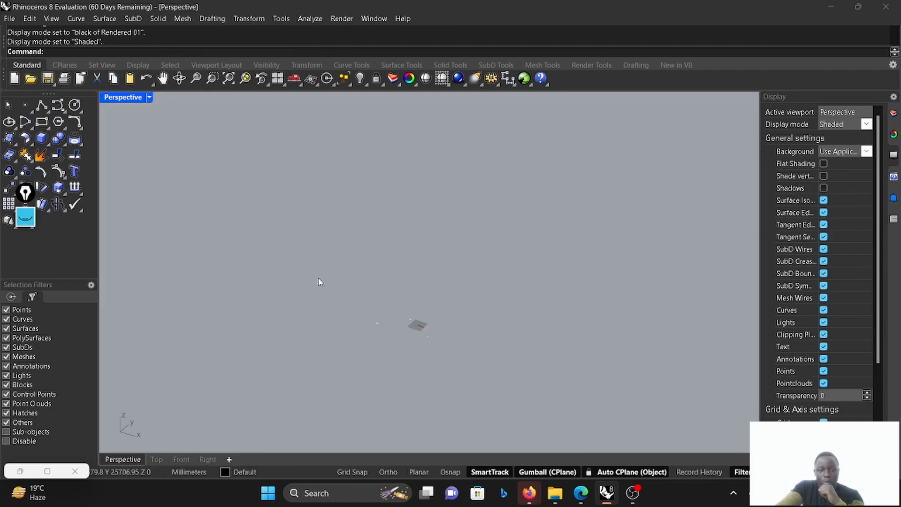
pyautogui.scroll(13, 398, 314)
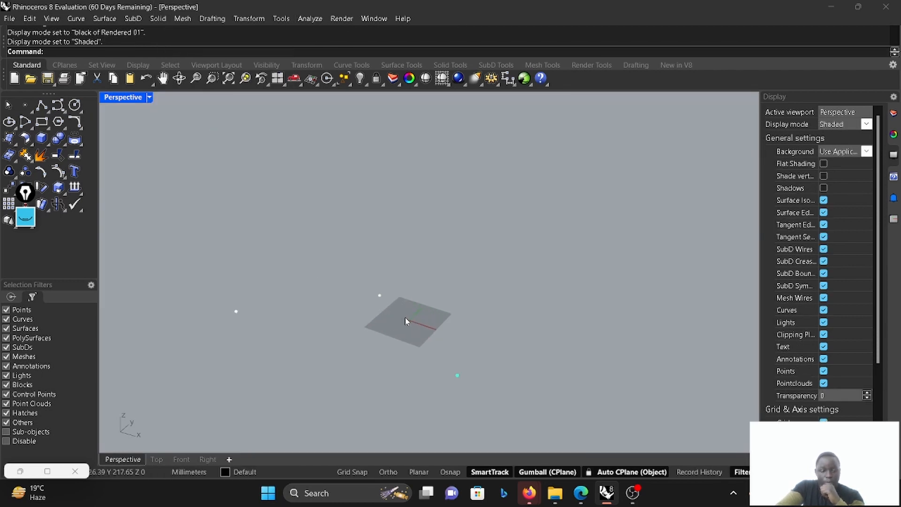
# - Bring back the Grasshopper definition and clear the Data Recorder in the green group 1 to restart the fireworks animation
pyautogui.click(20, 471)
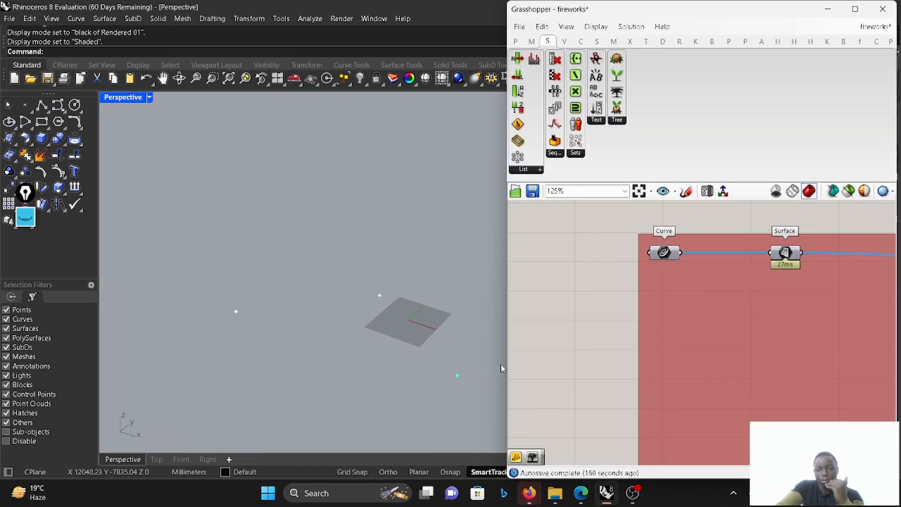
pyautogui.scroll(-10, 676, 305)
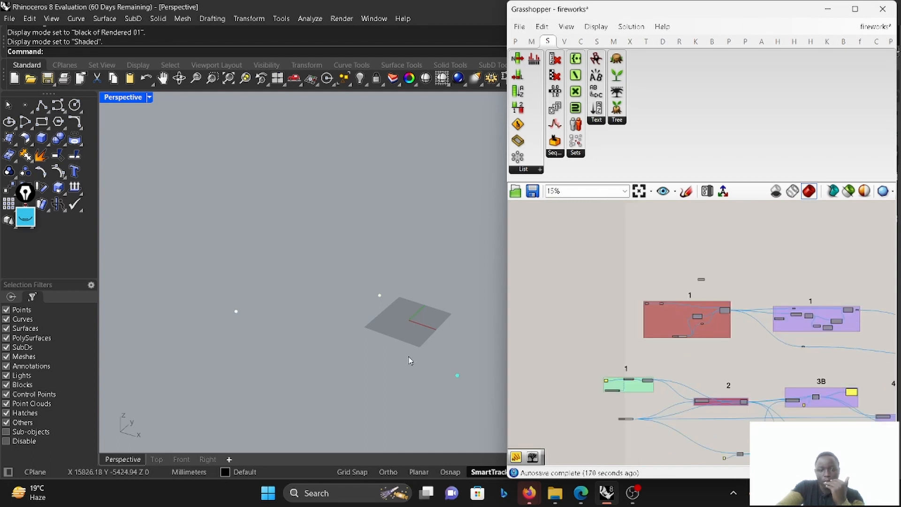
pyautogui.scroll(-2, 409, 361)
pyautogui.scroll(5, 603, 353)
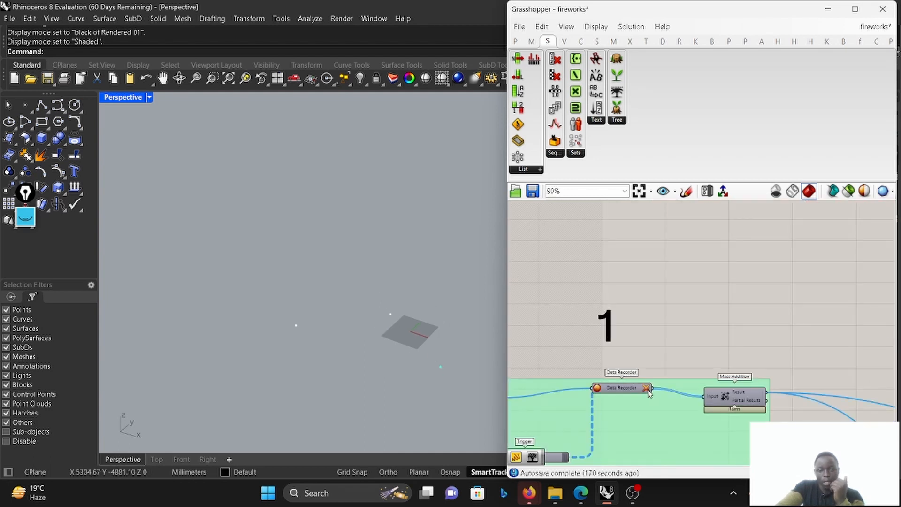
pyautogui.click(647, 390)
pyautogui.scroll(-4, 355, 356)
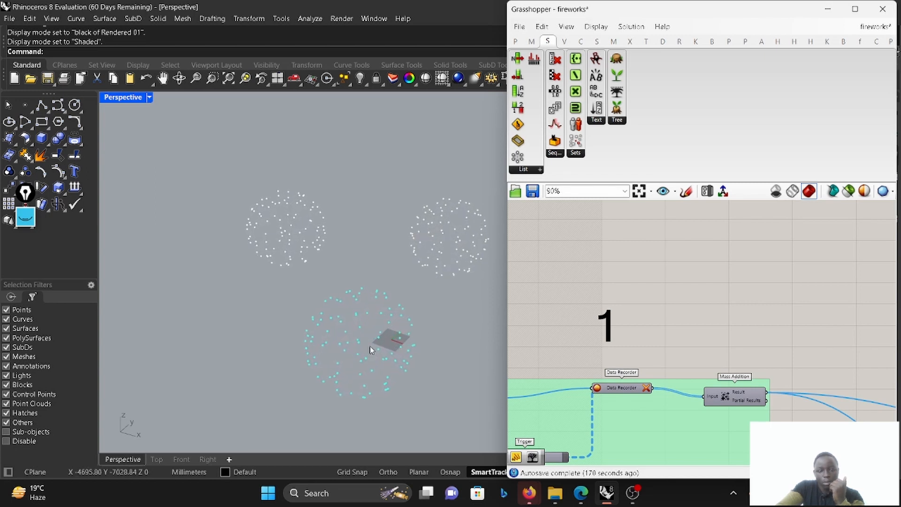
# - Turn on the preview of the Curve component in the red BASE POINTS group
pyautogui.scroll(-6, 694, 331)
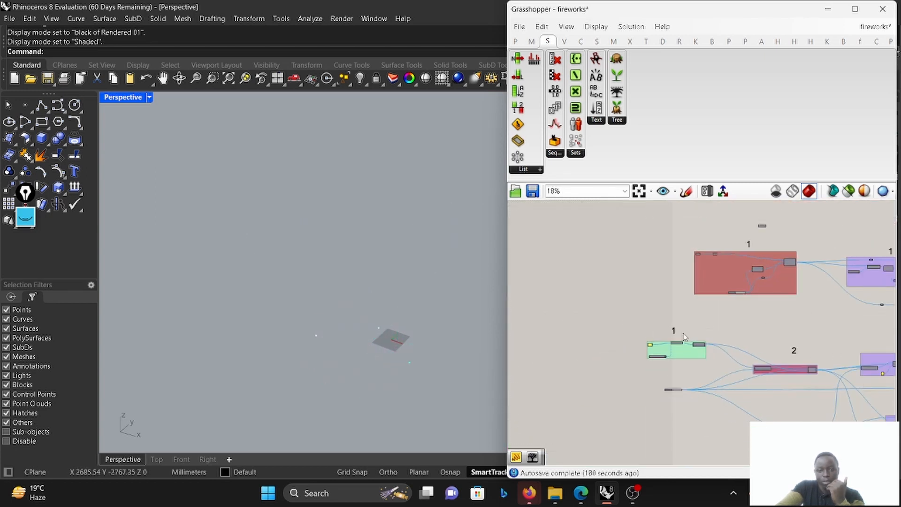
pyautogui.scroll(2, 684, 335)
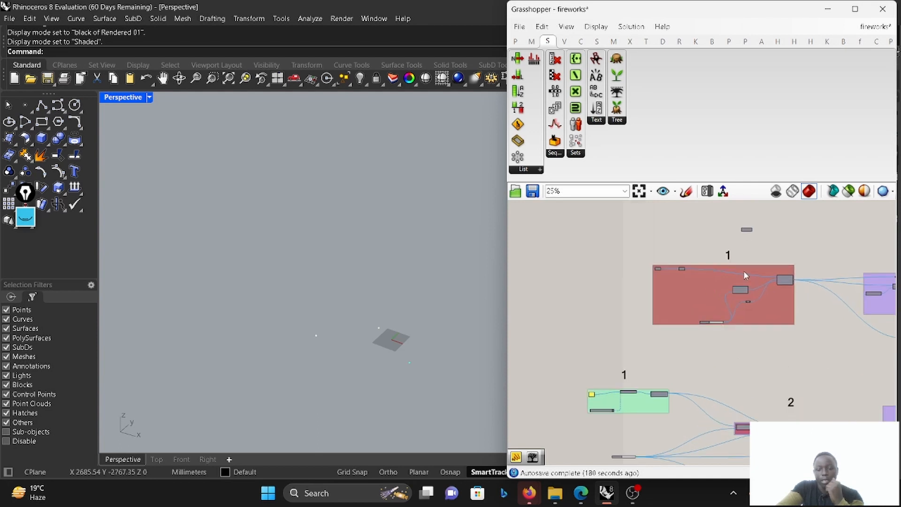
pyautogui.scroll(9, 664, 263)
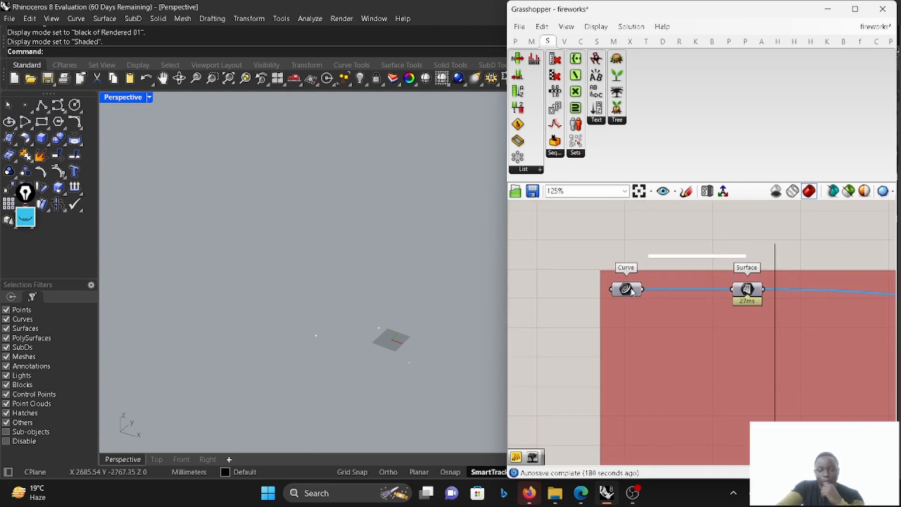
pyautogui.rightClick(631, 291)
pyautogui.click(643, 264)
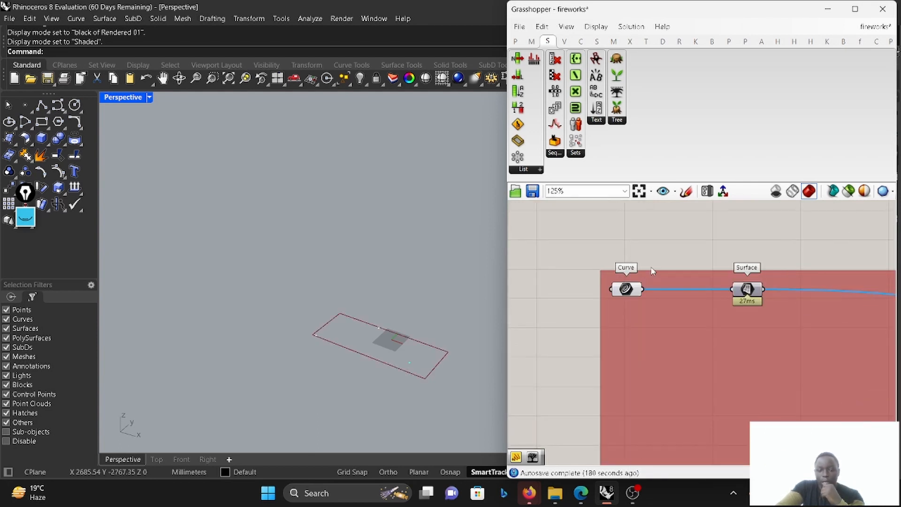
# - Try to turn on the preview of the Surface component in the red BASE POINTS group
pyautogui.click(736, 293)
pyautogui.scroll(2, 737, 292)
pyautogui.rightClick(744, 291)
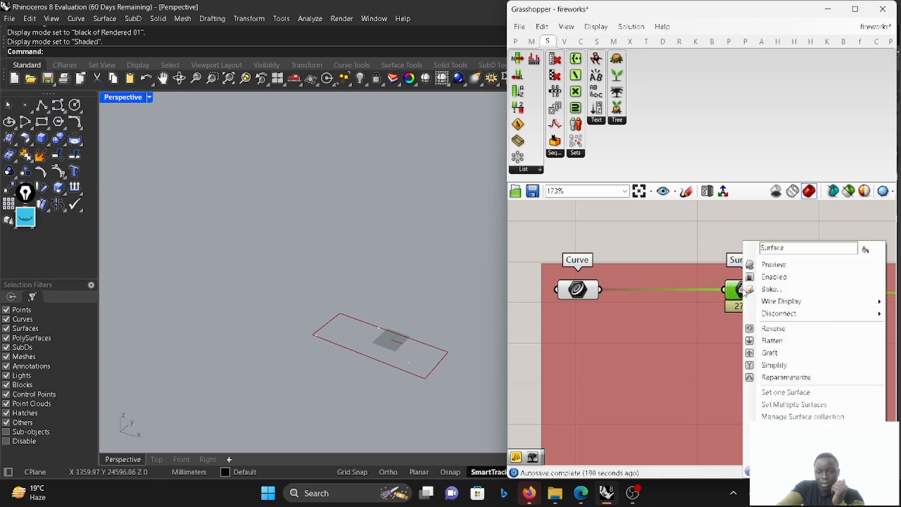
pyautogui.click(760, 264)
# - Turn on the preview of the Populate 2D component that distributes the base points
pyautogui.scroll(-10, 748, 267)
pyautogui.scroll(8, 748, 268)
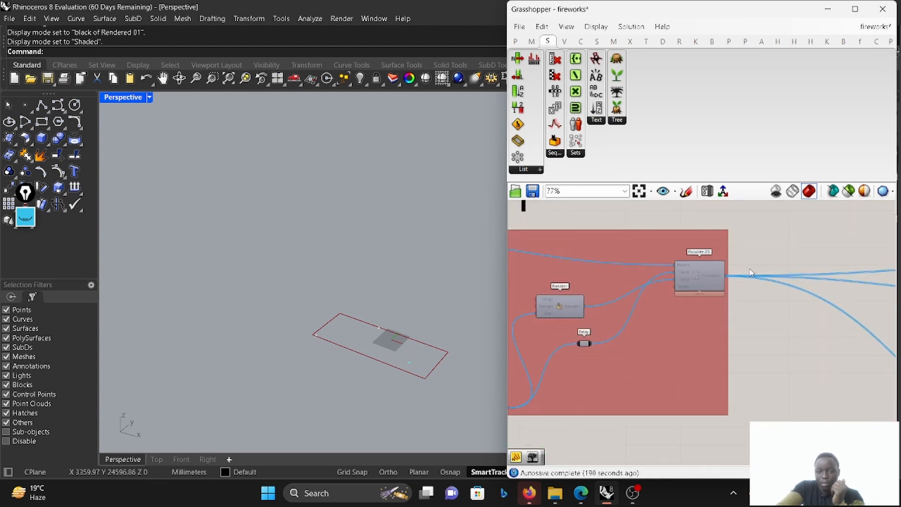
pyautogui.rightClick(653, 282)
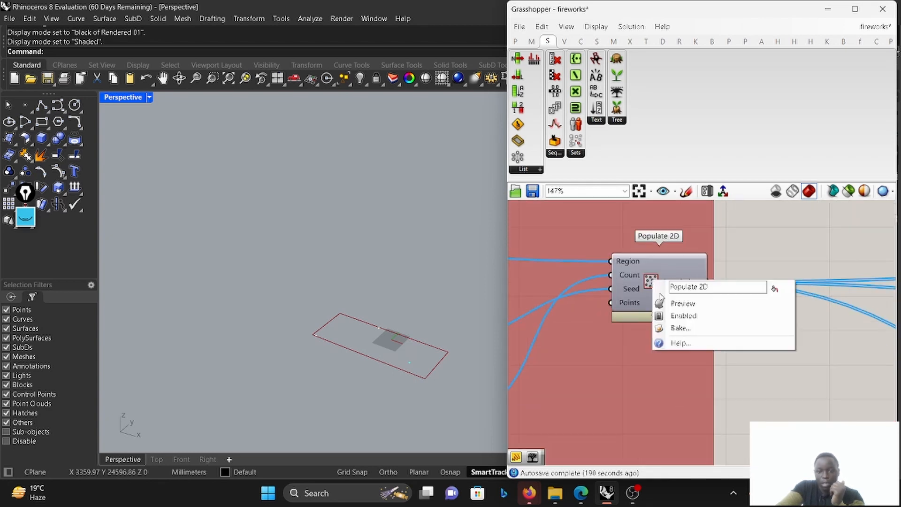
pyautogui.click(664, 305)
# - Set the Number Slider feeding the base point count to 4
pyautogui.scroll(-3, 728, 273)
pyautogui.scroll(-5, 728, 273)
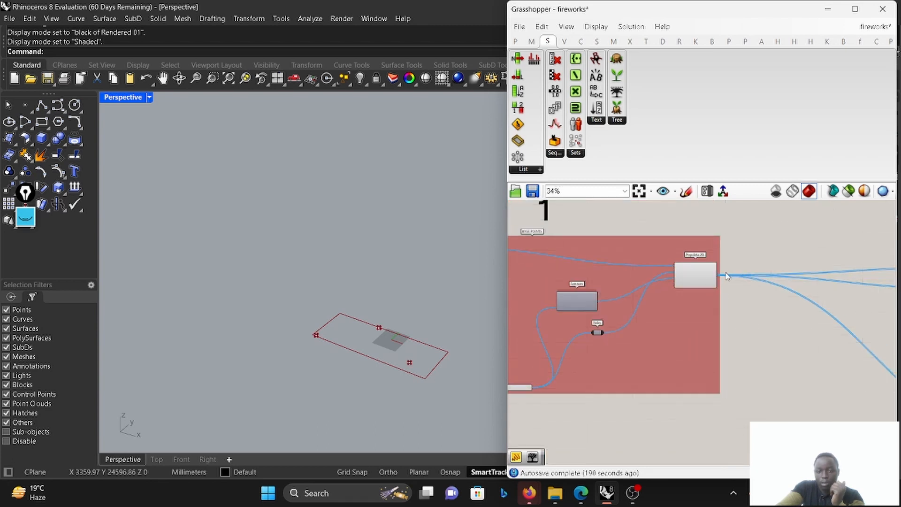
pyautogui.scroll(8, 649, 313)
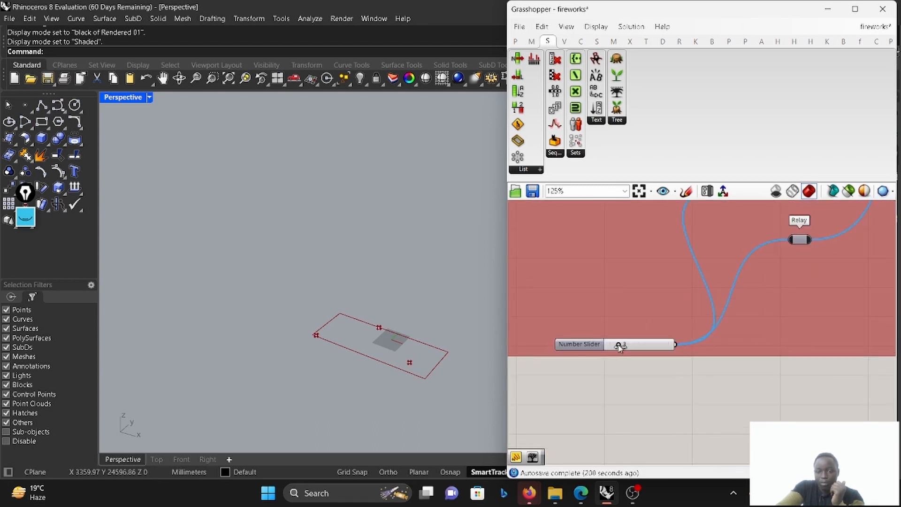
pyautogui.moveTo(618, 346); pyautogui.dragTo(622, 346)
# - Examine how the Random component drives the Populate 2D seed and how the base points sit inside the rectangle
pyautogui.scroll(-4, 615, 355)
pyautogui.scroll(4, 643, 318)
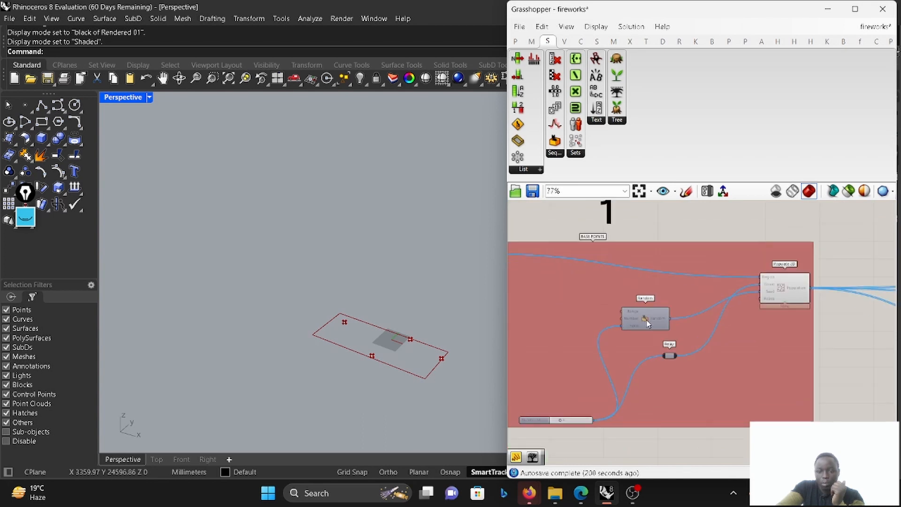
pyautogui.click(657, 319)
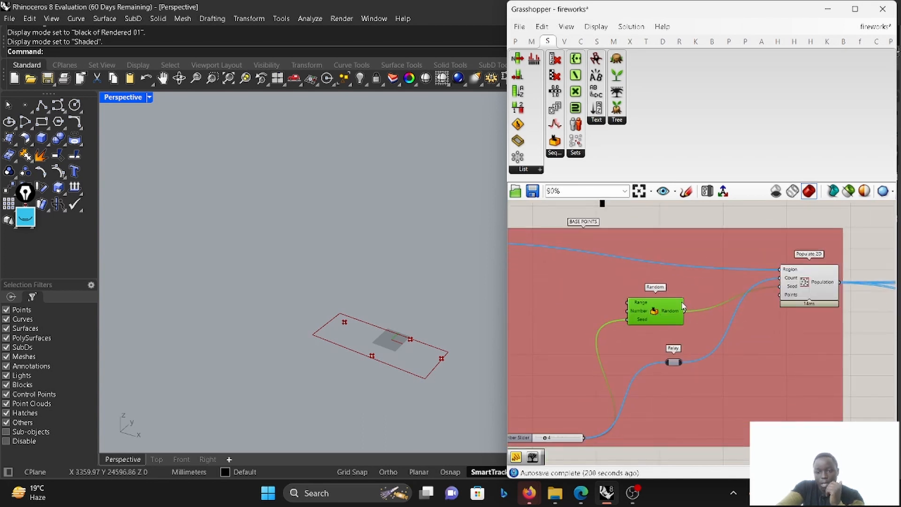
pyautogui.scroll(-2, 774, 286)
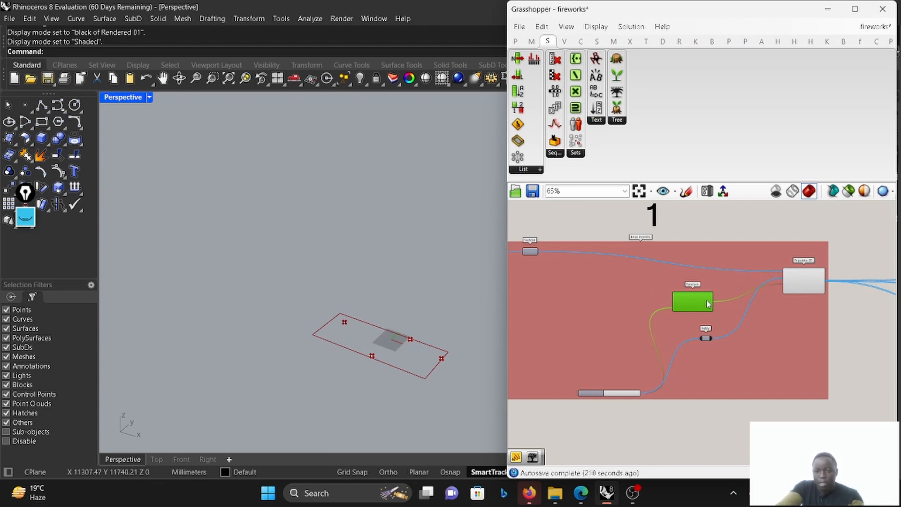
pyautogui.scroll(-2, 708, 303)
pyautogui.scroll(-2, 708, 304)
pyautogui.scroll(3, 727, 305)
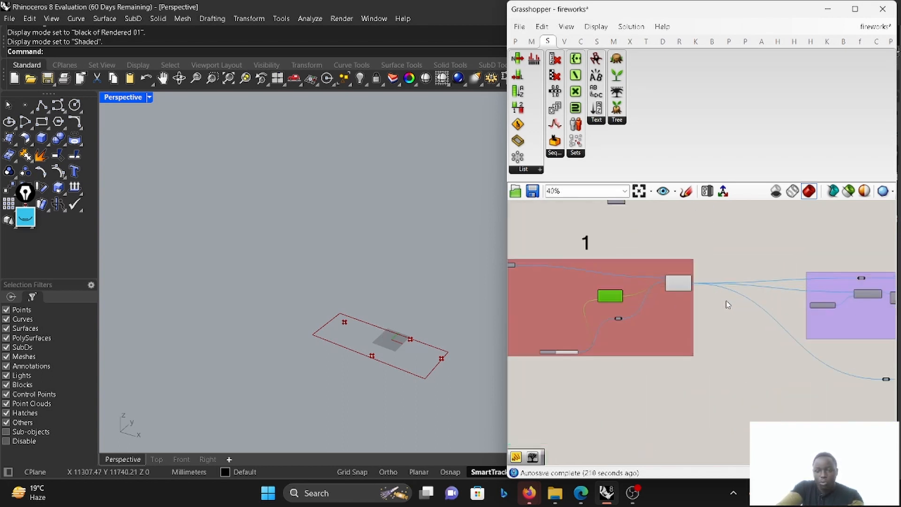
pyautogui.scroll(3, 698, 304)
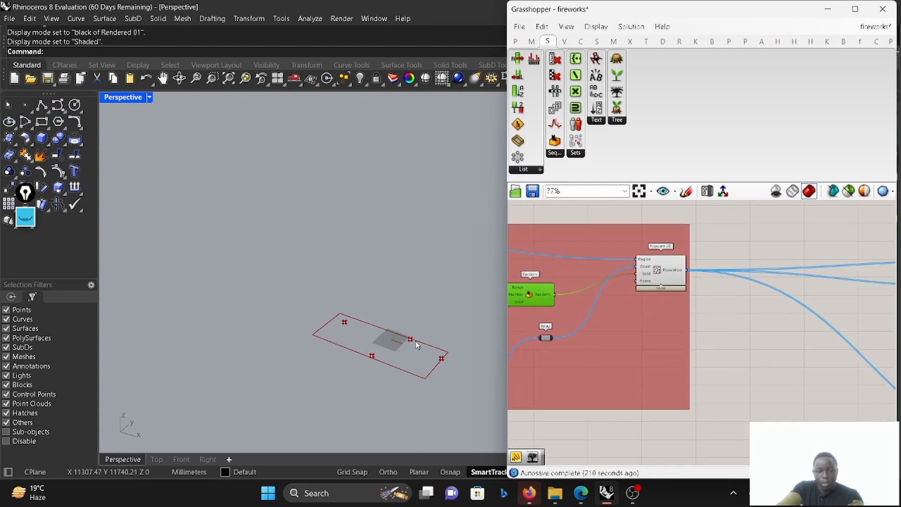
pyautogui.scroll(3, 399, 346)
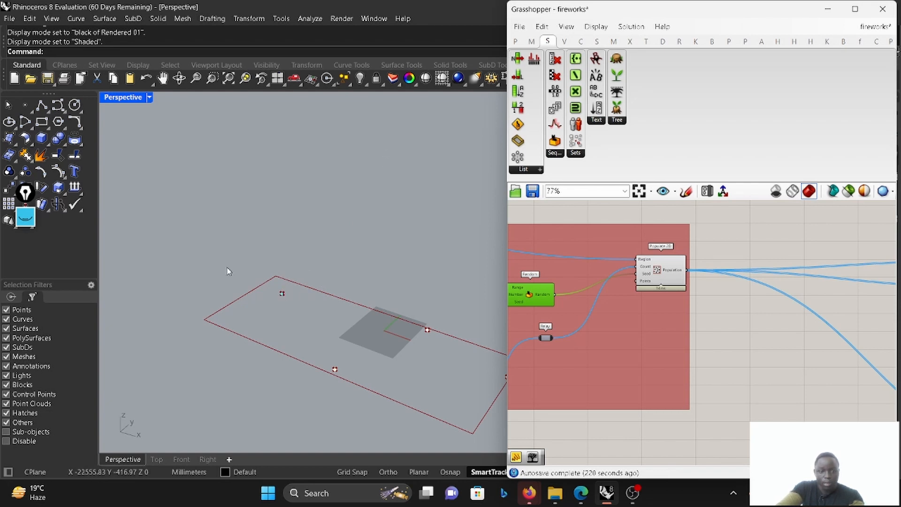
# - Shift the Move component in the purple group 1 away from Circle CNR, closer to its incoming wires
pyautogui.scroll(-6, 667, 269)
pyautogui.scroll(6, 665, 269)
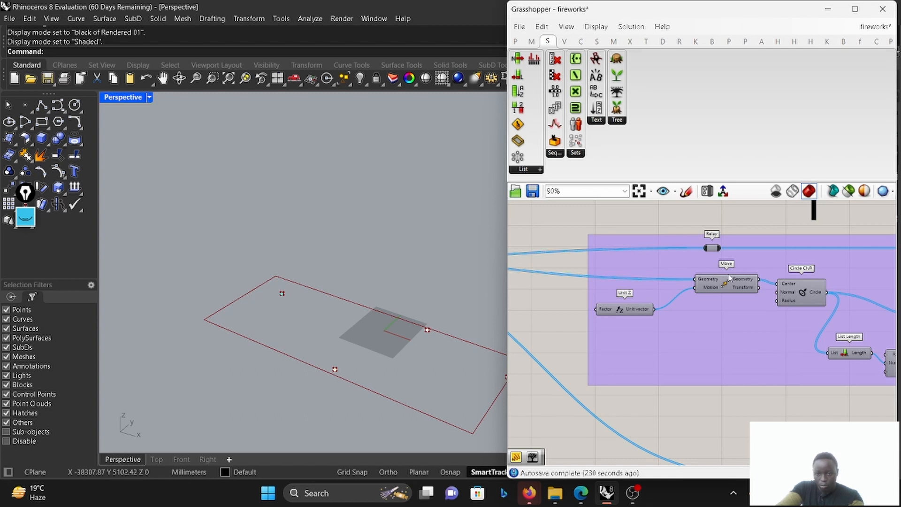
pyautogui.moveTo(729, 278); pyautogui.dragTo(697, 277)
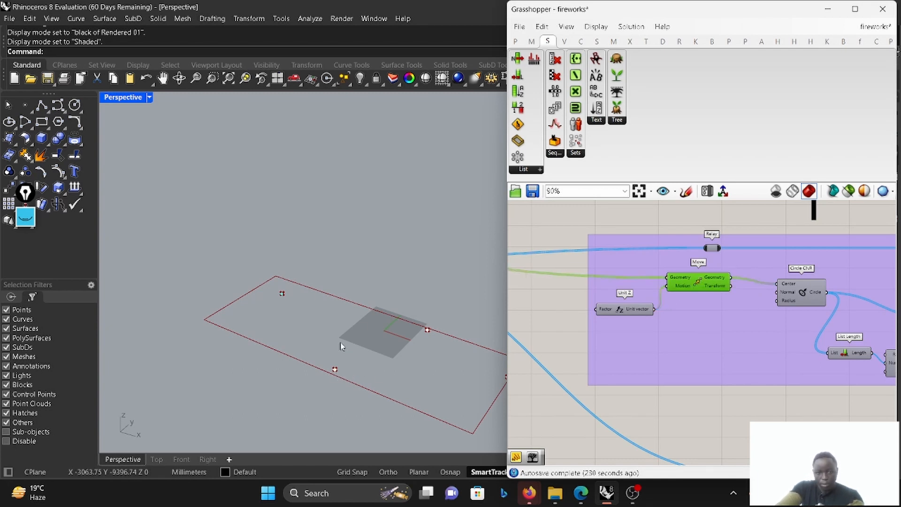
# - Turn on the preview of the Circle CNR component in the purple group 1
pyautogui.click(804, 285)
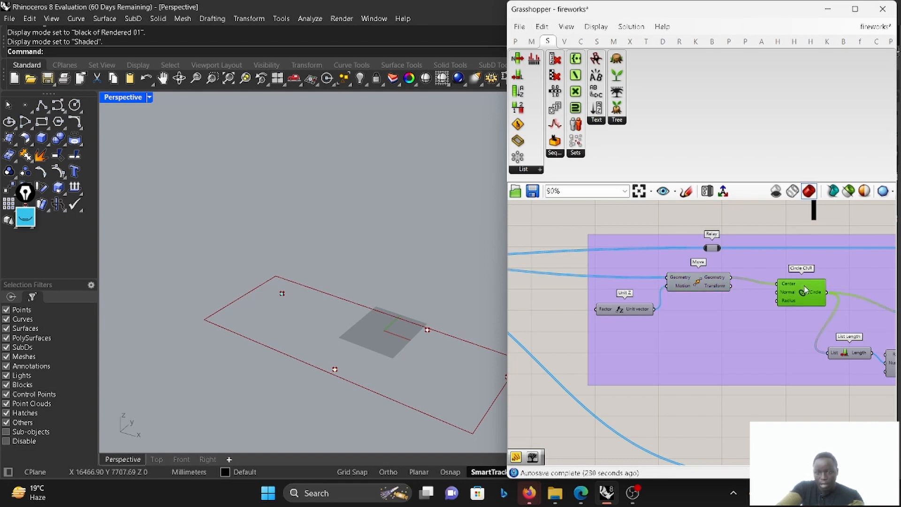
pyautogui.rightClick(804, 285)
pyautogui.click(787, 312)
pyautogui.scroll(2, 394, 369)
pyautogui.scroll(5, 328, 376)
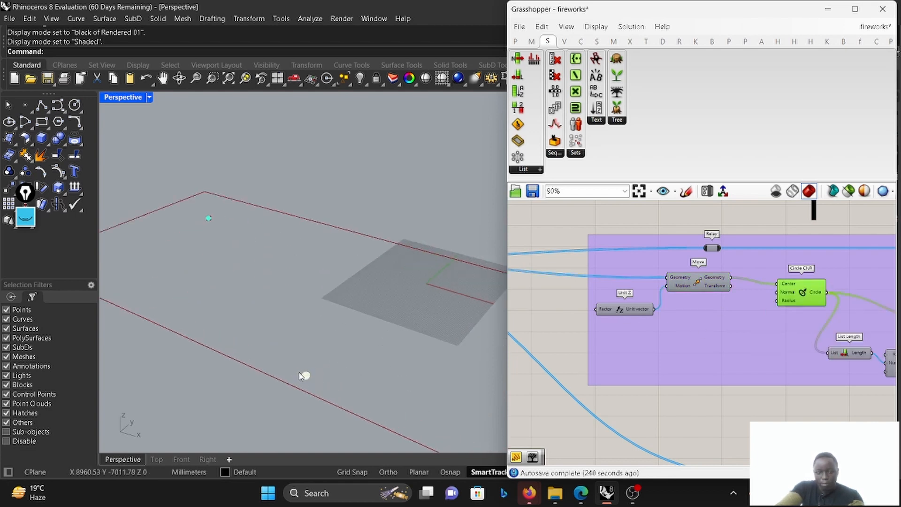
pyautogui.click(790, 310)
# - Select the components of the final group at the end of the definition and turn off their preview
pyautogui.scroll(-12, 702, 303)
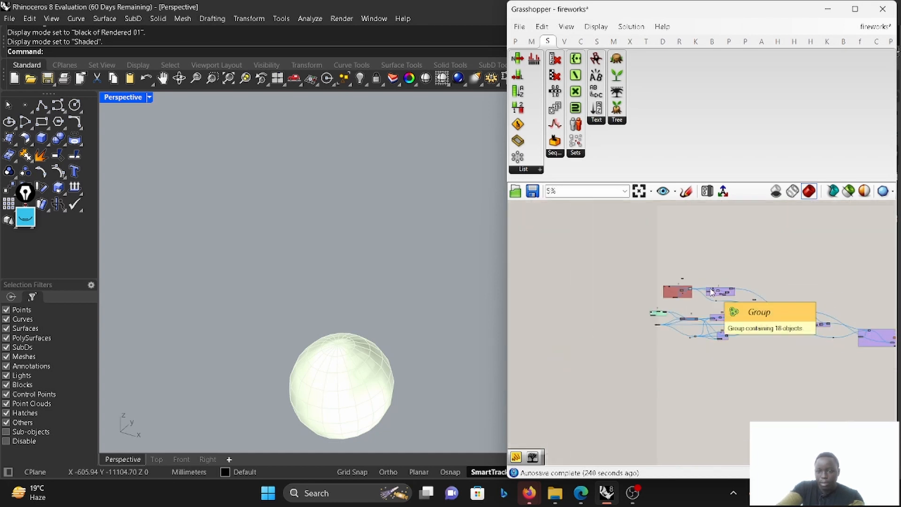
pyautogui.moveTo(785, 336); pyautogui.dragTo(716, 342, button='right')
pyautogui.moveTo(861, 370); pyautogui.dragTo(827, 319)
pyautogui.rightClick(828, 309)
pyautogui.click(838, 325)
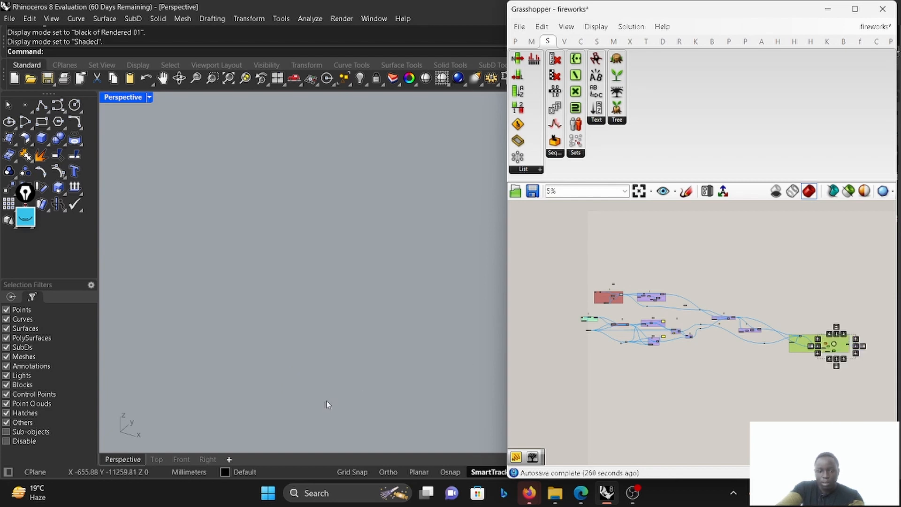
# - Inspect the circle previewed above one of the base points in the Perspective viewport at close range
pyautogui.scroll(-8, 350, 355)
pyautogui.scroll(8, 265, 232)
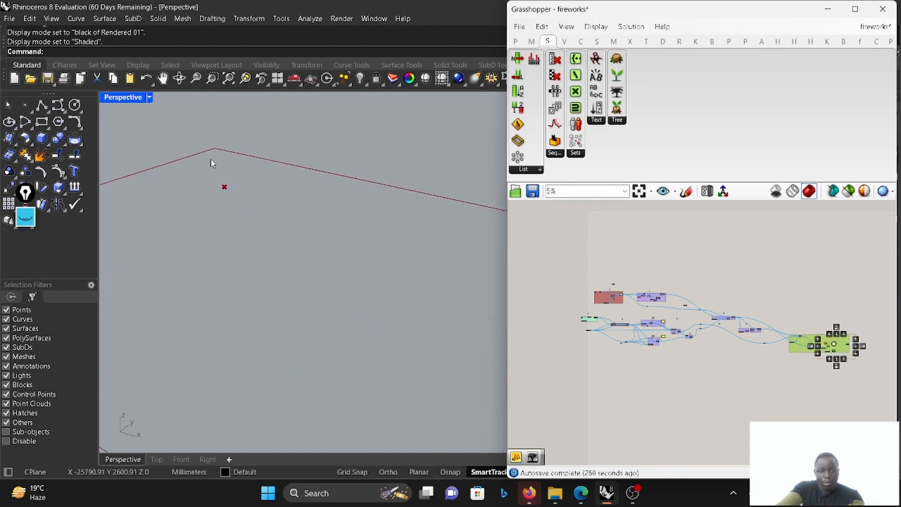
pyautogui.scroll(4, 219, 168)
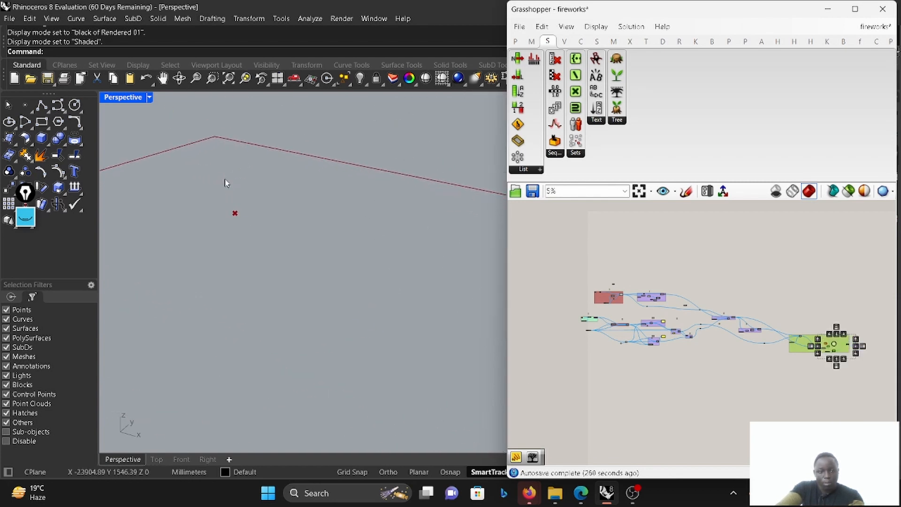
pyautogui.click(227, 81)
pyautogui.moveTo(309, 258); pyautogui.dragTo(288, 252)
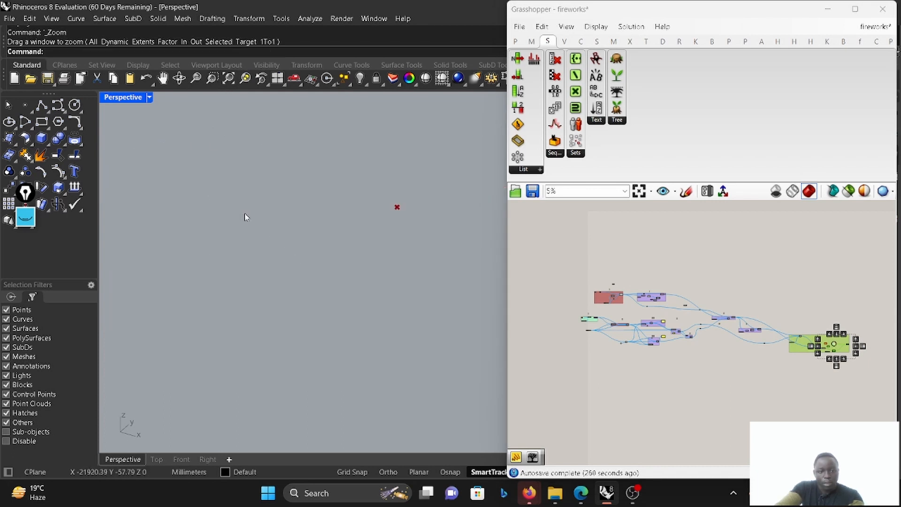
pyautogui.scroll(8, 393, 196)
pyautogui.scroll(4, 378, 224)
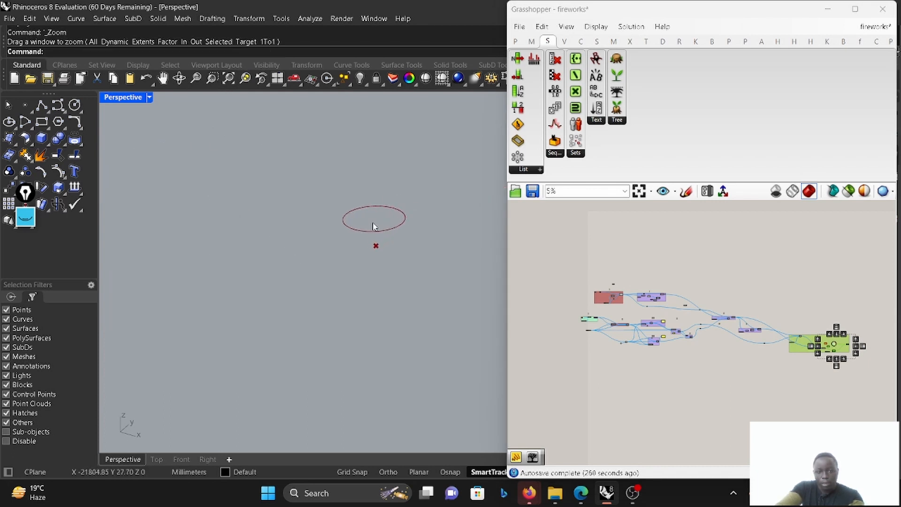
# - Turn on the preview of the Evaluate Curve component to show the random point on the circle
pyautogui.scroll(10, 676, 310)
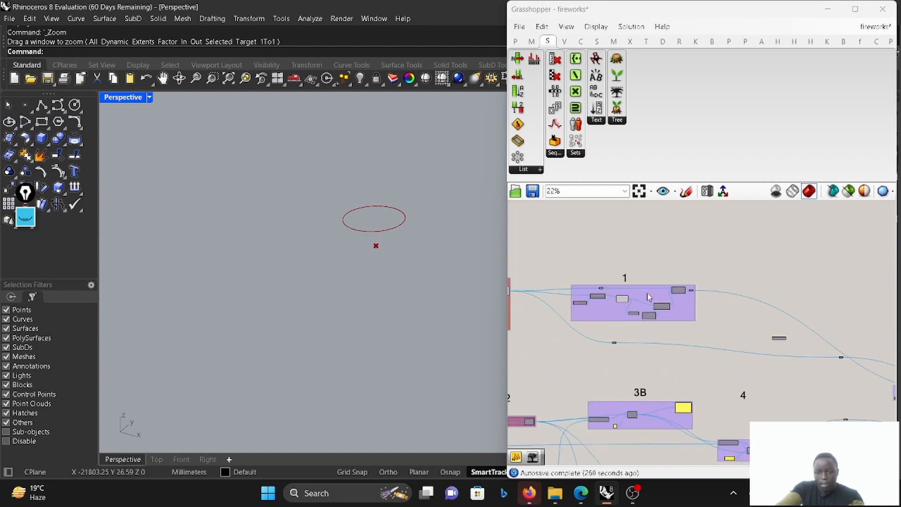
pyautogui.rightClick(723, 352)
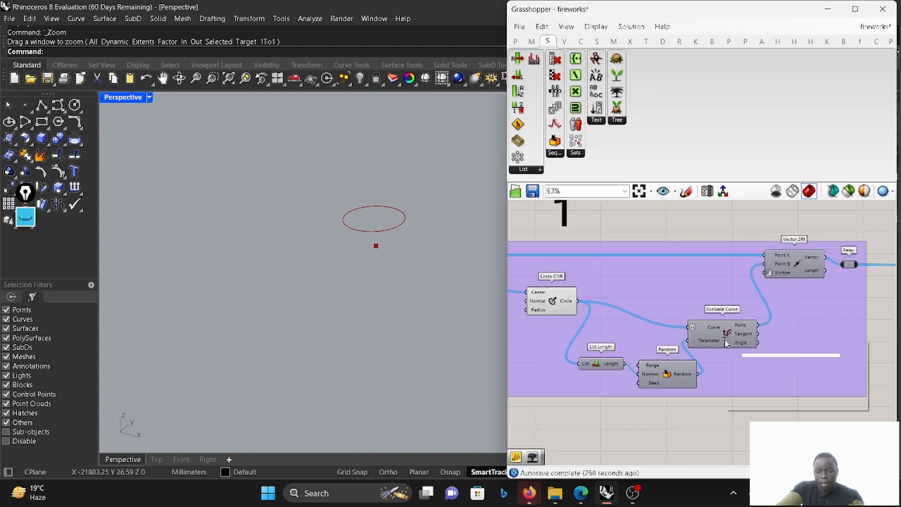
pyautogui.click(751, 364)
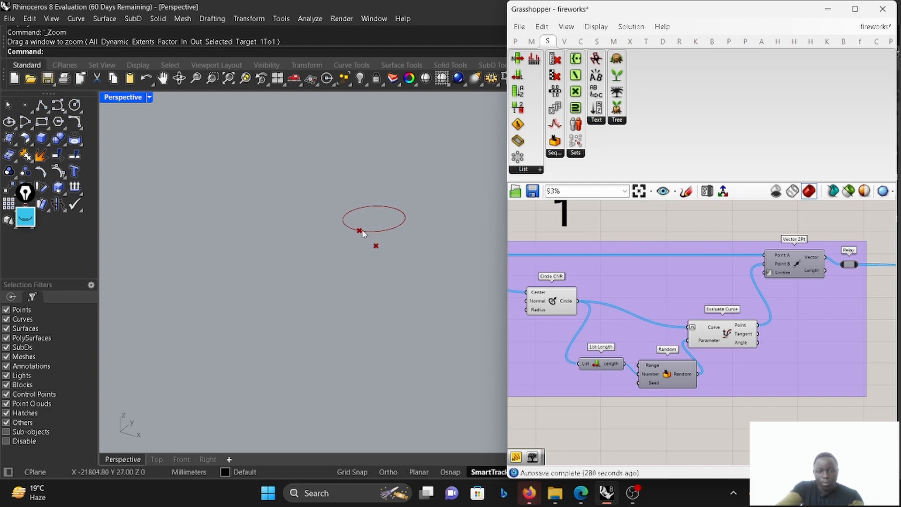
pyautogui.scroll(-3, 676, 309)
pyautogui.scroll(5, 637, 282)
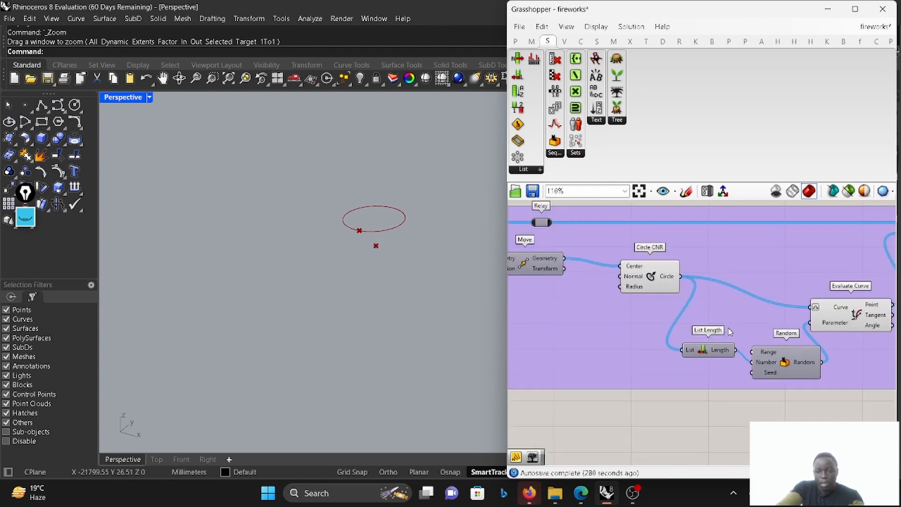
# - Select the Circle CNR component to highlight its circle in the Perspective viewport
pyautogui.click(637, 282)
pyautogui.moveTo(636, 279); pyautogui.dragTo(636, 278)
pyautogui.scroll(-2, 603, 259)
pyautogui.scroll(2, 780, 309)
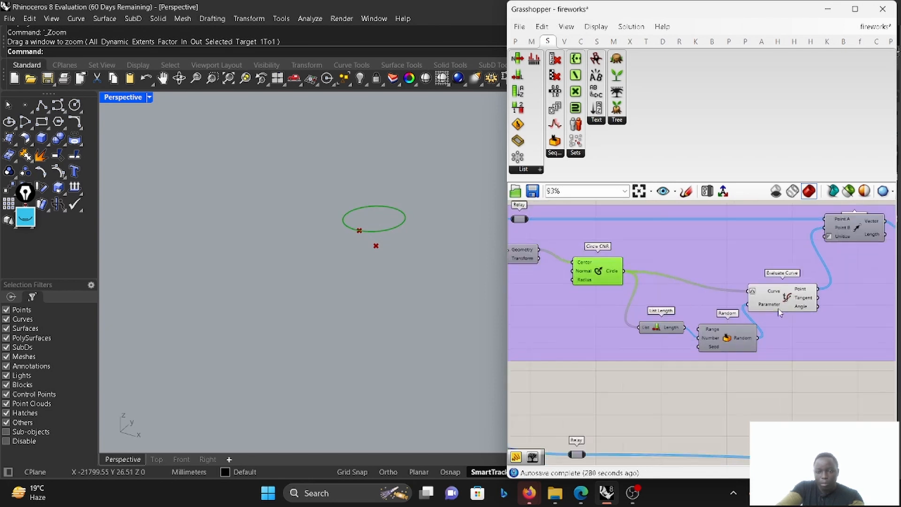
# - Shift the Random and List Length components slightly down and to the left within the purple group 1
pyautogui.scroll(-2, 776, 285)
pyautogui.scroll(2, 740, 326)
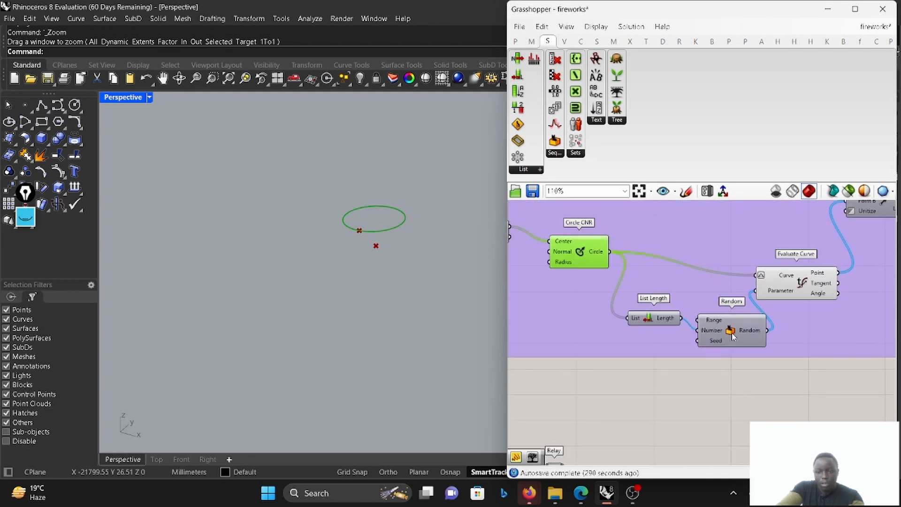
pyautogui.moveTo(750, 330); pyautogui.dragTo(737, 340)
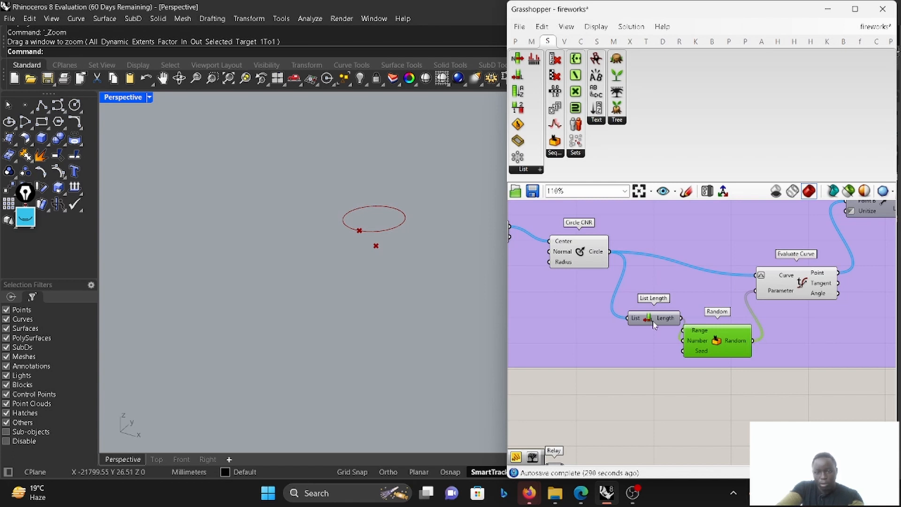
pyautogui.moveTo(654, 324); pyautogui.dragTo(645, 332)
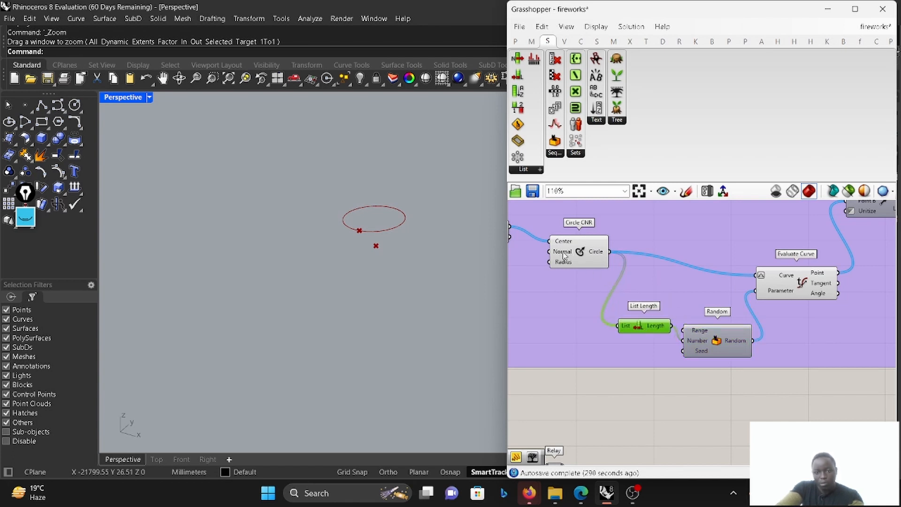
# - Select the Evaluate Curve component and inspect its highlighted point on the circle in the Perspective viewport
pyautogui.scroll(-5, 355, 234)
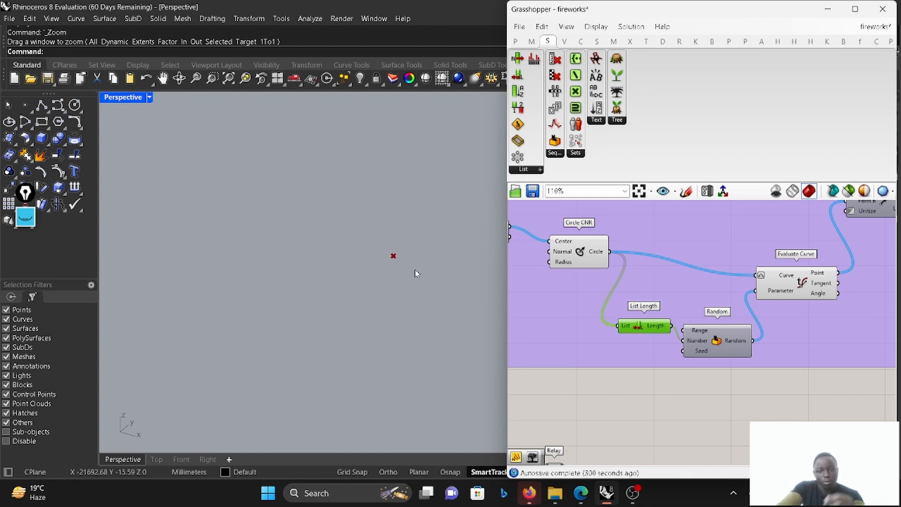
pyautogui.scroll(3, 775, 359)
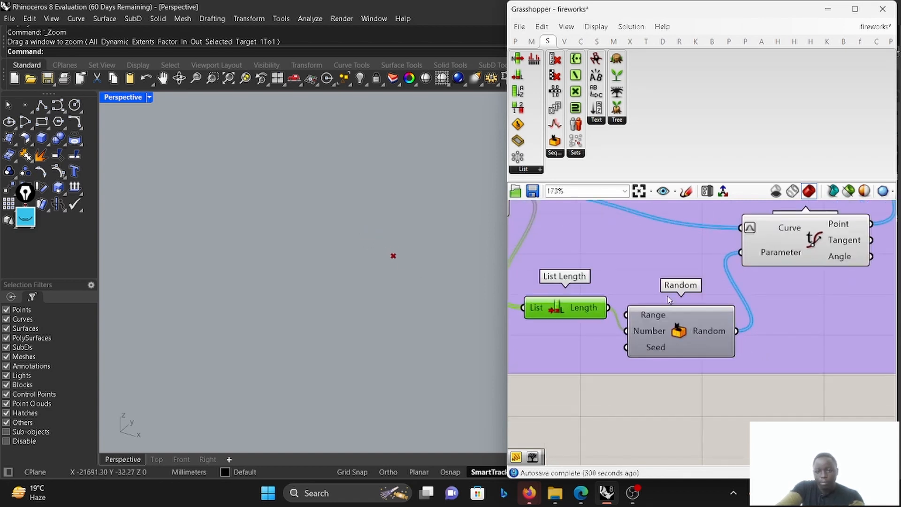
pyautogui.scroll(-3, 687, 351)
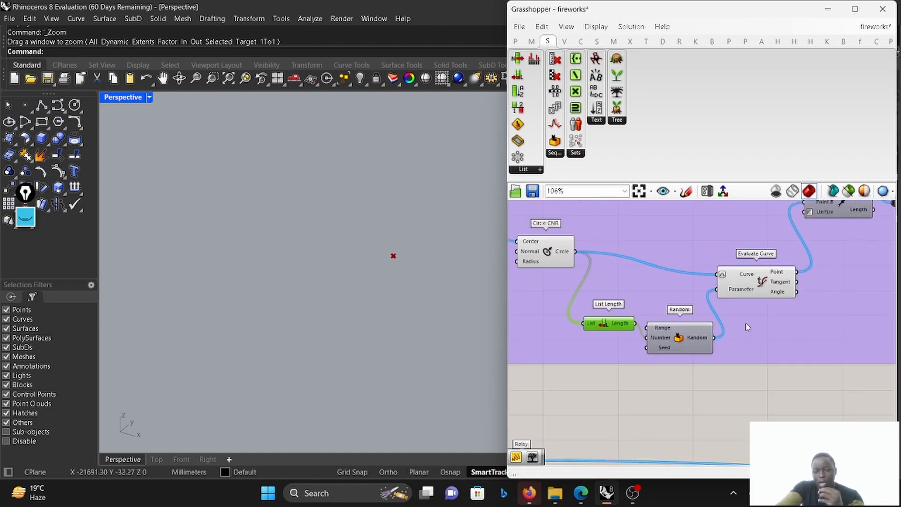
pyautogui.scroll(1, 739, 325)
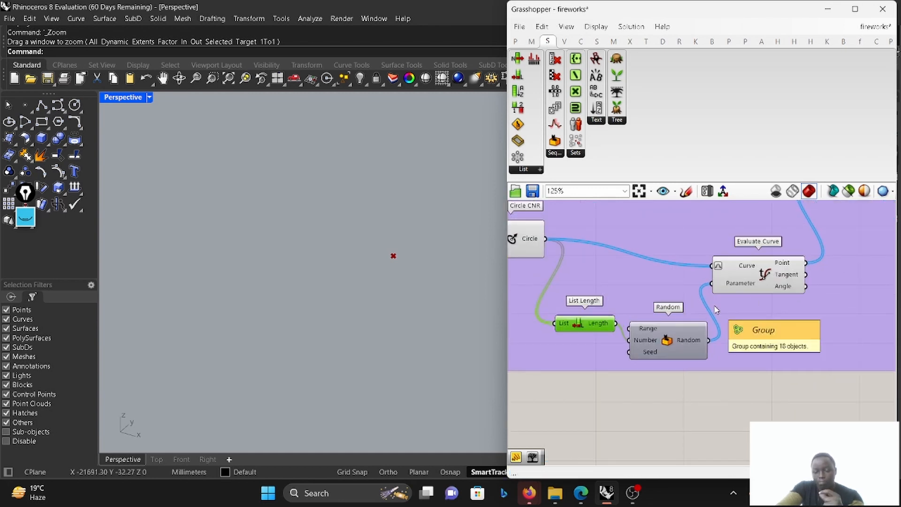
pyautogui.scroll(-2, 740, 282)
pyautogui.click(766, 277)
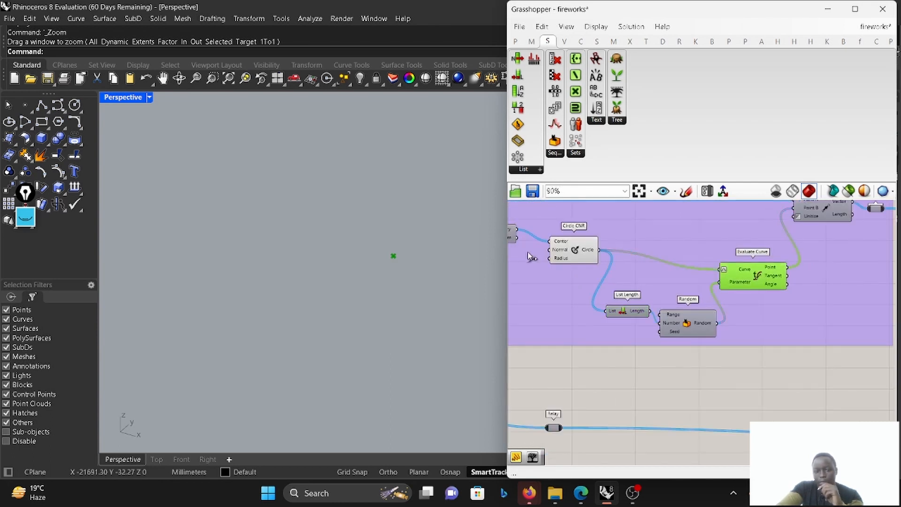
pyautogui.scroll(1, 525, 248)
pyautogui.scroll(2, 381, 263)
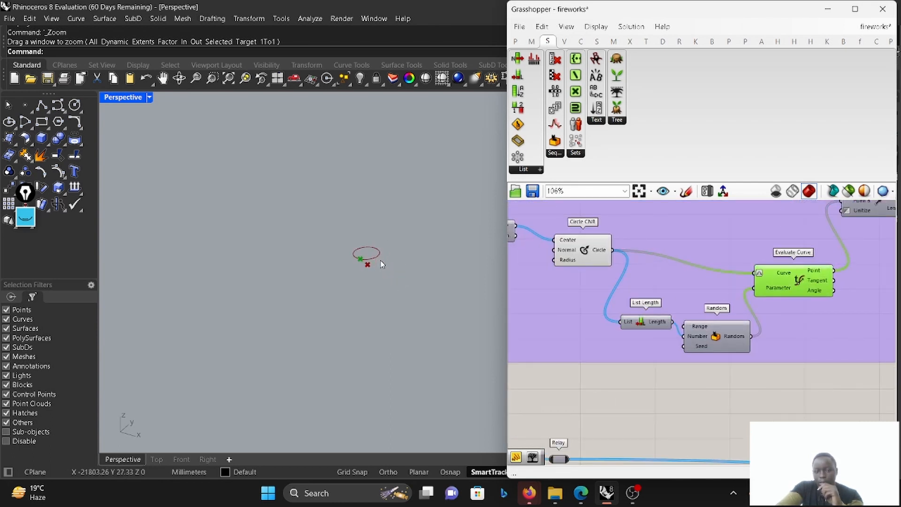
# - Select the Vector 2Pt component and compare the base point with the point on the circle in the viewport
pyautogui.scroll(-6, 765, 327)
pyautogui.moveTo(797, 284); pyautogui.dragTo(672, 306, button='right')
pyautogui.scroll(6, 672, 306)
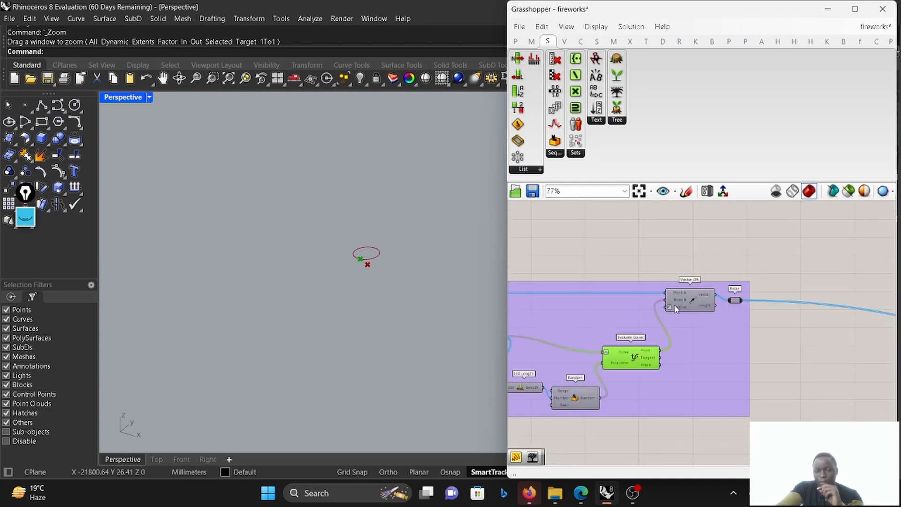
pyautogui.click(702, 299)
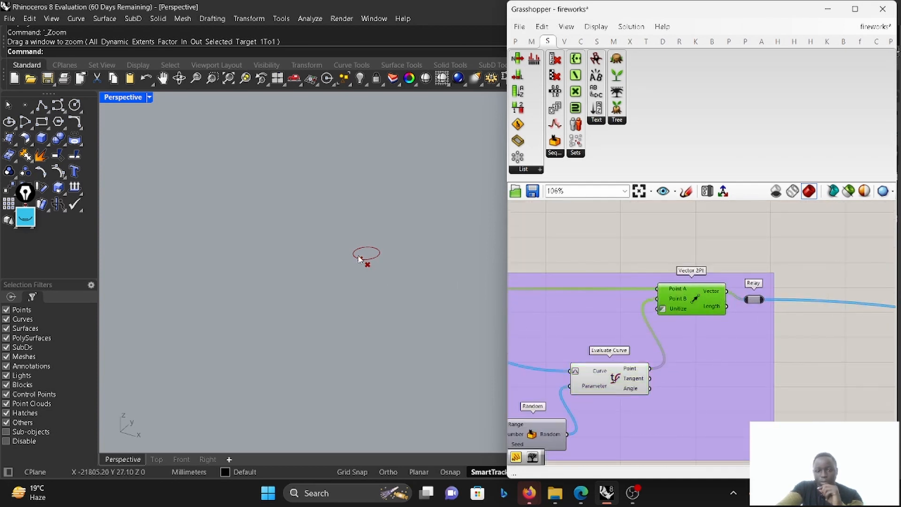
pyautogui.scroll(-5, 377, 267)
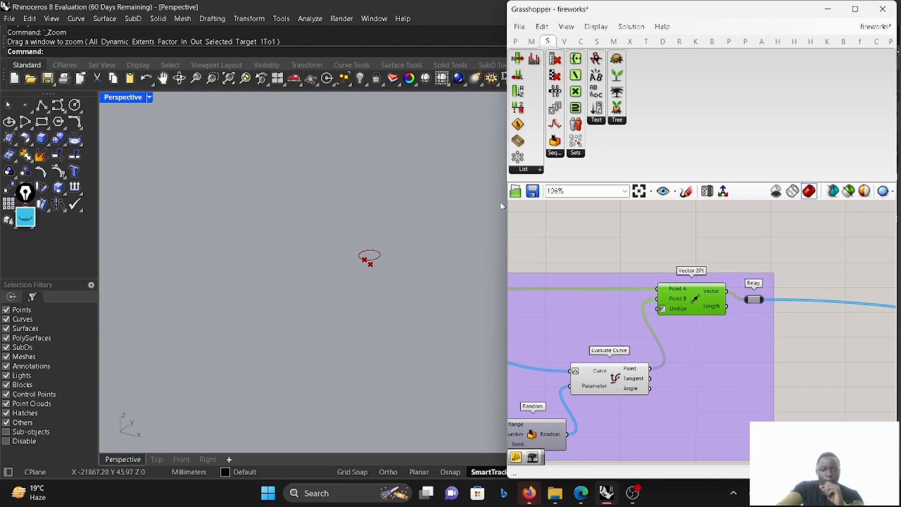
# - Select the components of the two upper groups to highlight their geometry, and clear the selection
pyautogui.scroll(-10, 772, 289)
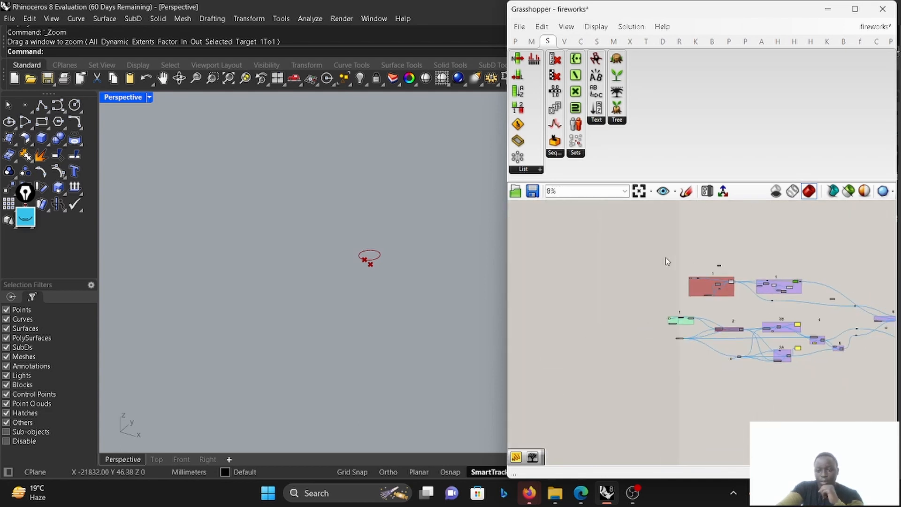
pyautogui.moveTo(827, 303); pyautogui.dragTo(689, 256)
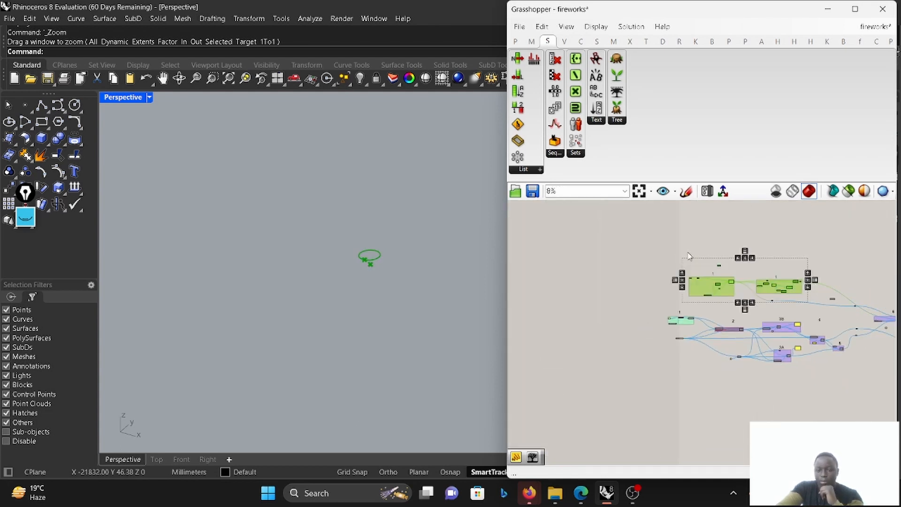
pyautogui.click(704, 366)
# - Set the interval of the Trigger in the green group 1 to 1 ms
pyautogui.scroll(10, 702, 359)
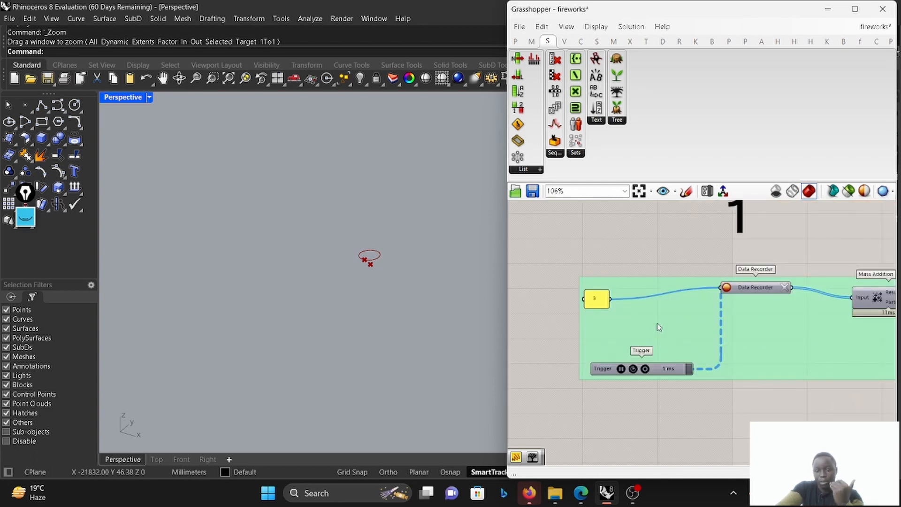
pyautogui.scroll(2, 675, 342)
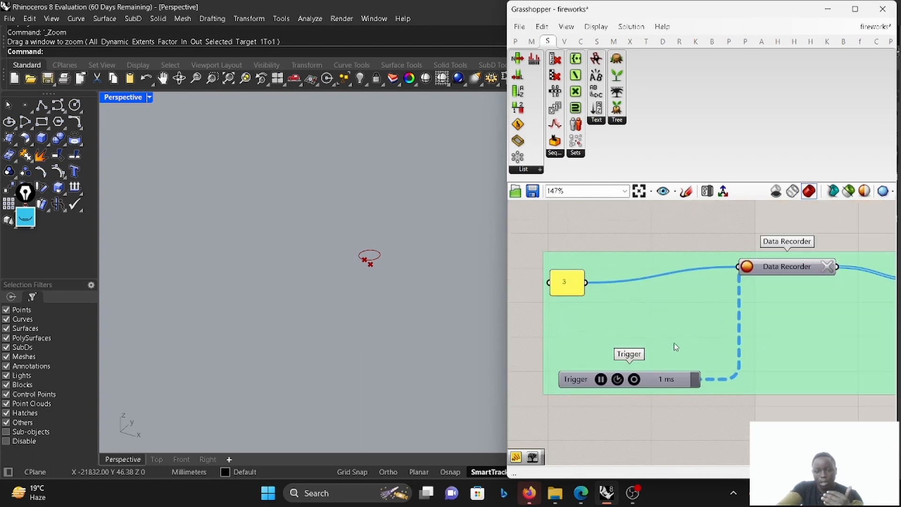
pyautogui.scroll(3, 663, 388)
pyautogui.rightClick(674, 377)
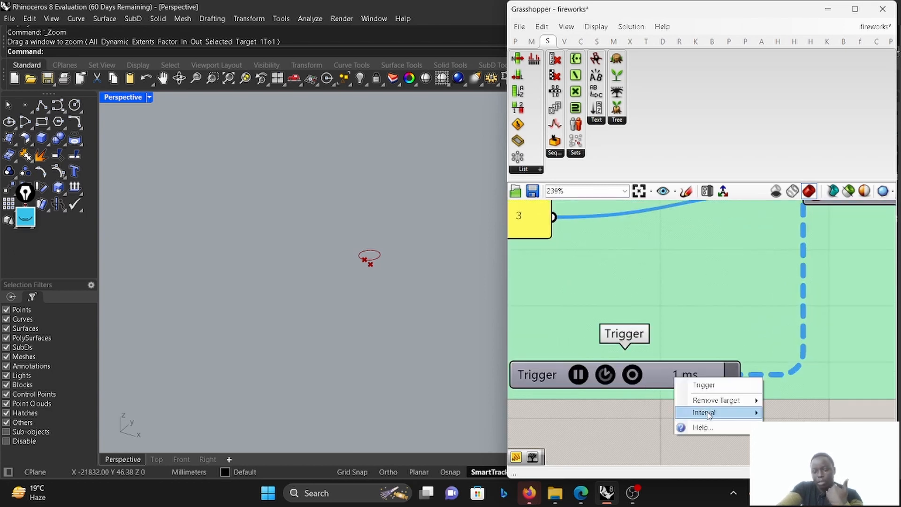
pyautogui.moveTo(709, 411)
pyautogui.click(551, 445)
pyautogui.press('BackSpace')
pyautogui.write('1')
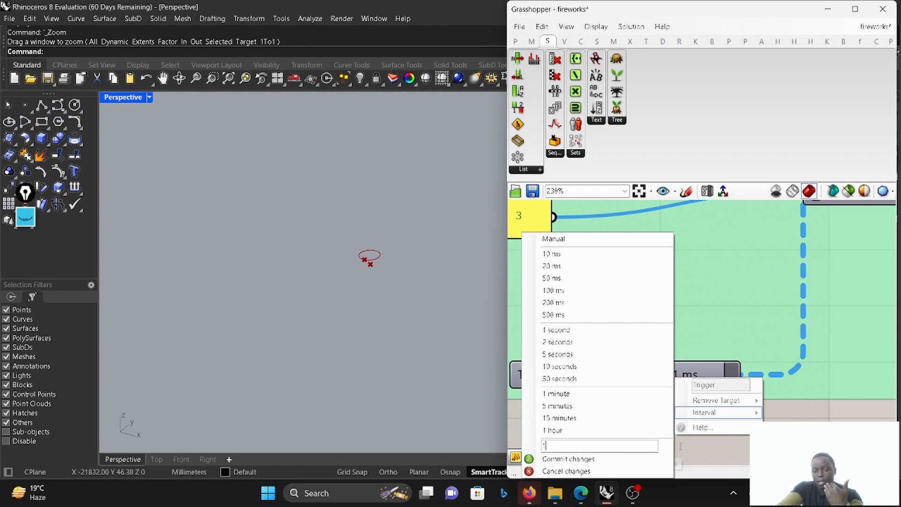
pyautogui.press('Return')
pyautogui.scroll(-3, 731, 379)
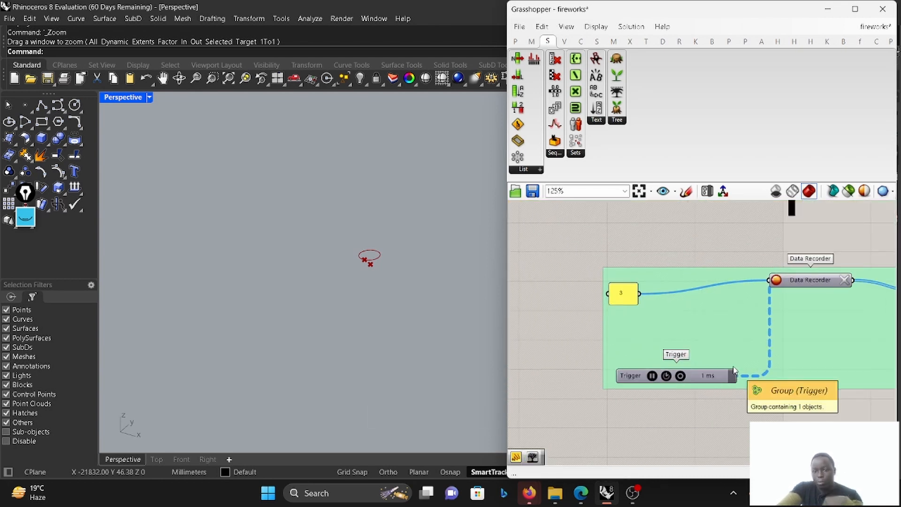
# - Place a Panel above the green group 1 and connect the Data Recorder output to it
pyautogui.scroll(-2, 737, 361)
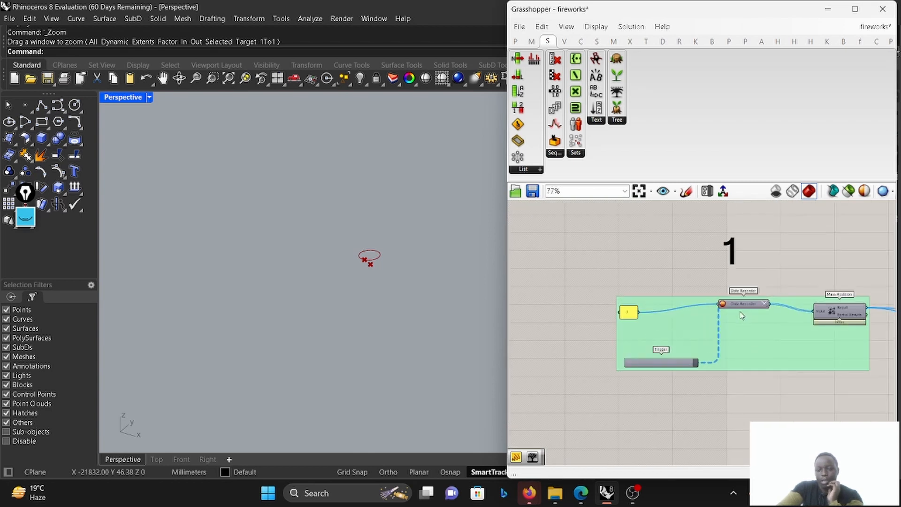
pyautogui.scroll(3, 654, 314)
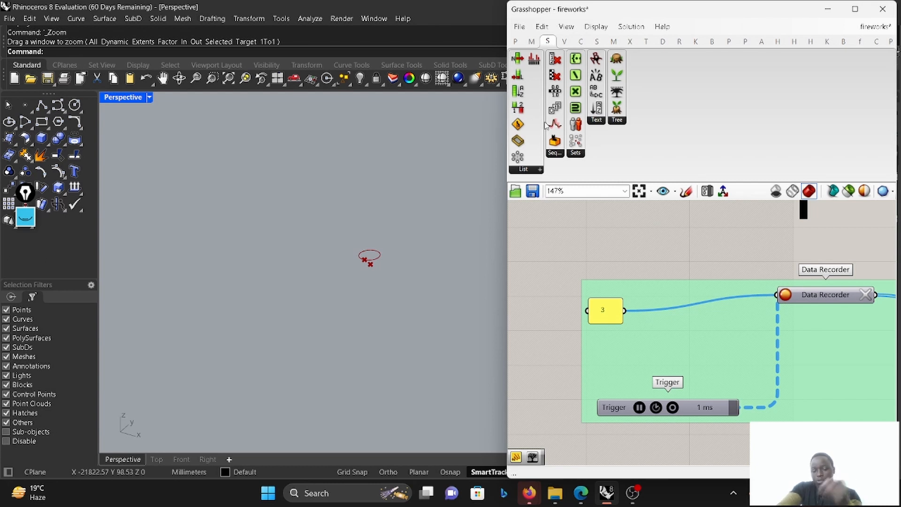
pyautogui.click(515, 41)
pyautogui.click(577, 76)
pyautogui.scroll(-5, 676, 252)
pyautogui.scroll(4, 800, 248)
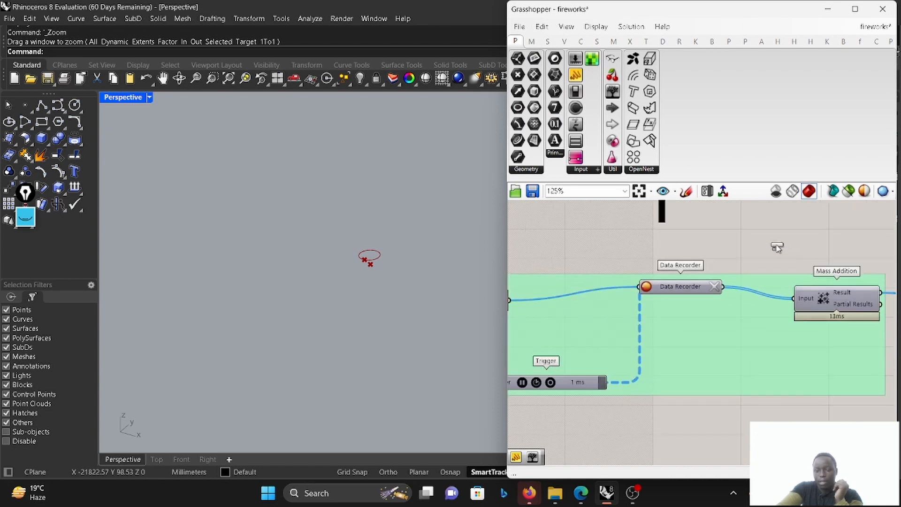
pyautogui.click(773, 244)
pyautogui.moveTo(742, 266); pyautogui.dragTo(734, 249)
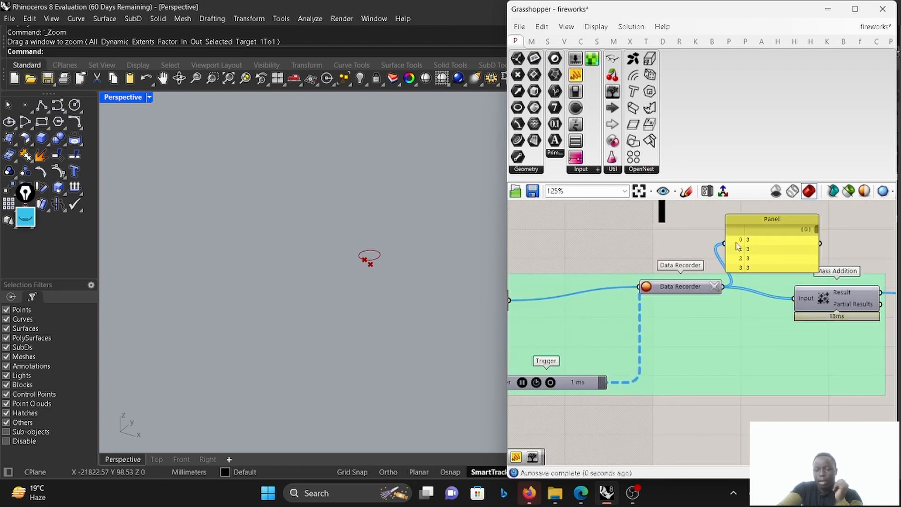
# - Move the Panel beside Mass Addition and connect the Result output to it in place of the Data Recorder
pyautogui.scroll(-2, 776, 255)
pyautogui.scroll(1, 800, 245)
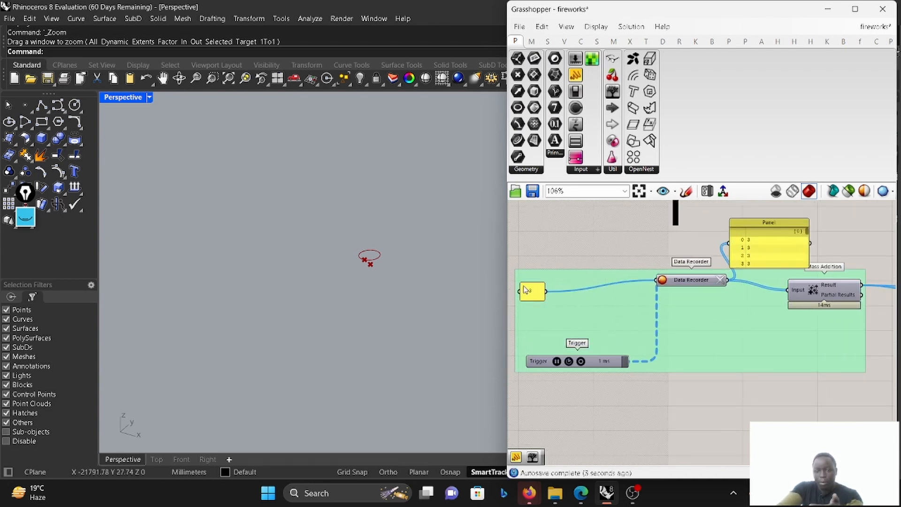
pyautogui.moveTo(873, 237); pyautogui.dragTo(720, 259, button='right')
pyautogui.scroll(1, 711, 260)
pyautogui.moveTo(562, 294); pyautogui.dragTo(739, 291)
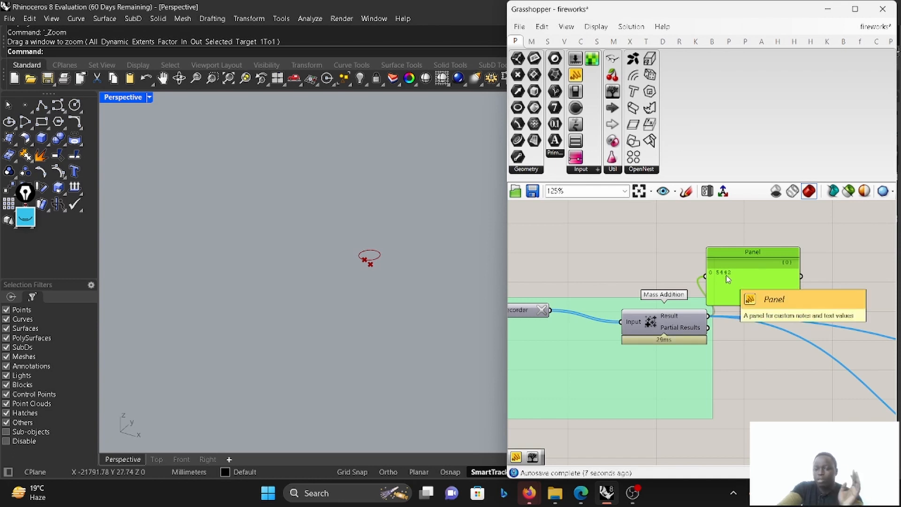
# - Examine the Number Slider below the green group 1 and the wires leaving it
pyautogui.scroll(-5, 801, 276)
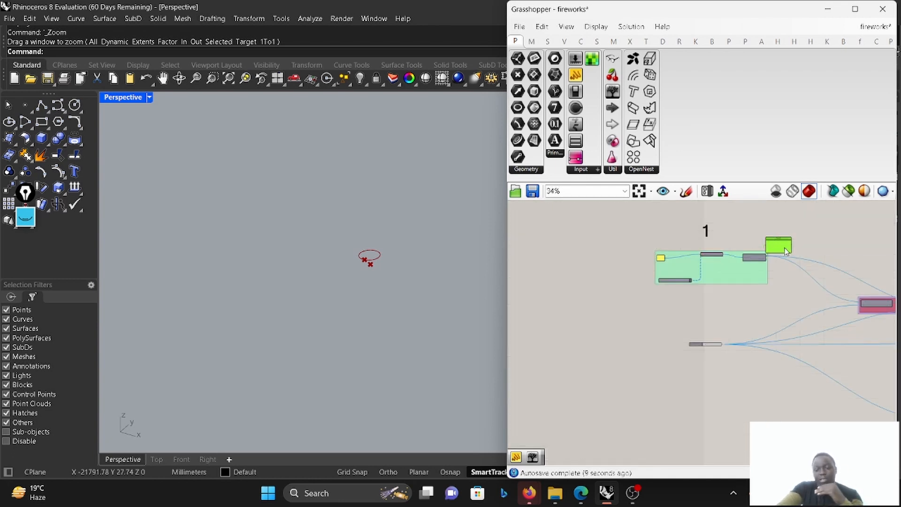
pyautogui.scroll(5, 723, 344)
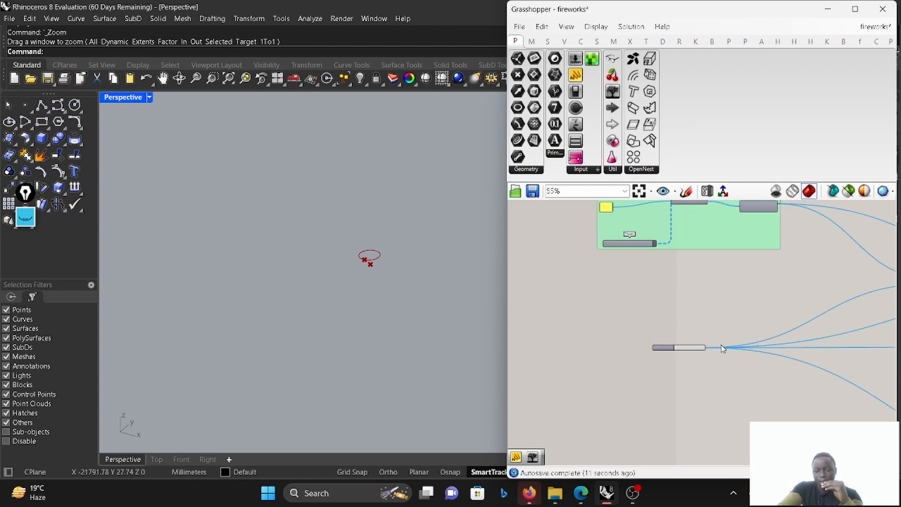
pyautogui.scroll(1, 680, 363)
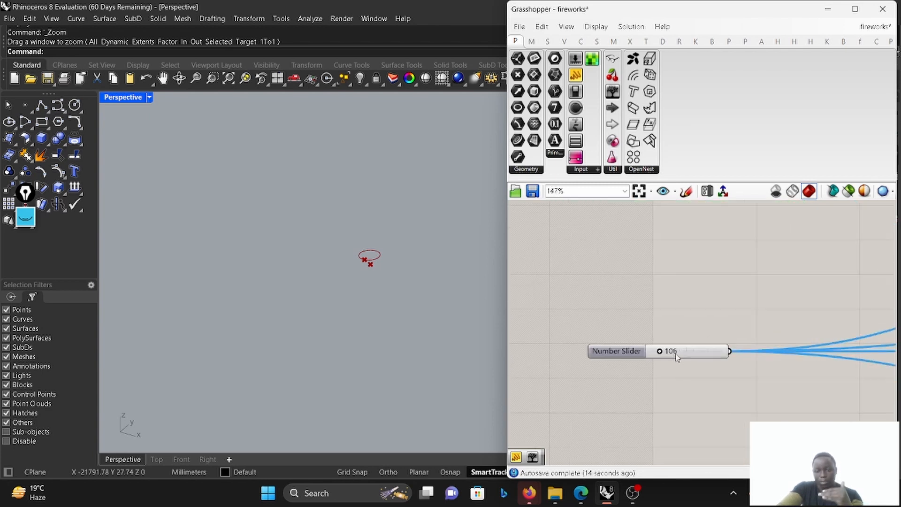
pyautogui.scroll(-4, 611, 373)
pyautogui.scroll(6, 649, 362)
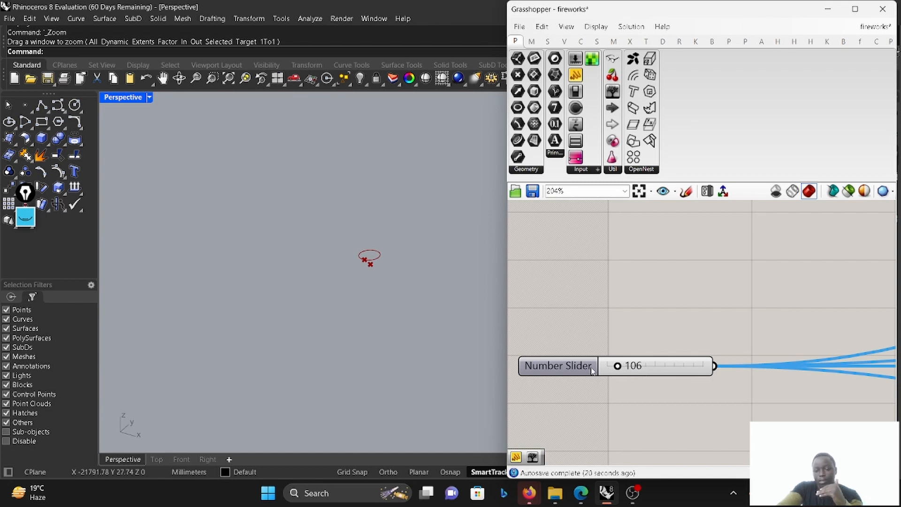
pyautogui.scroll(-8, 592, 370)
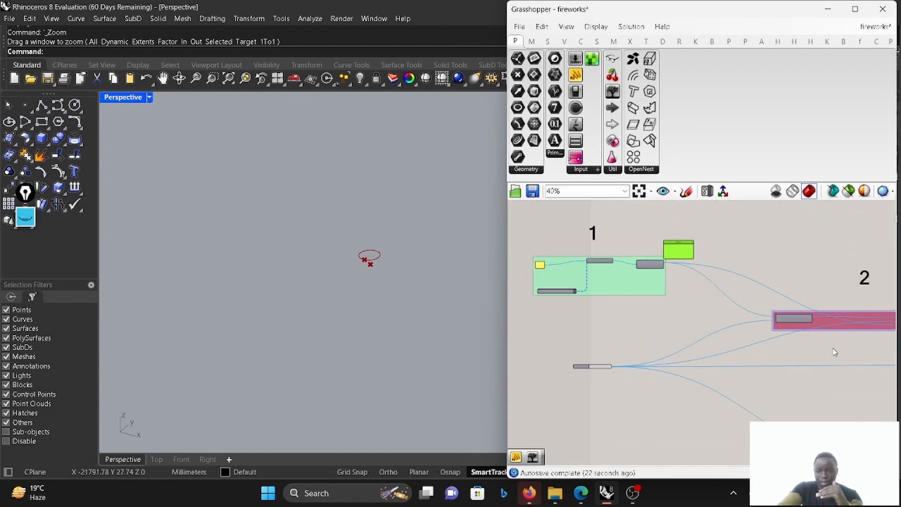
# - Select group 2 and trace its input wires back to Mass Addition and the Number Slider
pyautogui.scroll(-6, 831, 332)
pyautogui.scroll(8, 750, 322)
pyautogui.moveTo(689, 318); pyautogui.dragTo(666, 327)
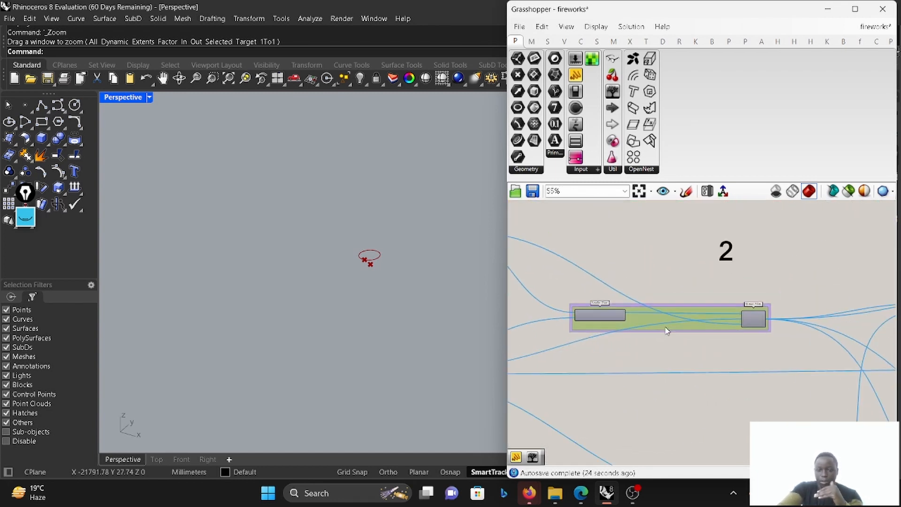
pyautogui.scroll(3, 702, 297)
pyautogui.scroll(-4, 702, 296)
pyautogui.scroll(4, 714, 304)
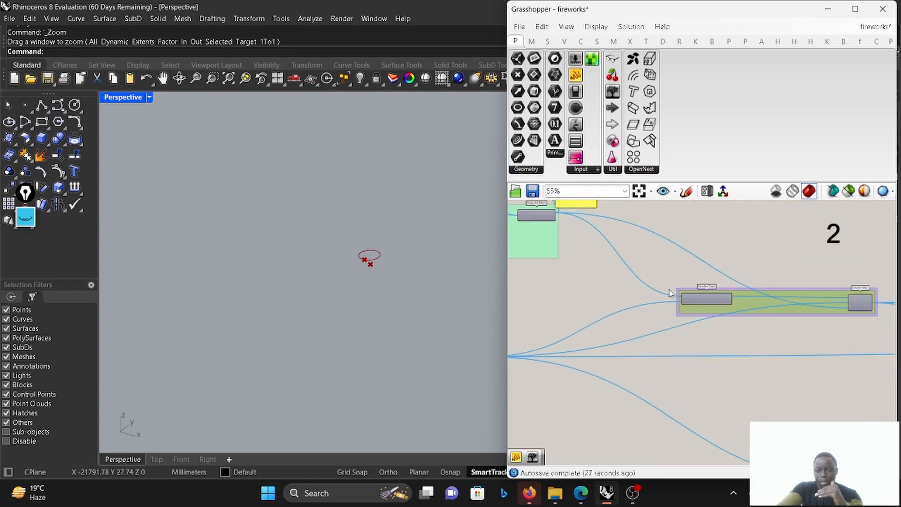
# - Move the Panel above group 2 and connect the Smaller Than output to it in place of the Mass Addition result
pyautogui.scroll(-3, 714, 304)
pyautogui.moveTo(612, 218); pyautogui.dragTo(772, 270)
pyautogui.scroll(4, 772, 269)
pyautogui.moveTo(740, 326); pyautogui.dragTo(758, 261)
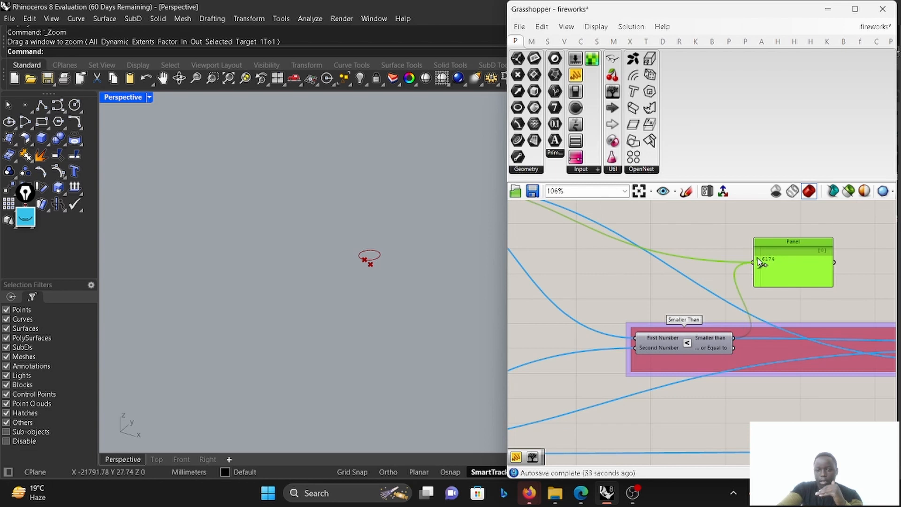
pyautogui.scroll(-4, 703, 291)
pyautogui.scroll(3, 571, 353)
pyautogui.scroll(-4, 629, 318)
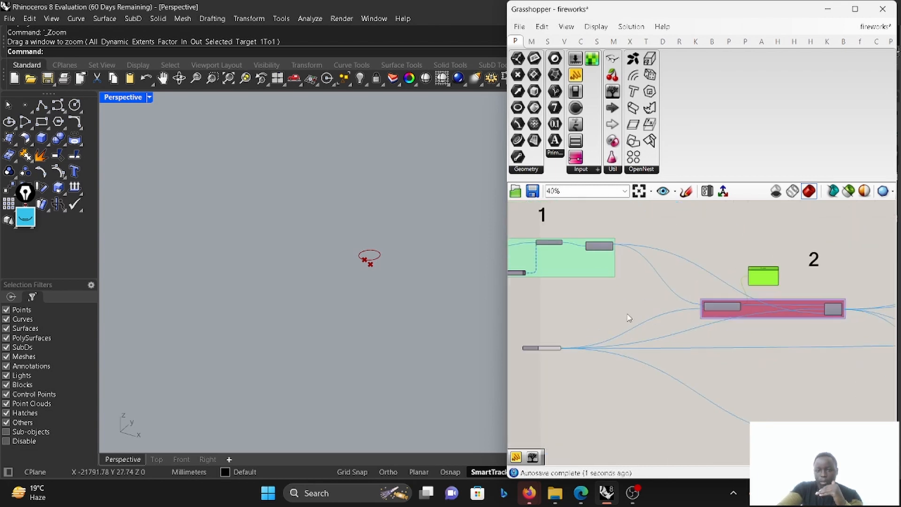
# - Examine the wires running from Mass Addition and the Number Slider into Smaller Than and the Stream Filter in group 2
pyautogui.scroll(1, 605, 263)
pyautogui.scroll(1, 539, 364)
pyautogui.scroll(1, 582, 323)
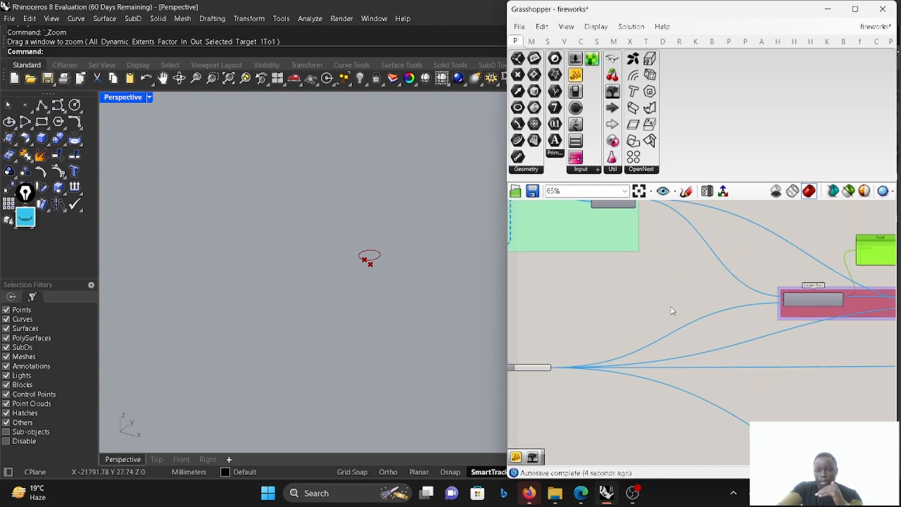
pyautogui.scroll(-2, 708, 294)
pyautogui.scroll(1, 573, 338)
pyautogui.scroll(-1, 566, 363)
pyautogui.scroll(-2, 567, 363)
pyautogui.scroll(4, 790, 302)
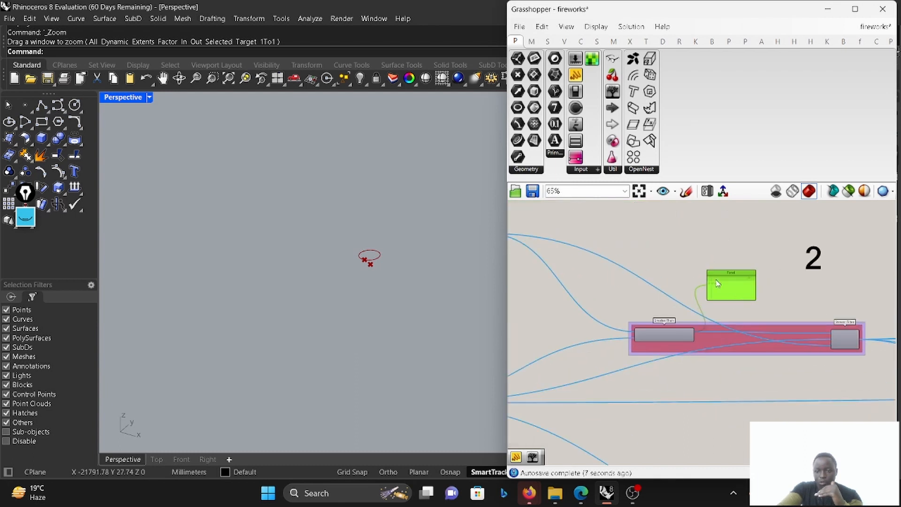
# - Move the Stream Filter in group 2 closer to the Smaller Than component
pyautogui.scroll(3, 717, 282)
pyautogui.scroll(-4, 710, 289)
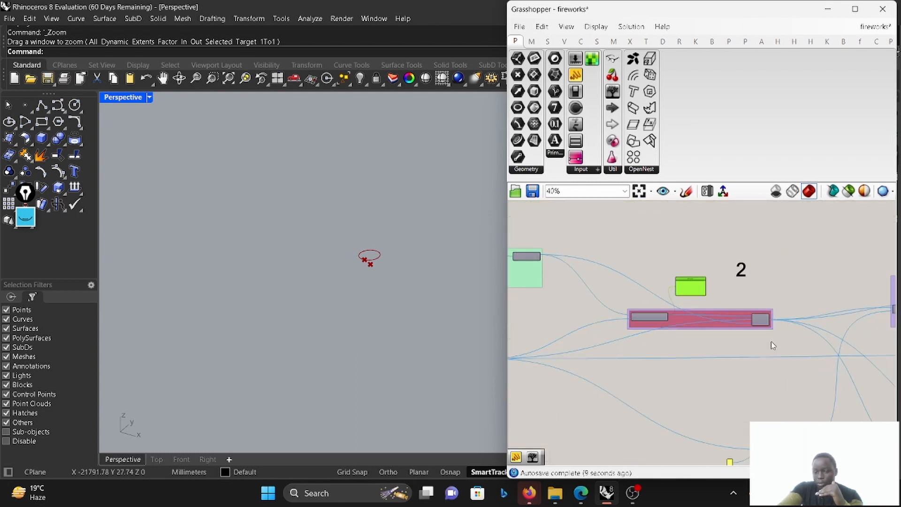
pyautogui.scroll(4, 765, 333)
pyautogui.moveTo(727, 284); pyautogui.dragTo(669, 284)
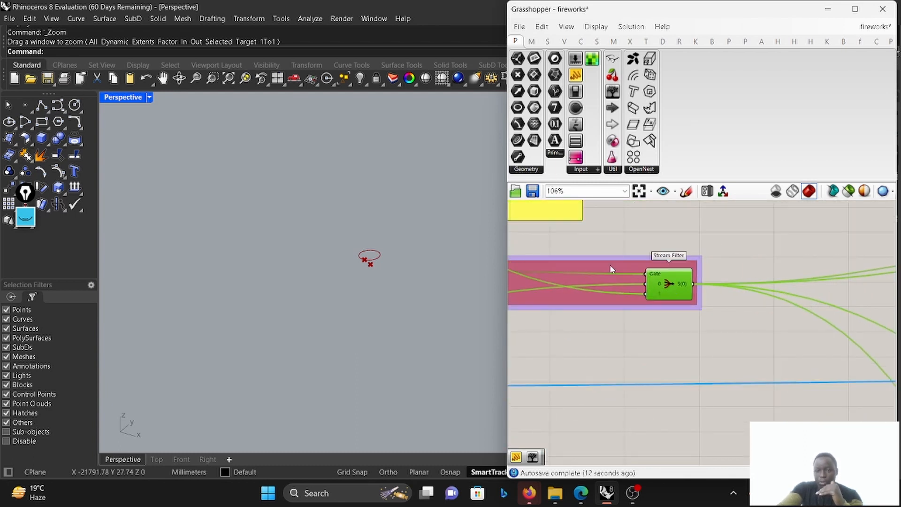
# - Move the Panel beside the Stream Filter of group 2 and connect the filter's output to it in place of the Smaller Than result
pyautogui.scroll(-4, 611, 268)
pyautogui.click(606, 249)
pyautogui.moveTo(684, 255); pyautogui.dragTo(720, 260)
pyautogui.scroll(6, 672, 279)
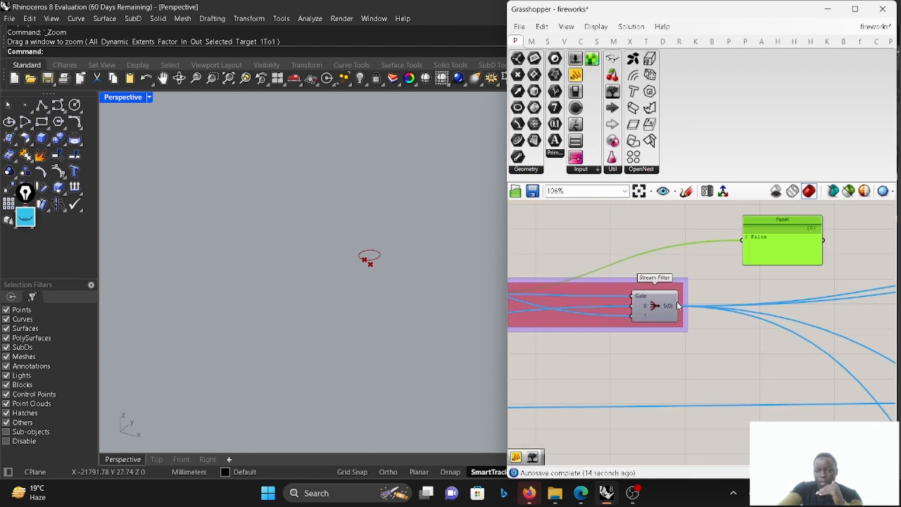
pyautogui.moveTo(679, 307); pyautogui.dragTo(756, 238)
pyautogui.scroll(-8, 751, 243)
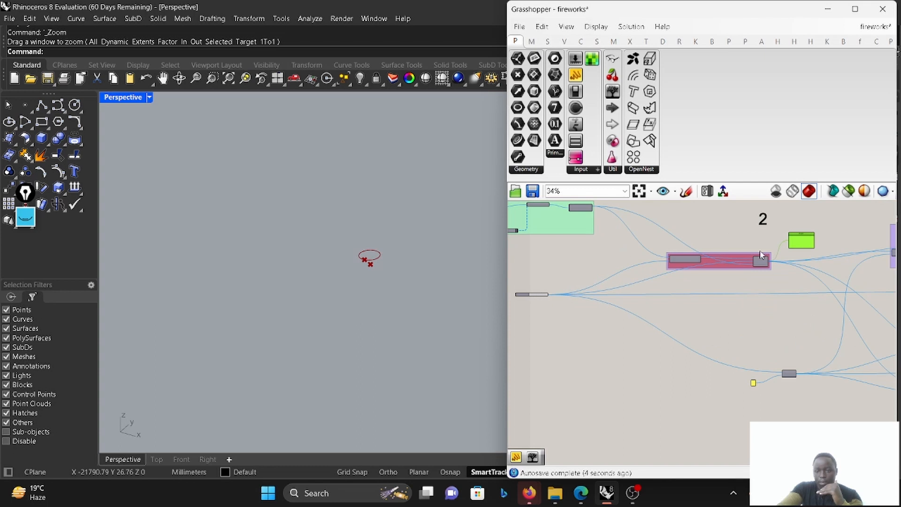
# - Compare the Panel on group 2's Stream Filter output with the Mass Addition and Number Slider inputs feeding the filter
pyautogui.scroll(4, 761, 255)
pyautogui.scroll(-2, 788, 249)
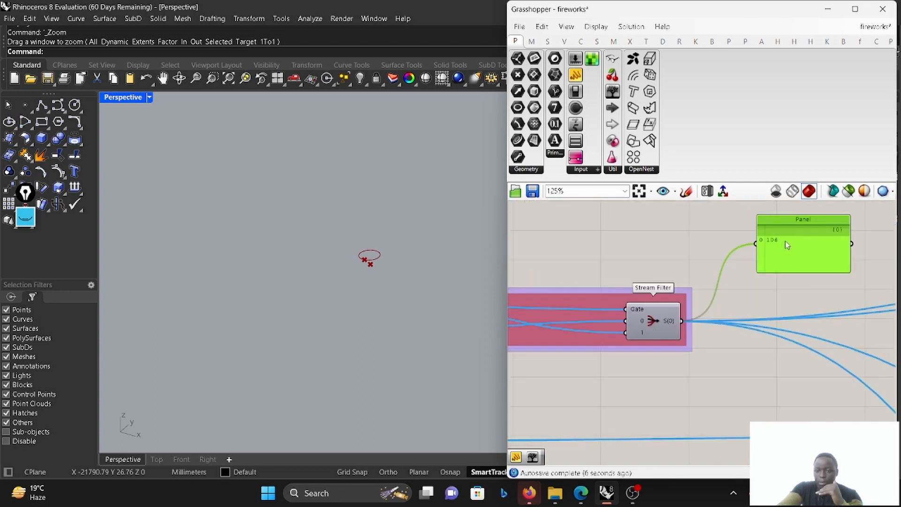
pyautogui.scroll(-2, 816, 258)
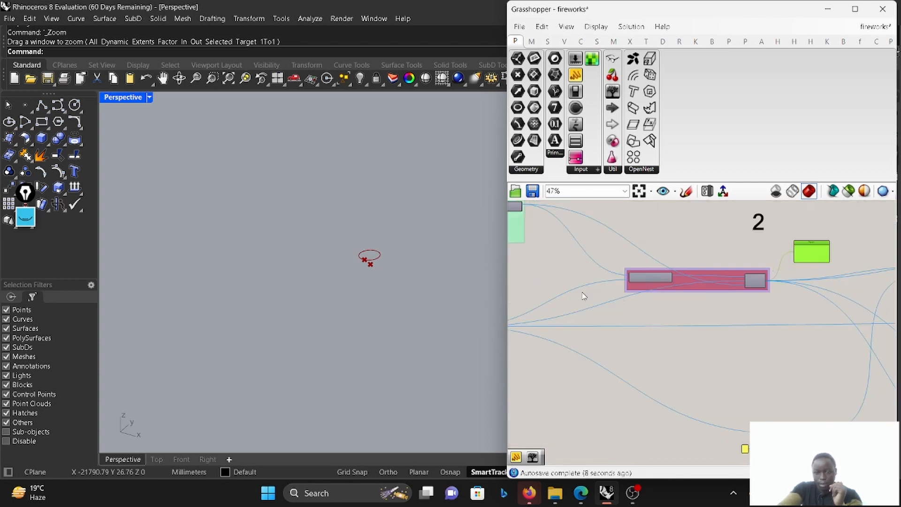
pyautogui.scroll(-4, 592, 297)
pyautogui.scroll(2, 520, 311)
pyautogui.scroll(5, 585, 237)
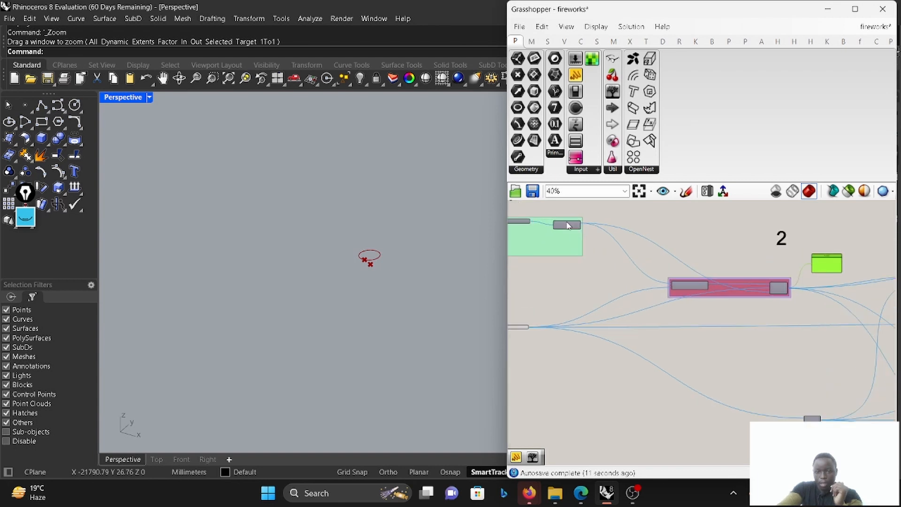
pyautogui.scroll(-6, 597, 246)
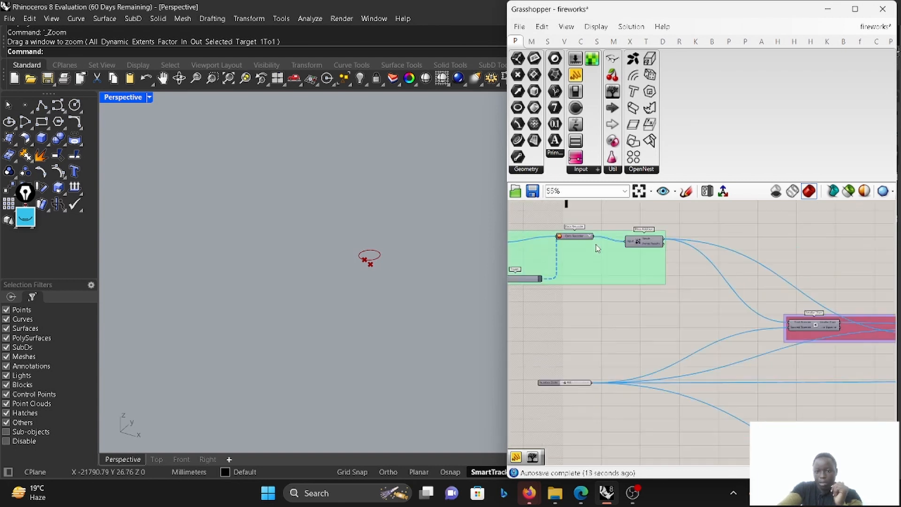
pyautogui.scroll(7, 820, 276)
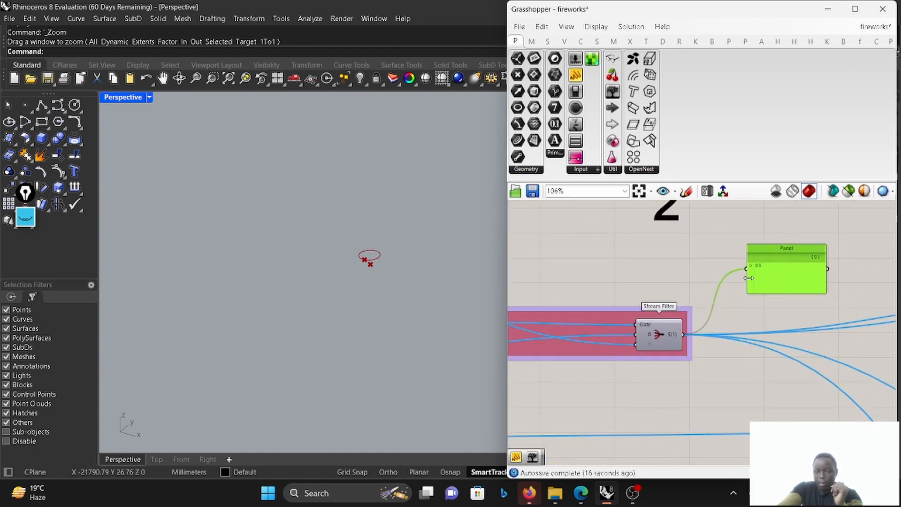
pyautogui.scroll(-5, 775, 274)
pyautogui.scroll(1, 543, 321)
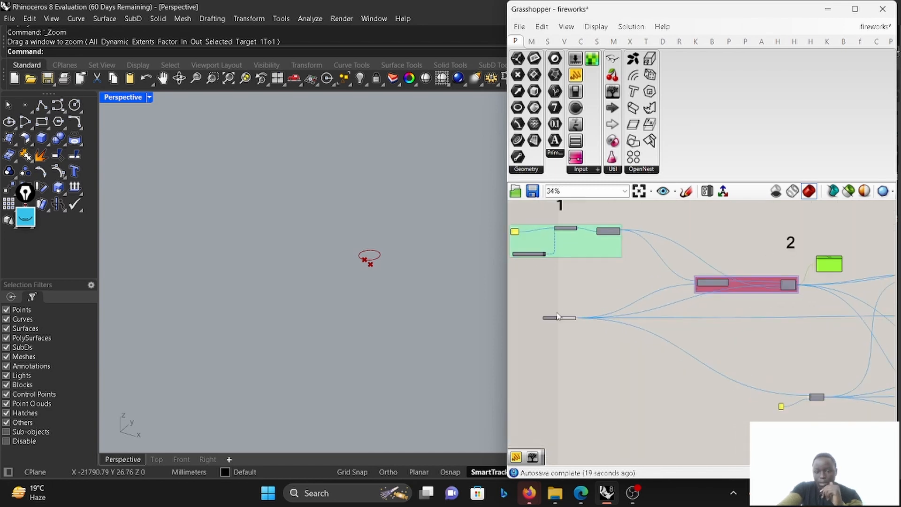
# - Move the Division component below group 2 slightly towards group 3A
pyautogui.scroll(-3, 548, 316)
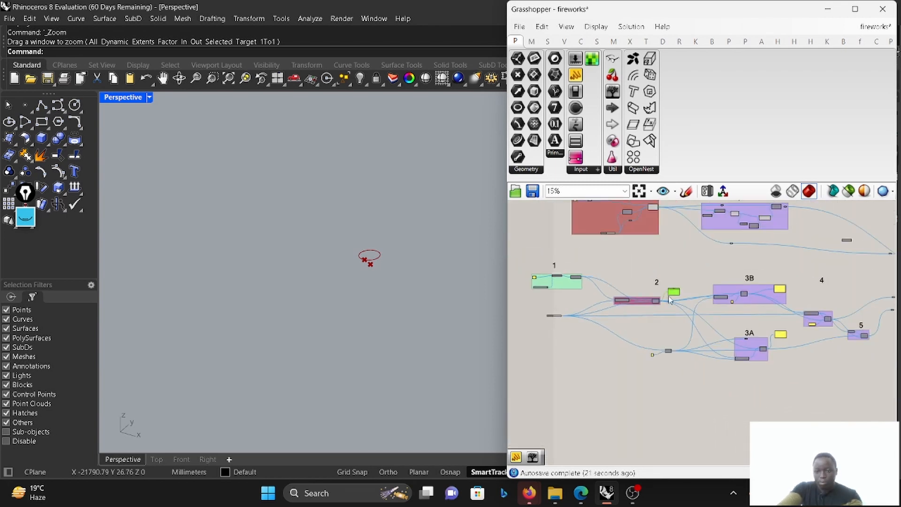
pyautogui.scroll(2, 670, 300)
pyautogui.scroll(2, 793, 409)
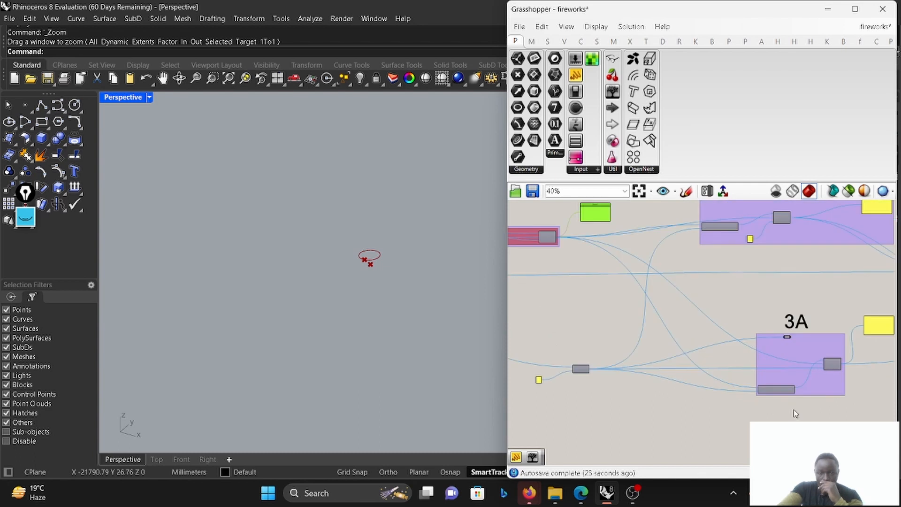
pyautogui.moveTo(583, 368); pyautogui.dragTo(608, 359)
pyautogui.scroll(-3, 611, 360)
pyautogui.scroll(2, 603, 285)
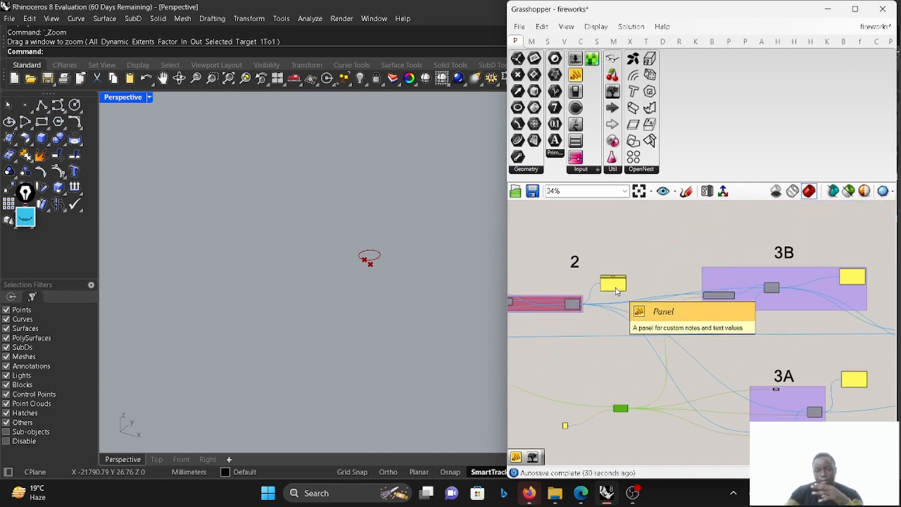
# - Trace the Division inputs to the Number Slider and the Panel holding 2, and move Division closer to that Panel
pyautogui.scroll(-1, 557, 295)
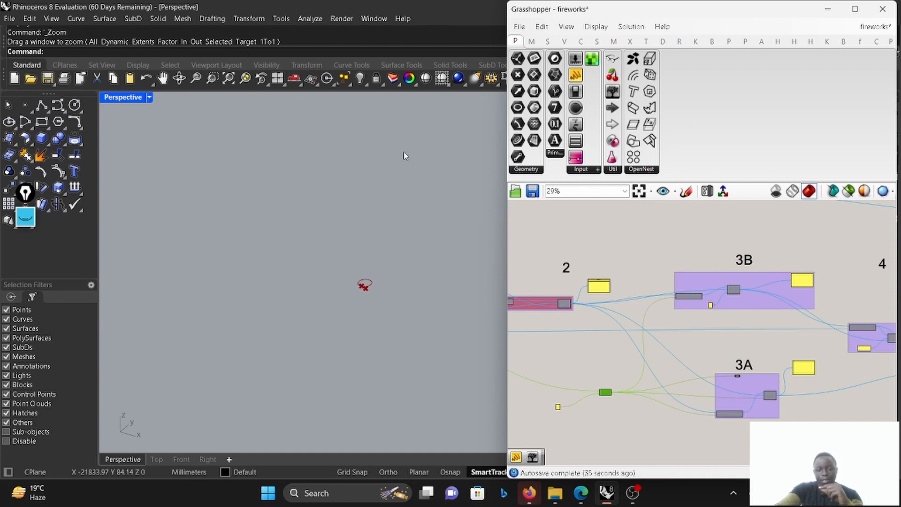
pyautogui.scroll(-3, 621, 263)
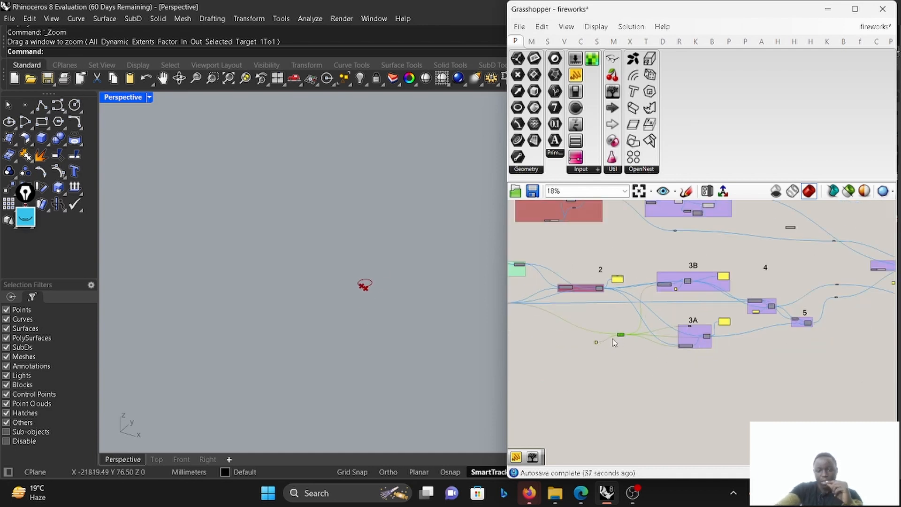
pyautogui.scroll(10, 599, 340)
pyautogui.moveTo(710, 344); pyautogui.dragTo(732, 339, button='right')
pyautogui.scroll(-8, 740, 334)
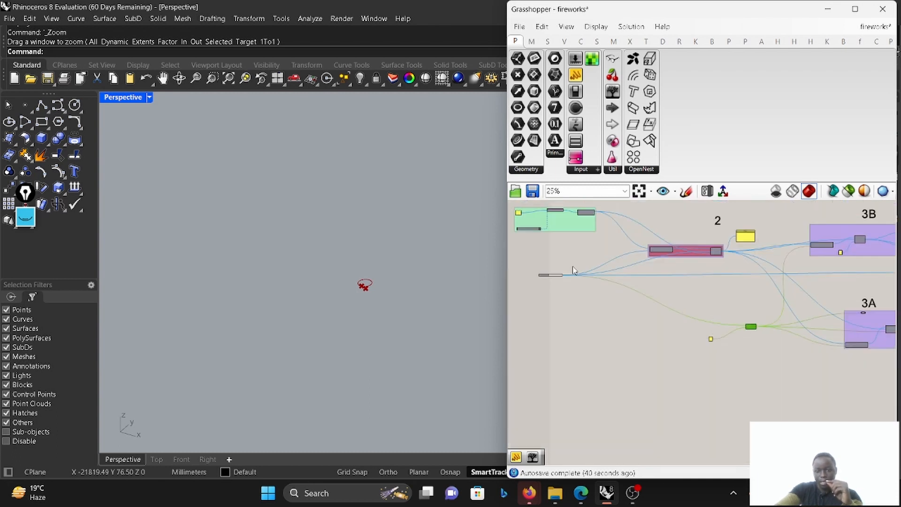
pyautogui.scroll(2, 572, 272)
pyautogui.scroll(7, 786, 366)
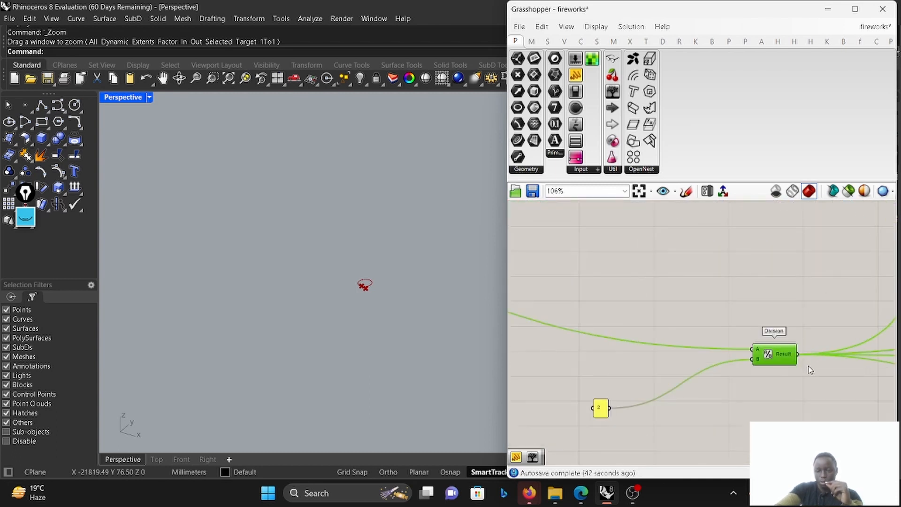
pyautogui.moveTo(777, 364); pyautogui.dragTo(697, 365)
pyautogui.scroll(1, 702, 366)
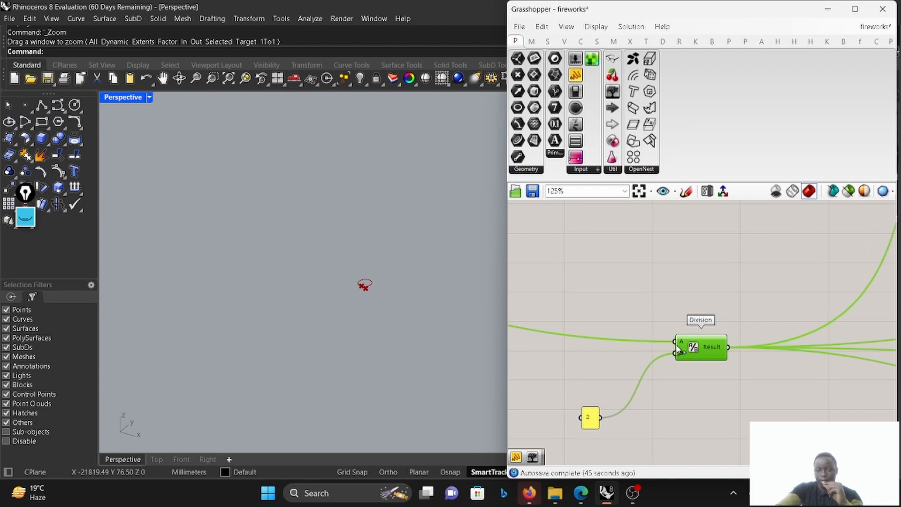
pyautogui.scroll(-8, 615, 328)
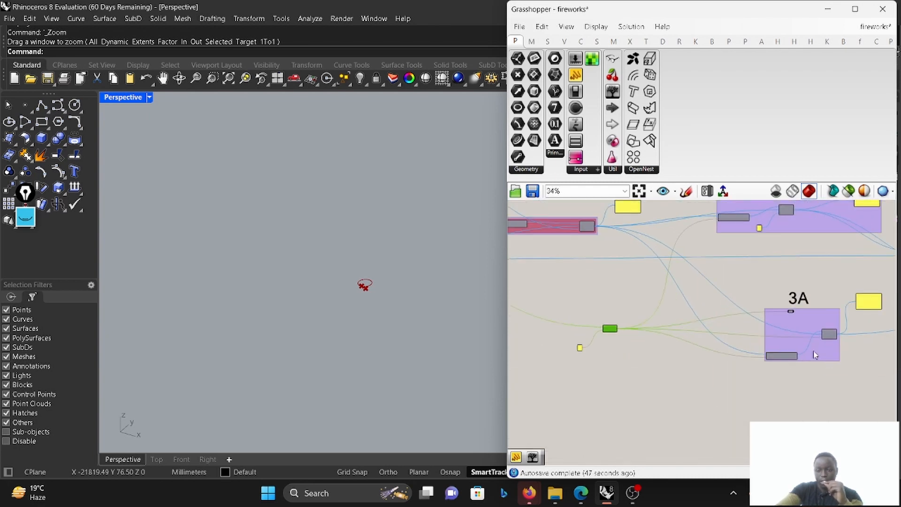
# - Shift group 3A slightly towards the Division component and raise the Larger Than component within the group
pyautogui.moveTo(816, 361); pyautogui.dragTo(813, 358)
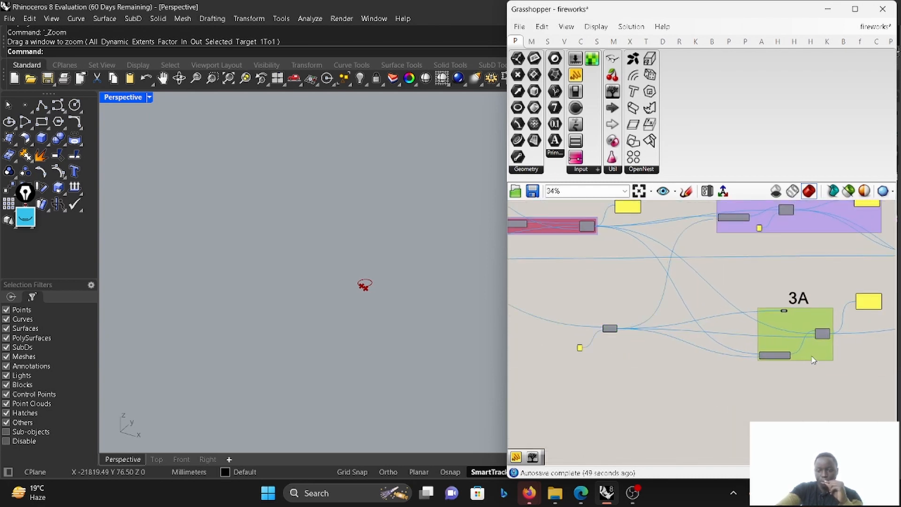
pyautogui.scroll(5, 737, 354)
pyautogui.click(789, 354)
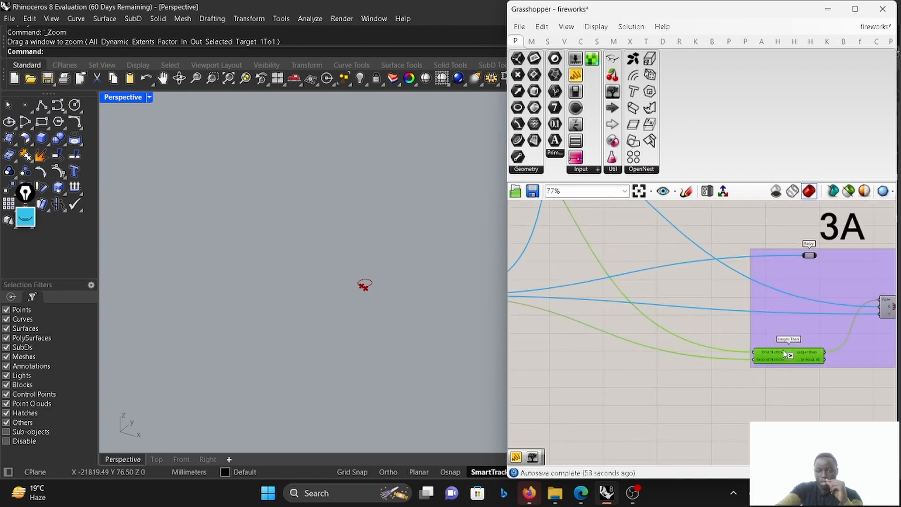
pyautogui.scroll(1, 785, 347)
pyautogui.scroll(-3, 784, 344)
pyautogui.scroll(2, 578, 314)
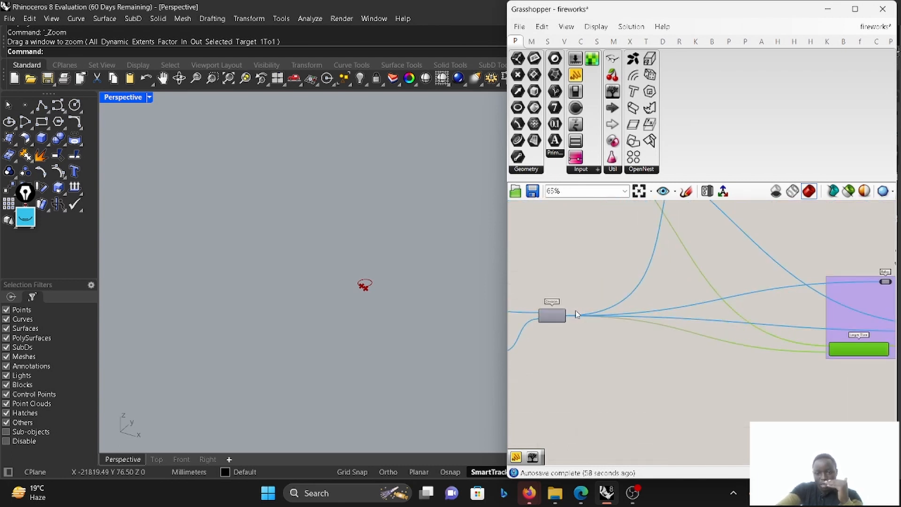
# - Trace the First Number and Second Number inputs of Larger Than back to group 2's Stream Filter and the Division component
pyautogui.scroll(-2, 578, 314)
pyautogui.scroll(3, 810, 342)
pyautogui.scroll(-4, 691, 313)
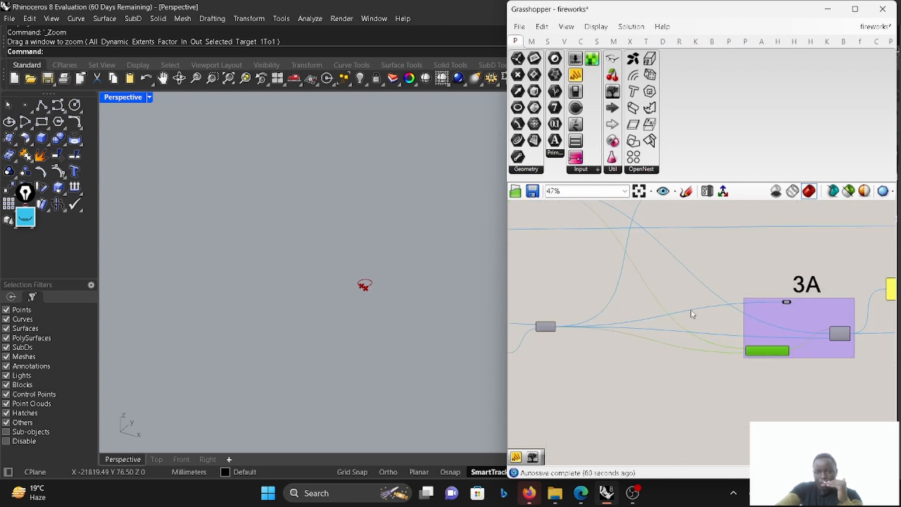
pyautogui.scroll(-1, 691, 313)
pyautogui.scroll(6, 765, 347)
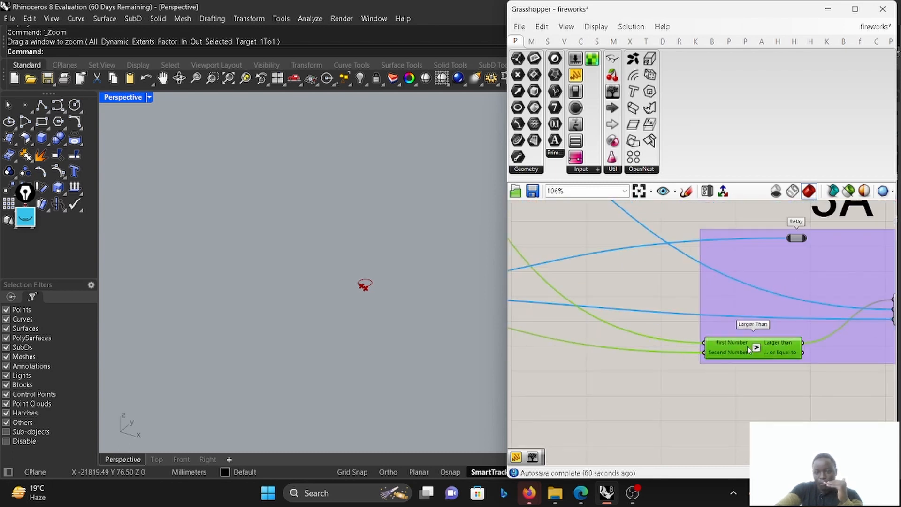
pyautogui.scroll(-7, 747, 346)
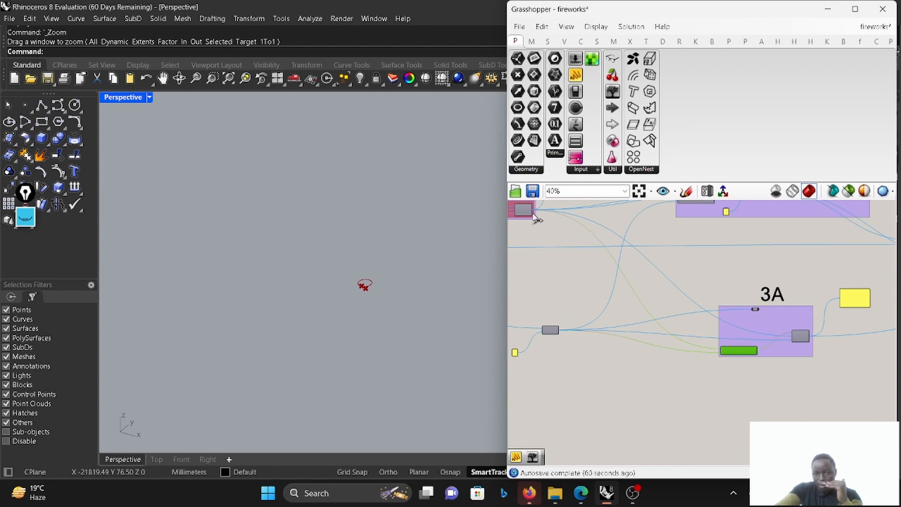
pyautogui.scroll(6, 721, 352)
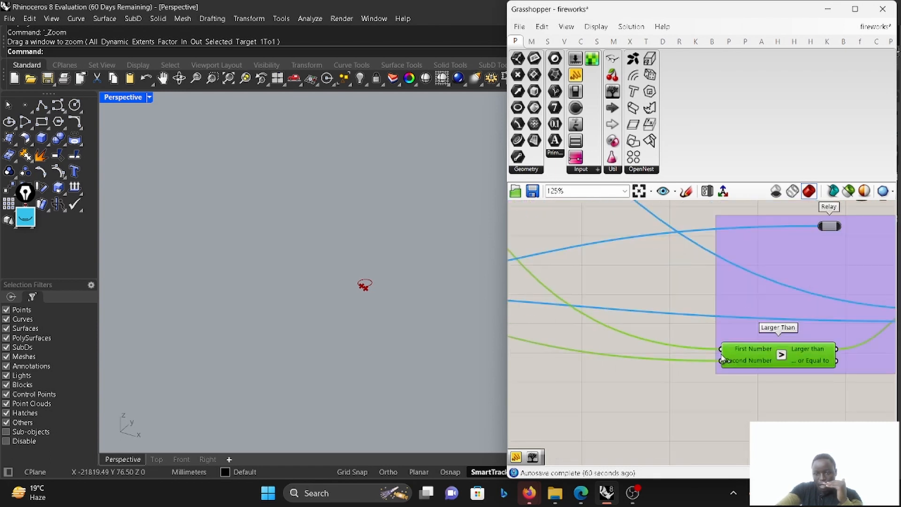
pyautogui.scroll(-6, 757, 361)
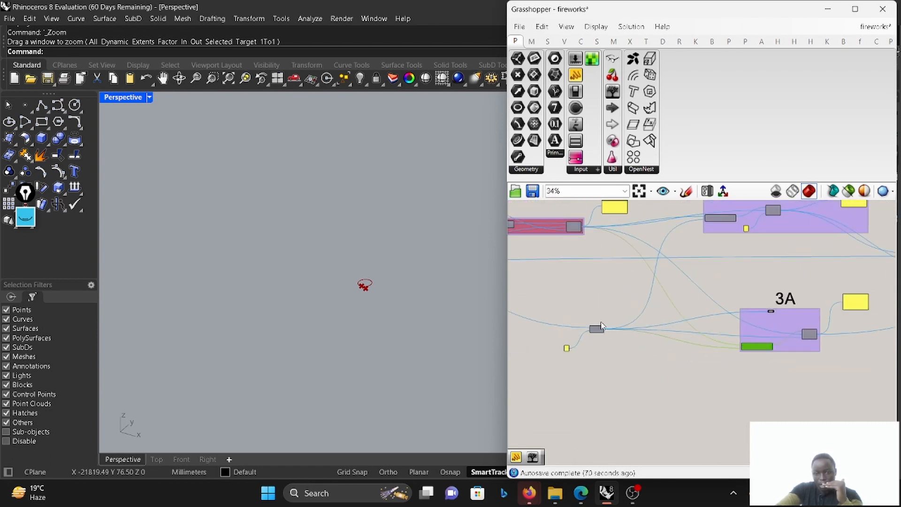
pyautogui.scroll(-3, 624, 332)
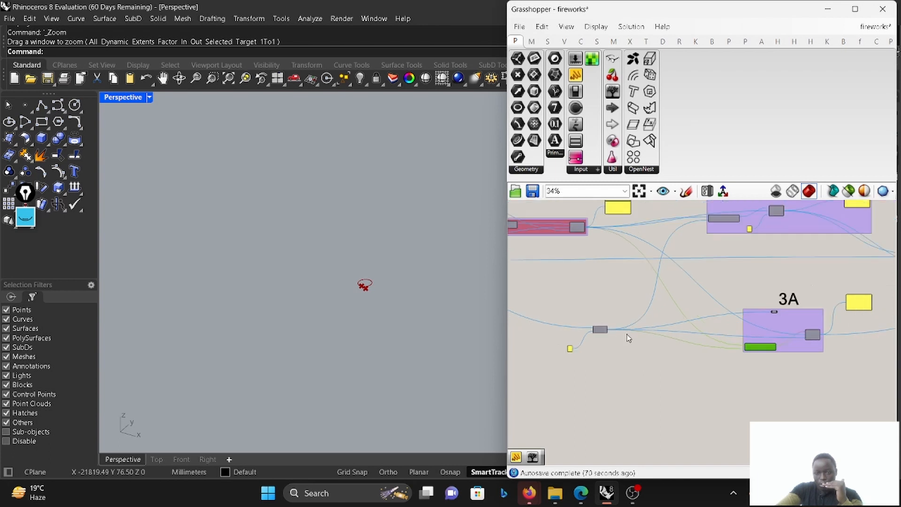
# - Compare the Panel on group 3A's Stream Filter output with group 1 by moving it near Mass Addition and returning it beside group 3A
pyautogui.scroll(10, 822, 309)
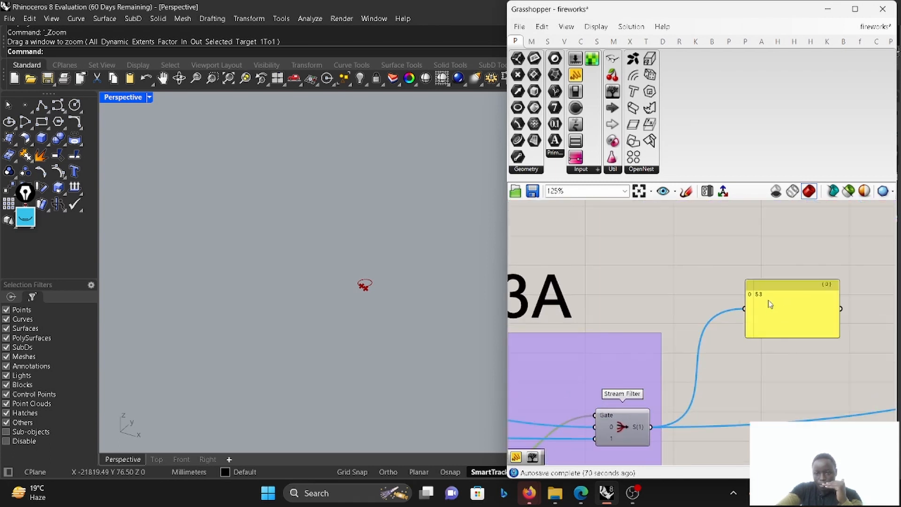
pyautogui.scroll(-7, 645, 335)
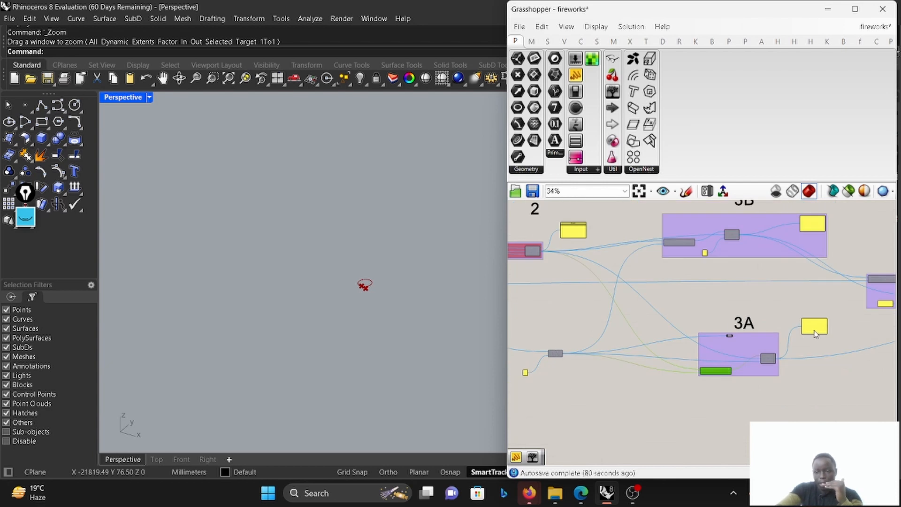
pyautogui.scroll(-3, 793, 301)
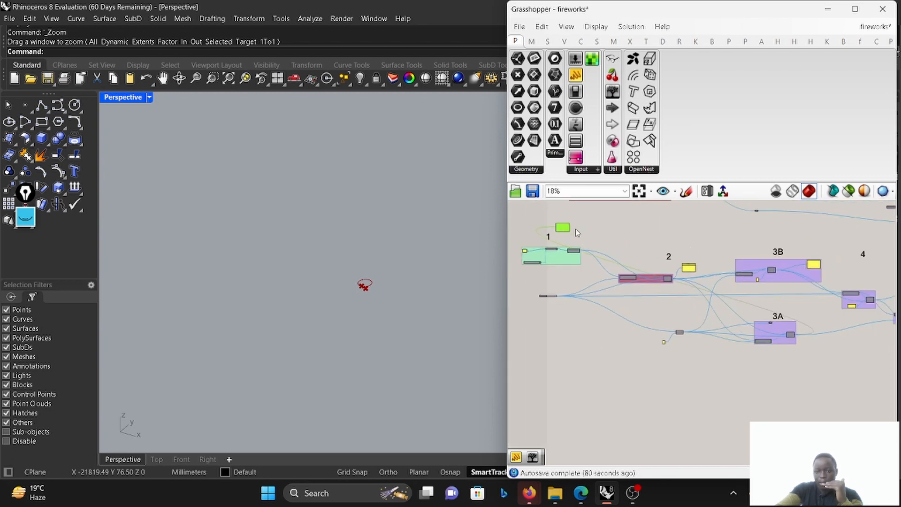
pyautogui.scroll(6, 565, 231)
pyautogui.click(526, 341)
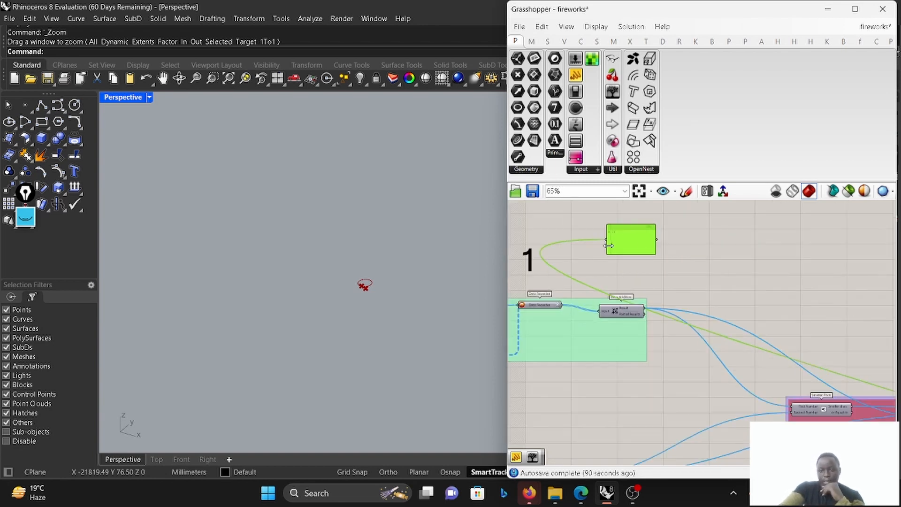
pyautogui.scroll(-8, 650, 251)
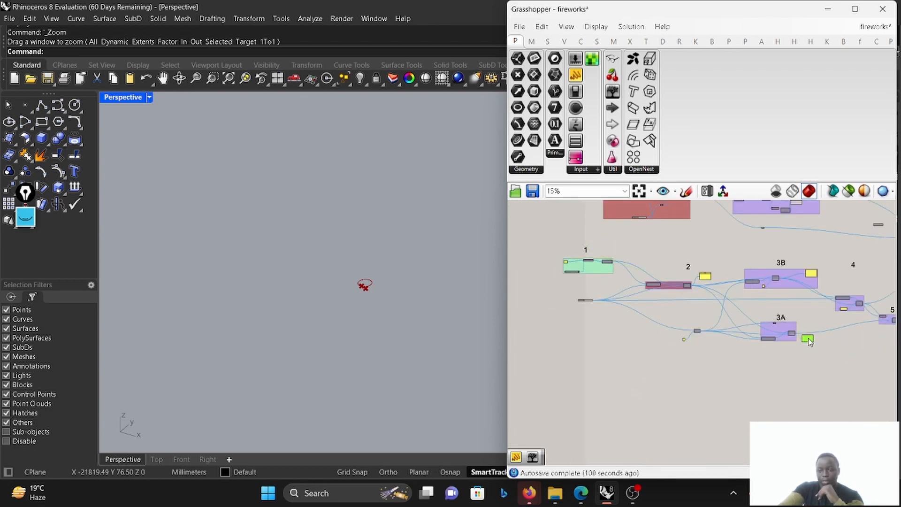
# - Examine how groups 2, 3A, 3B, 4 and 5 connect, and single out group 3B
pyautogui.scroll(5, 810, 336)
pyautogui.scroll(-4, 792, 315)
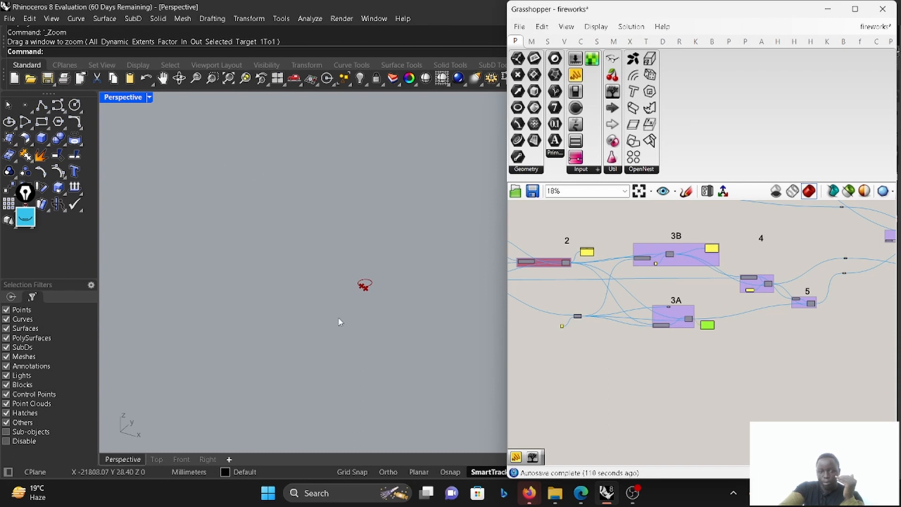
pyautogui.scroll(-3, 790, 267)
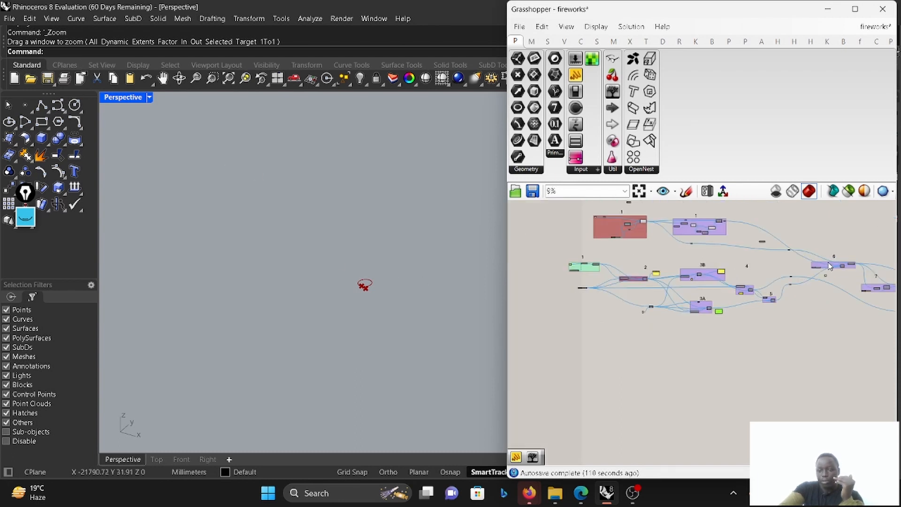
pyautogui.scroll(4, 704, 268)
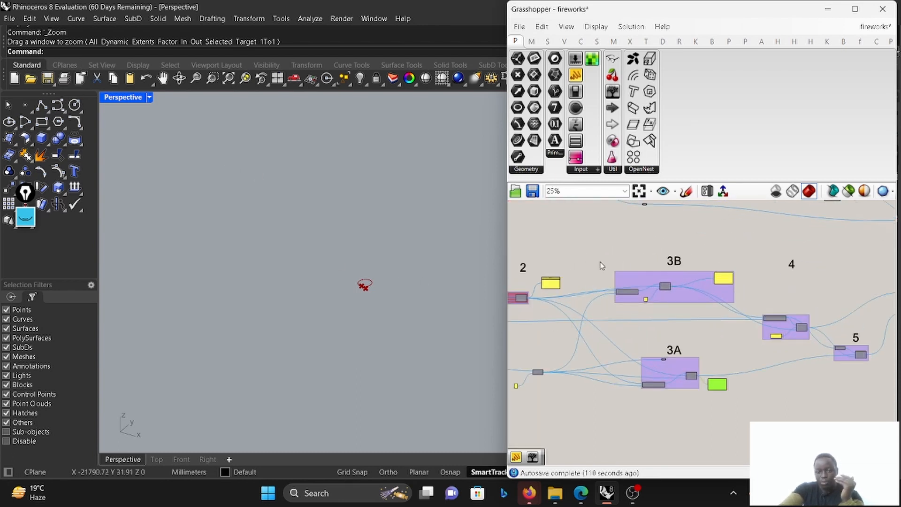
pyautogui.scroll(2, 601, 266)
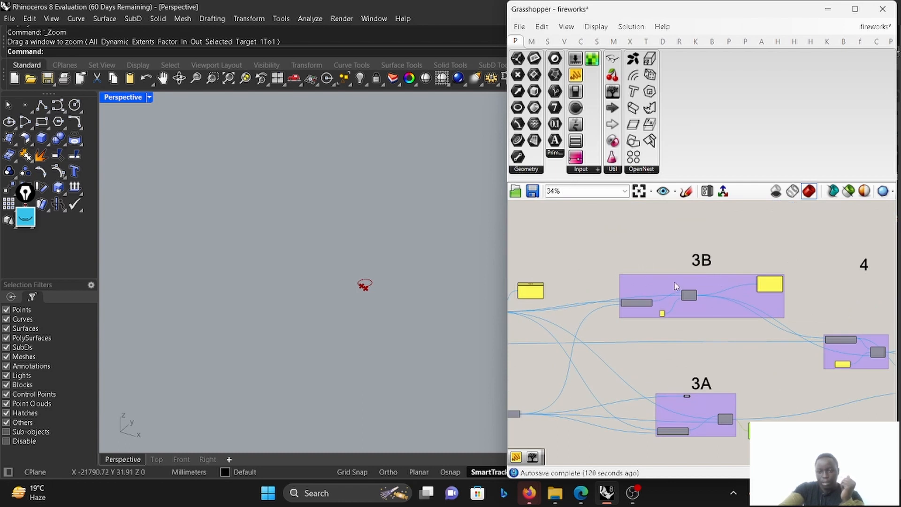
pyautogui.scroll(1, 713, 310)
pyautogui.click(739, 347)
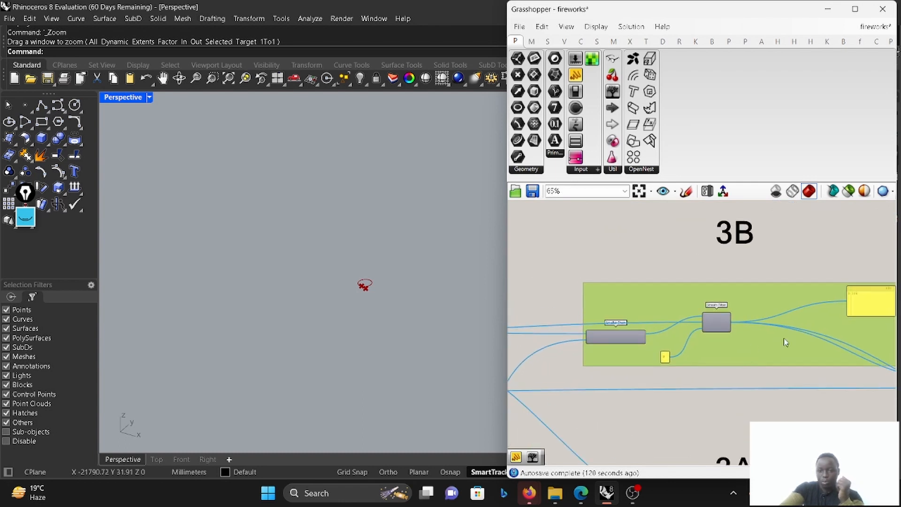
# - Nudge the Division component upward and trace Smaller Than's First Number and Second Number inputs back to group 2's Stream Filter and Division
pyautogui.scroll(-2, 693, 351)
pyautogui.scroll(2, 693, 351)
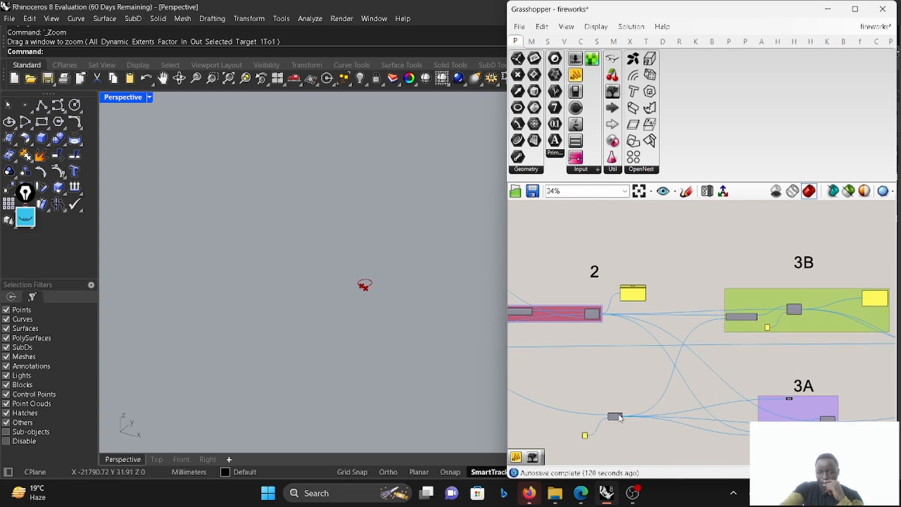
pyautogui.moveTo(613, 417); pyautogui.dragTo(612, 413)
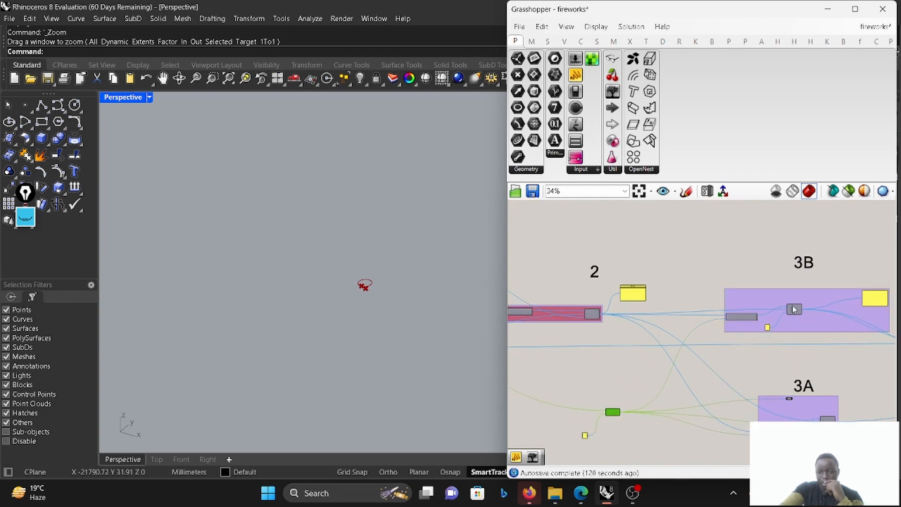
pyautogui.scroll(5, 793, 309)
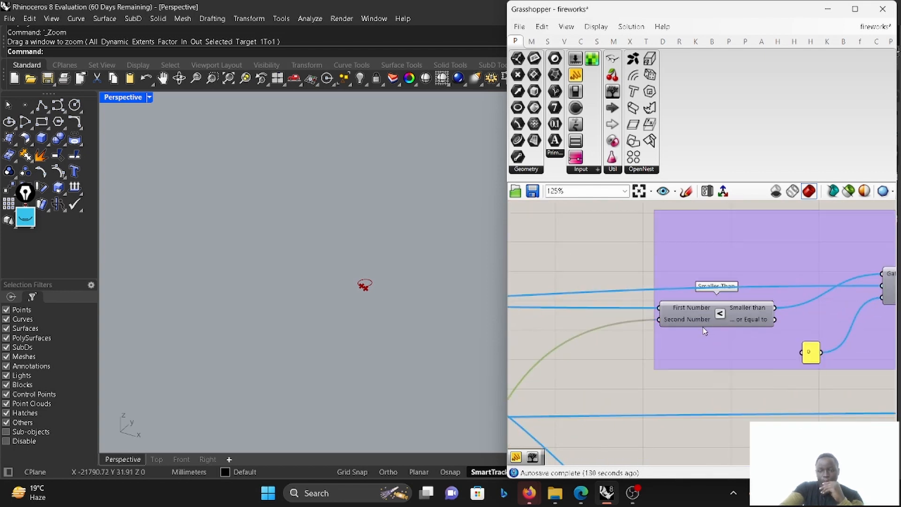
pyautogui.scroll(-4, 746, 331)
pyautogui.scroll(3, 762, 322)
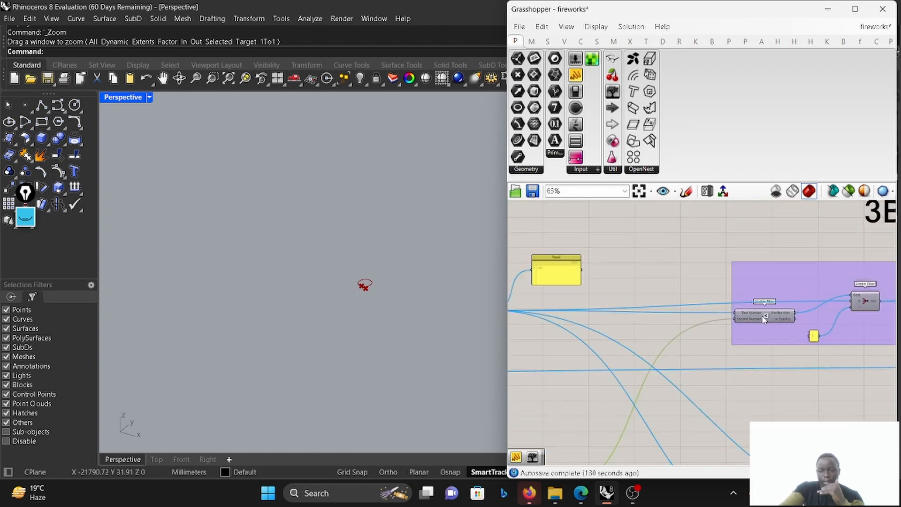
pyautogui.scroll(-2, 763, 319)
pyautogui.scroll(3, 554, 313)
pyautogui.scroll(2, 651, 291)
pyautogui.scroll(-2, 620, 269)
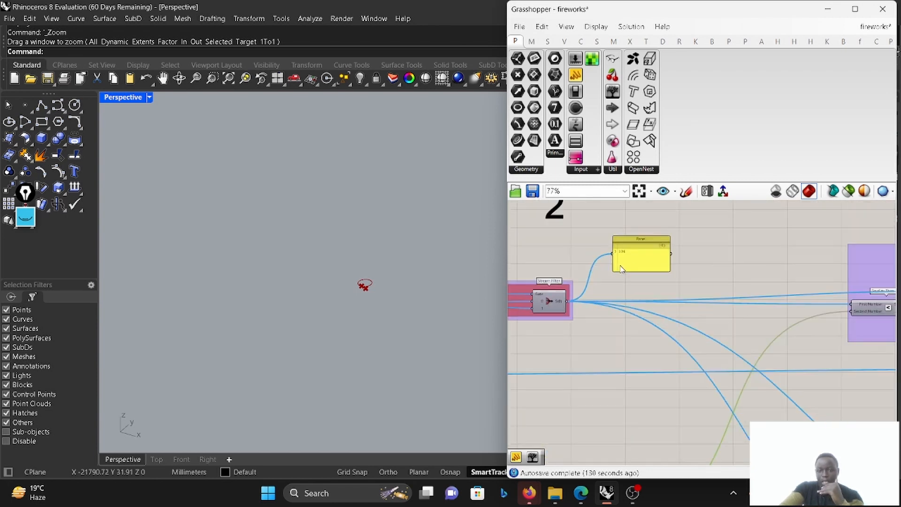
pyautogui.scroll(-2, 621, 269)
pyautogui.scroll(4, 848, 301)
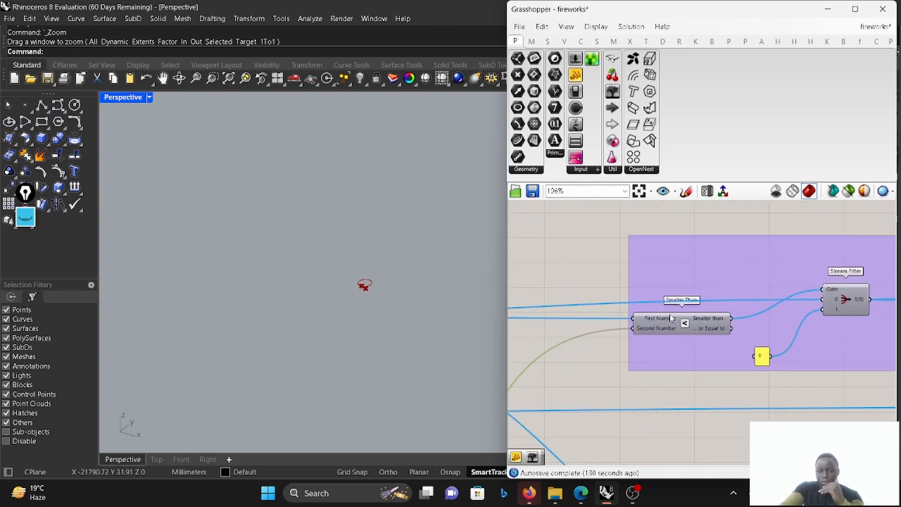
# - Add a Panel above group 3B and connect it to the Smaller than output of the Smaller Than component
pyautogui.click(575, 76)
pyautogui.click(739, 224)
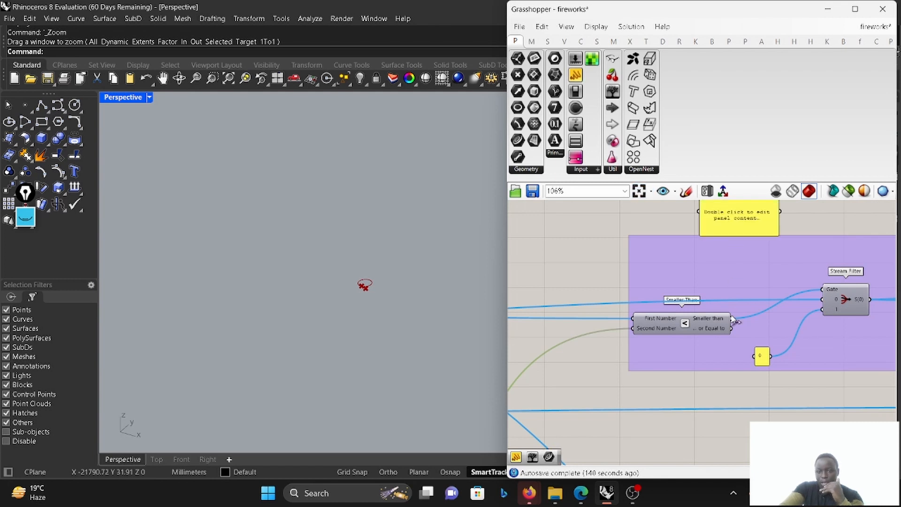
pyautogui.moveTo(732, 318); pyautogui.dragTo(704, 215)
pyautogui.scroll(-2, 741, 253)
pyautogui.scroll(1, 777, 299)
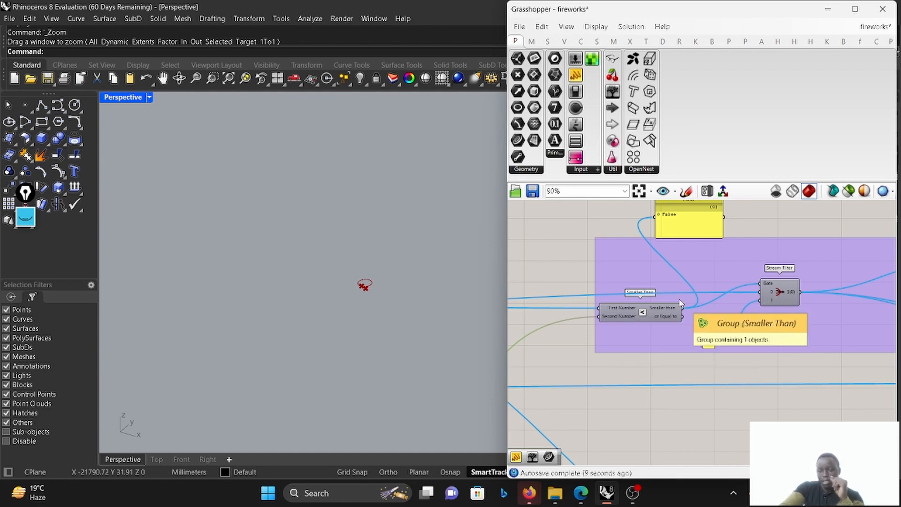
# - Reposition the new Panel above group 3B's Stream Filter and feed it from that Stream Filter's output
pyautogui.scroll(-2, 650, 306)
pyautogui.click(750, 263)
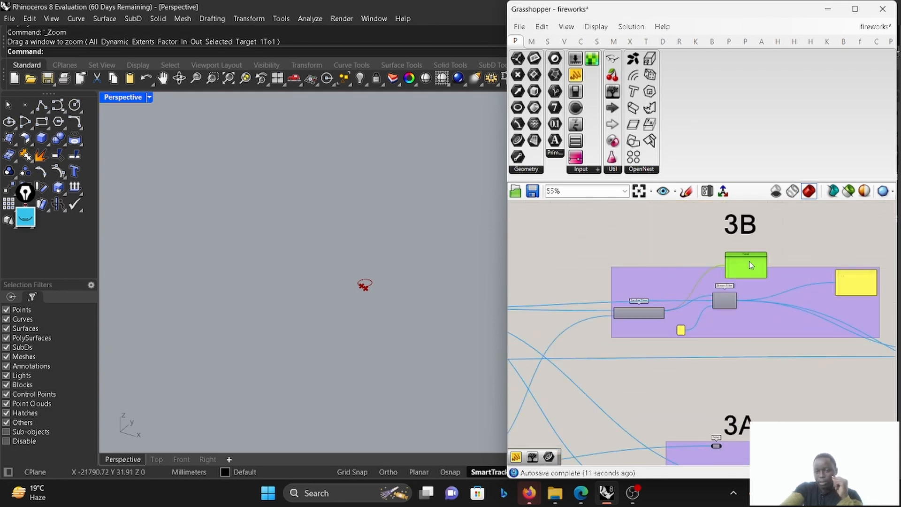
pyautogui.scroll(3, 738, 292)
pyautogui.moveTo(733, 250); pyautogui.dragTo(731, 245)
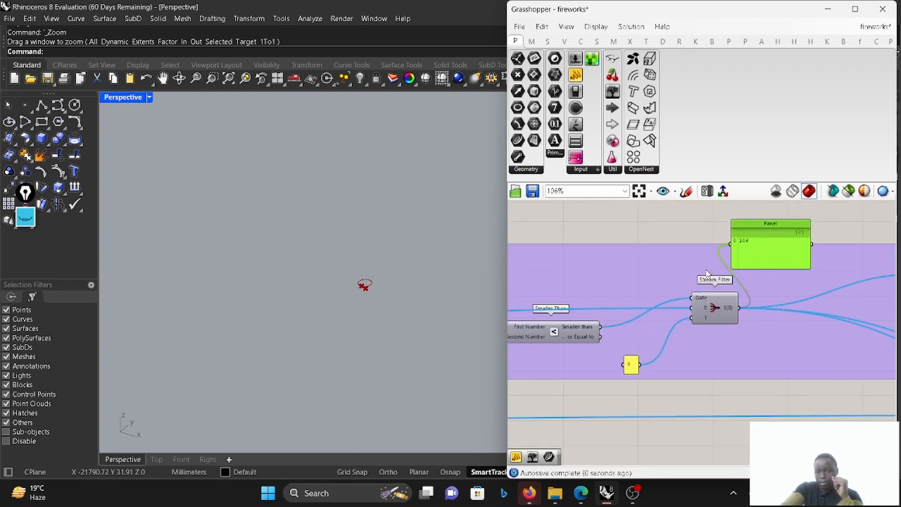
pyautogui.scroll(-1, 719, 276)
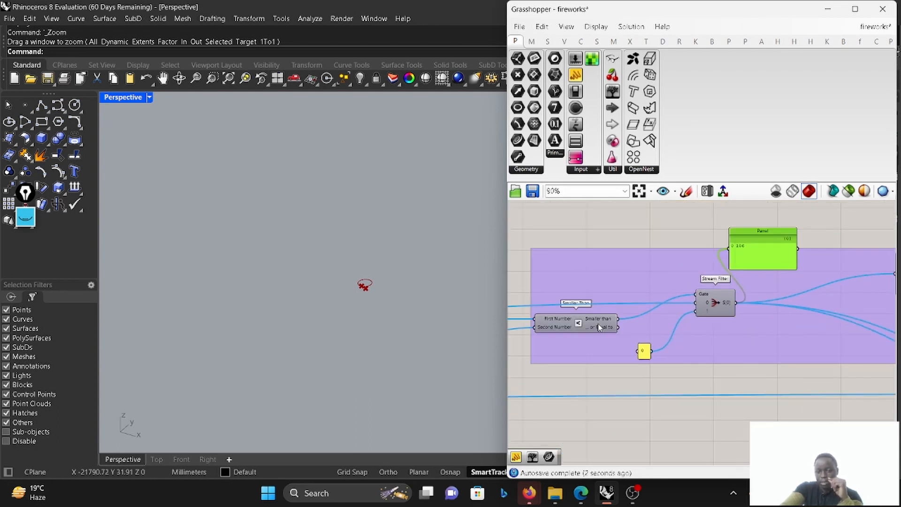
pyautogui.scroll(1, 599, 327)
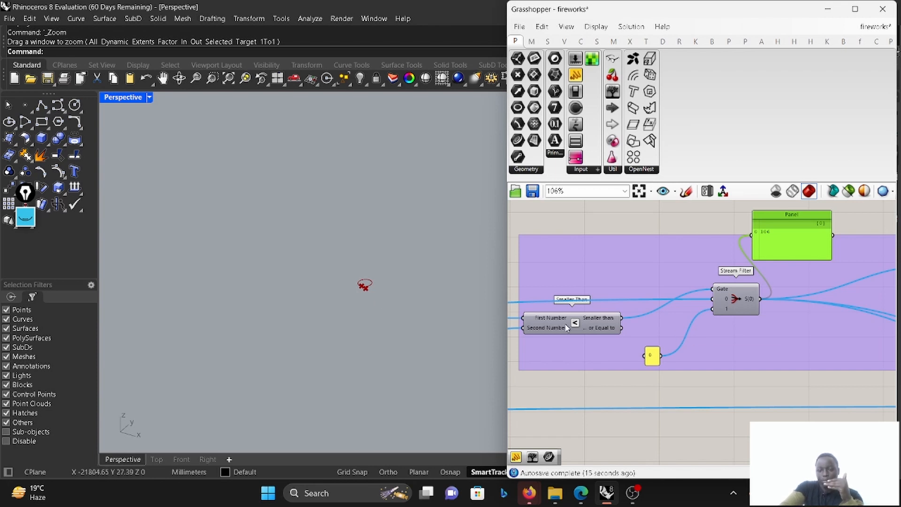
# - Trace group 3B from the Division component through Smaller Than to the Stream Filter's Gate input and output Panel
pyautogui.scroll(-5, 661, 336)
pyautogui.scroll(1, 717, 343)
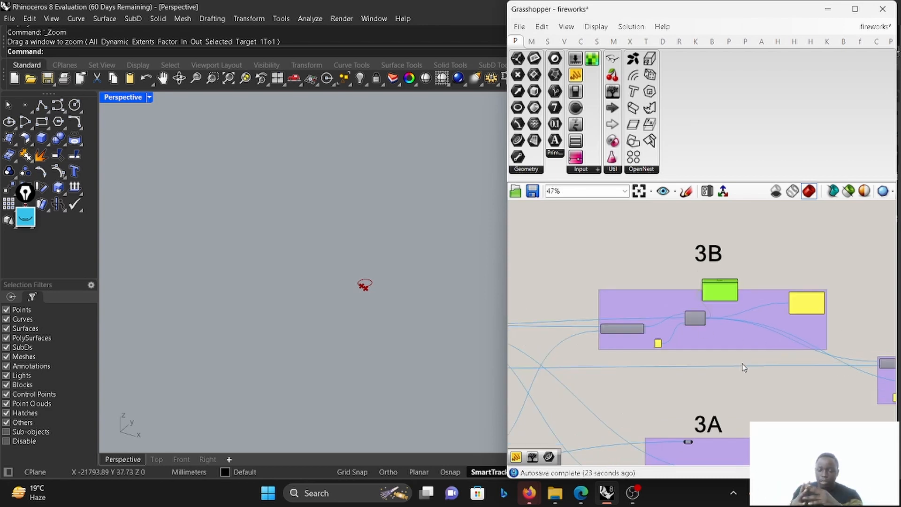
pyautogui.scroll(3, 688, 288)
pyautogui.scroll(1, 699, 320)
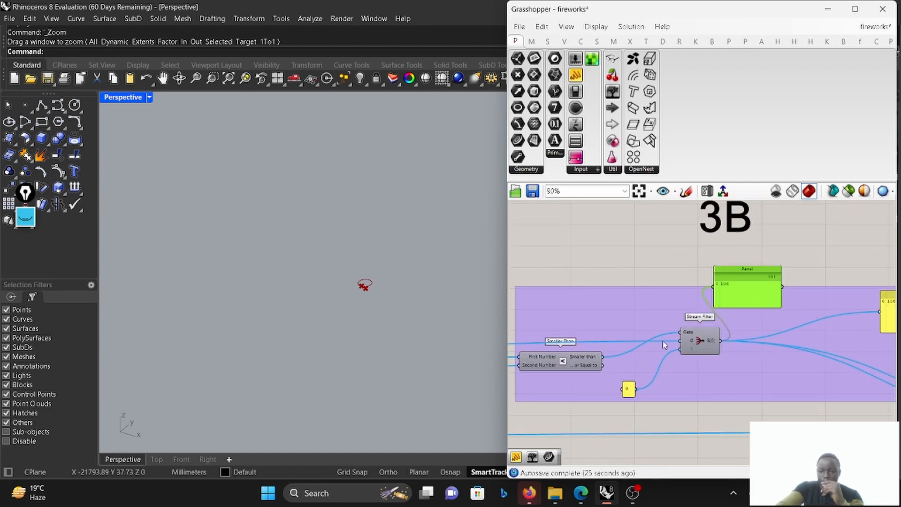
pyautogui.scroll(-7, 752, 332)
pyautogui.scroll(1, 616, 411)
pyautogui.click(592, 421)
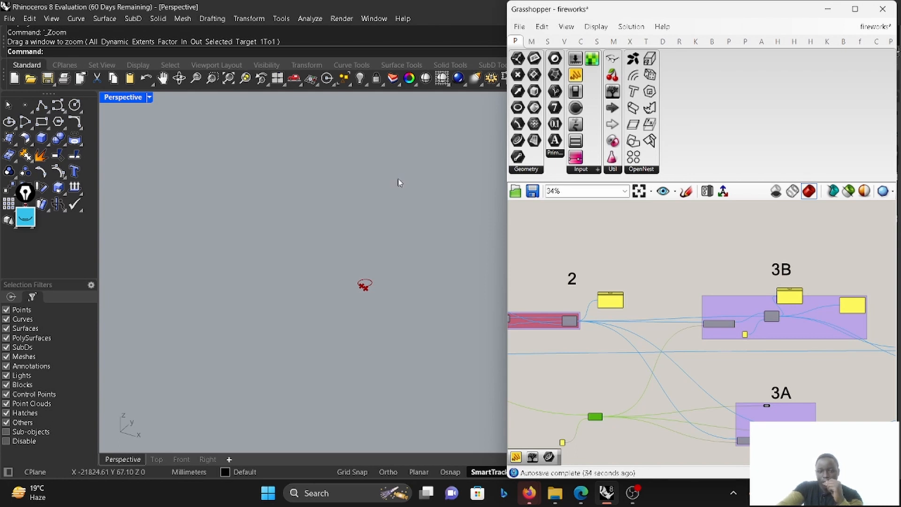
pyautogui.scroll(8, 819, 331)
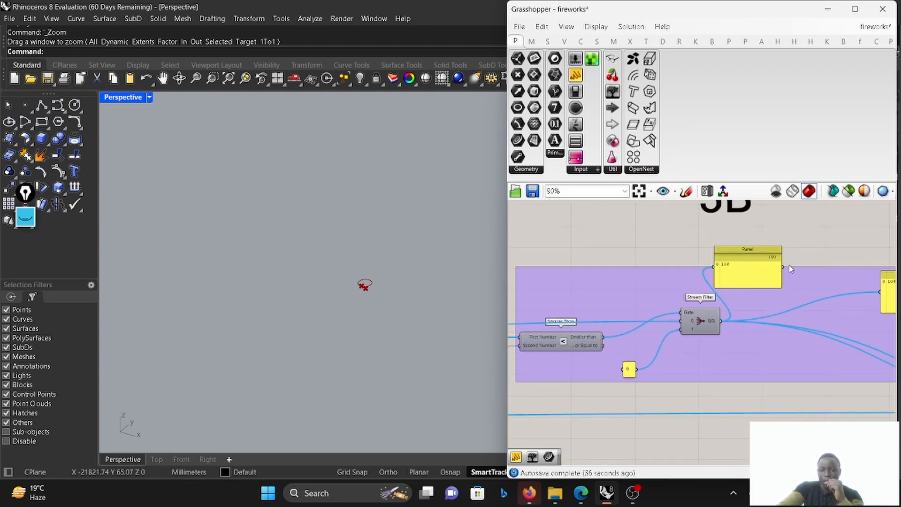
# - Move the Panel on group 3B's Stream Filter output to just above Mass Addition in the green group 1
pyautogui.scroll(-6, 768, 294)
pyautogui.moveTo(767, 290); pyautogui.dragTo(501, 256)
pyautogui.moveTo(620, 313); pyautogui.dragTo(709, 327, button='right')
pyautogui.scroll(-3, 709, 327)
pyautogui.scroll(3, 587, 308)
pyautogui.scroll(3, 722, 319)
pyautogui.scroll(-5, 762, 347)
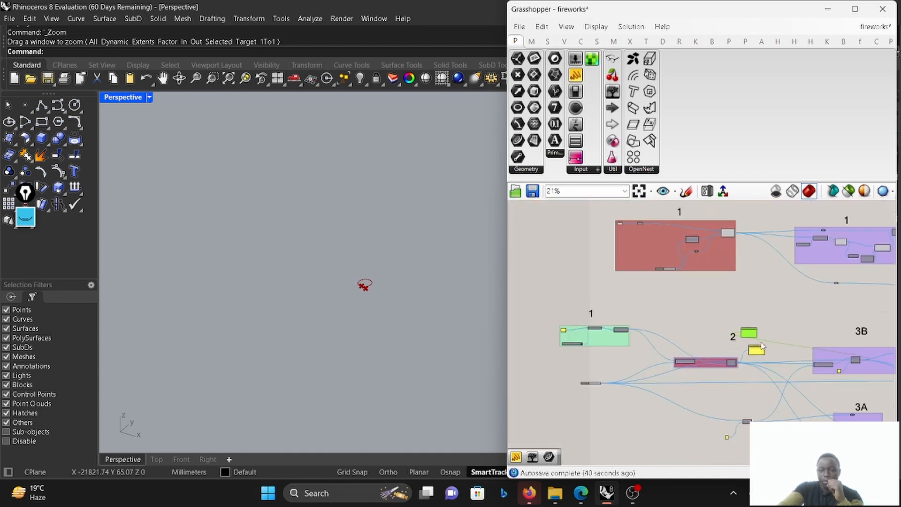
pyautogui.moveTo(746, 336); pyautogui.dragTo(639, 315)
# - Move group 3A's output Panel beside Mass Addition and compare its running value with the 3B Panel above it
pyautogui.scroll(-4, 640, 318)
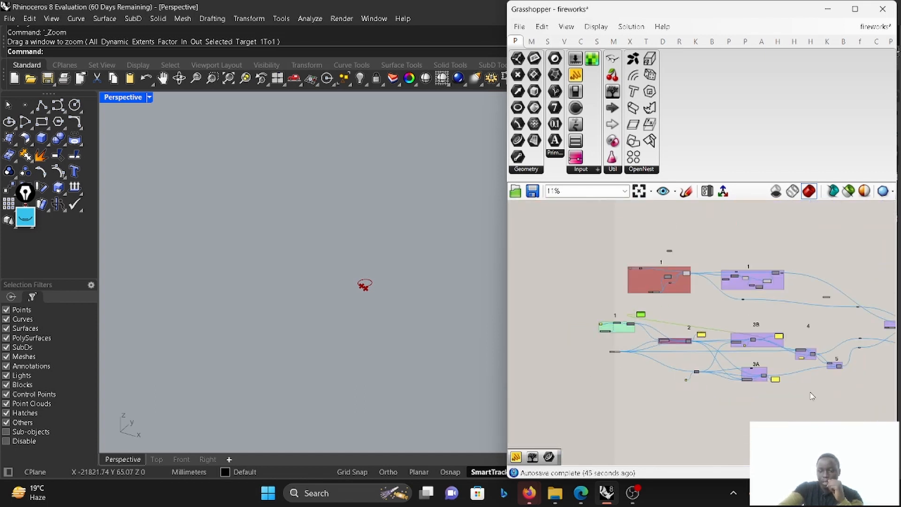
pyautogui.moveTo(775, 384); pyautogui.dragTo(643, 327)
pyautogui.scroll(10, 641, 321)
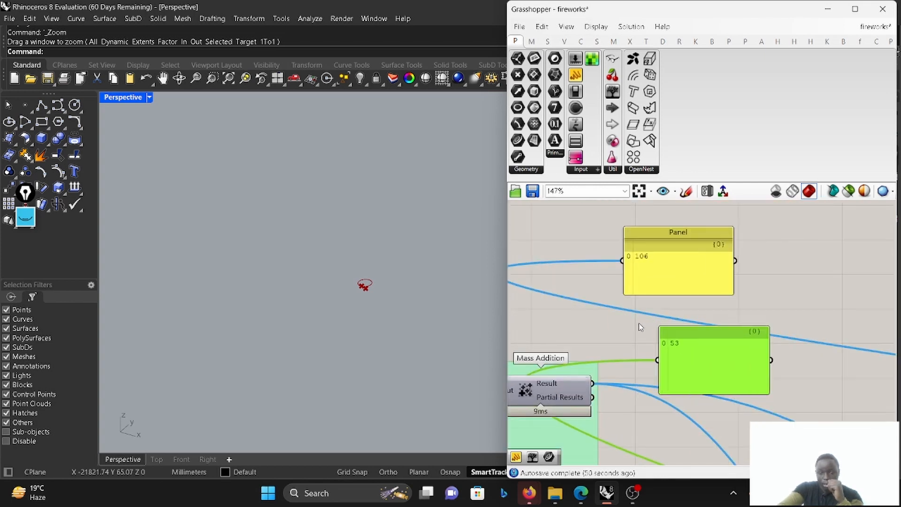
pyautogui.scroll(-2, 693, 300)
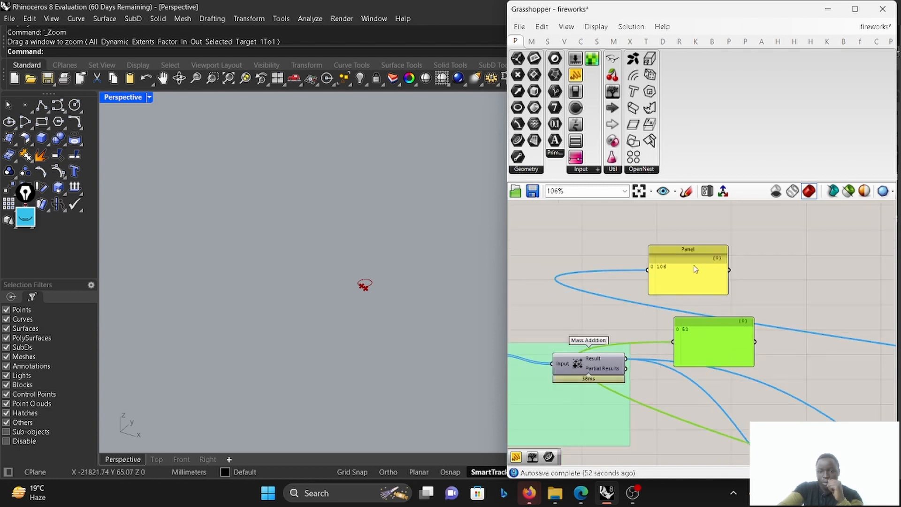
pyautogui.scroll(-2, 673, 282)
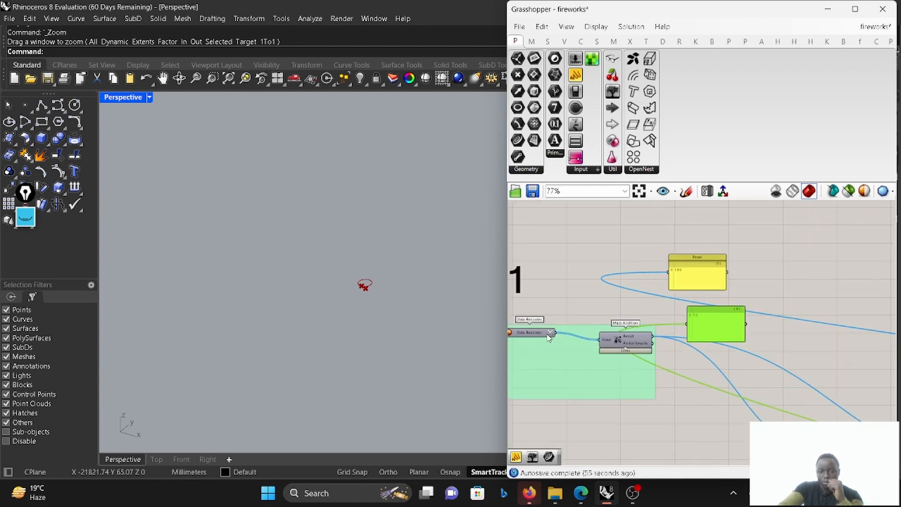
pyautogui.scroll(3, 676, 310)
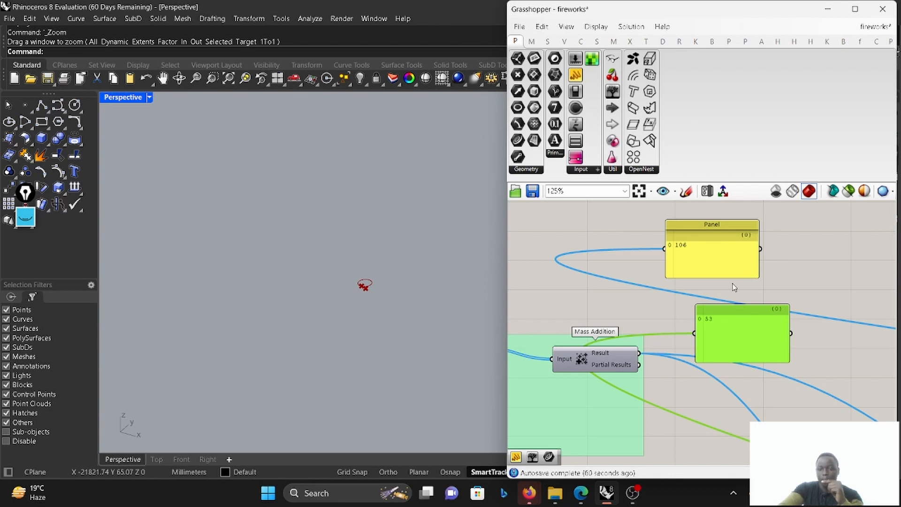
# - Delete both comparison Panels beside Mass Addition, the one from group 3A and the one from group 3B
pyautogui.press('Delete')
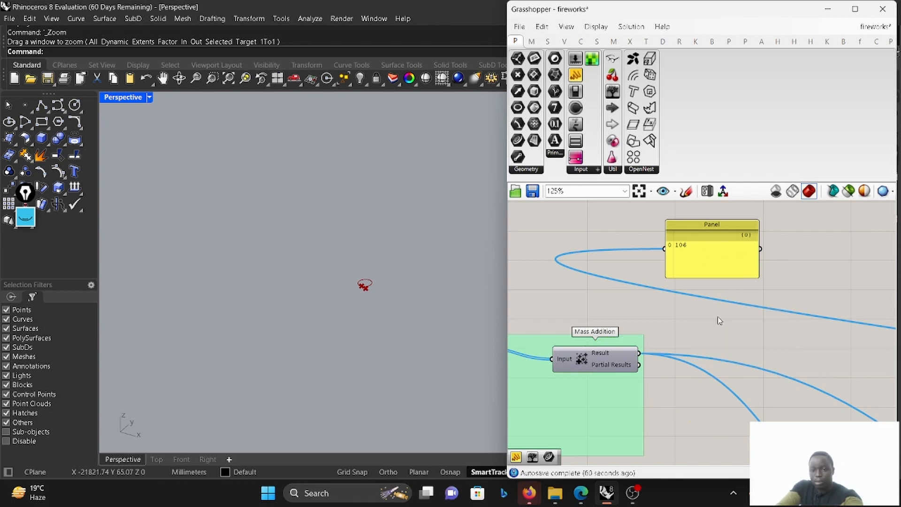
pyautogui.click(707, 253)
pyautogui.press('Delete')
pyautogui.scroll(-9, 642, 307)
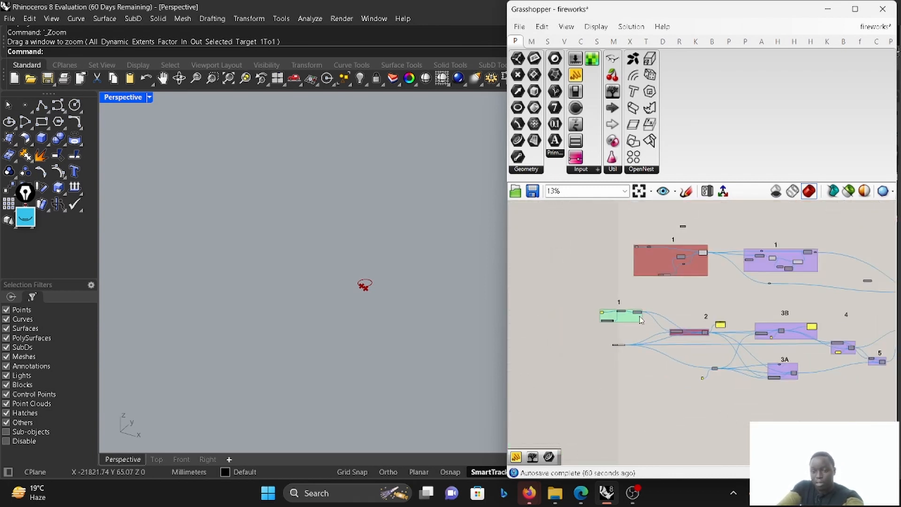
# - Lower the Smaller Than component within group 3B and trace its inputs from group 2's Stream Filter and Division
pyautogui.scroll(5, 768, 344)
pyautogui.click(733, 334)
pyautogui.scroll(-3, 769, 307)
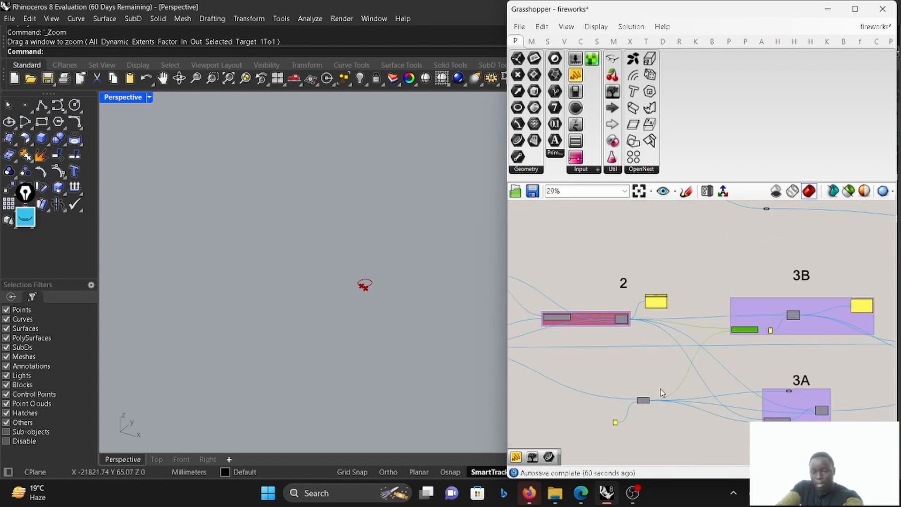
pyautogui.scroll(7, 746, 327)
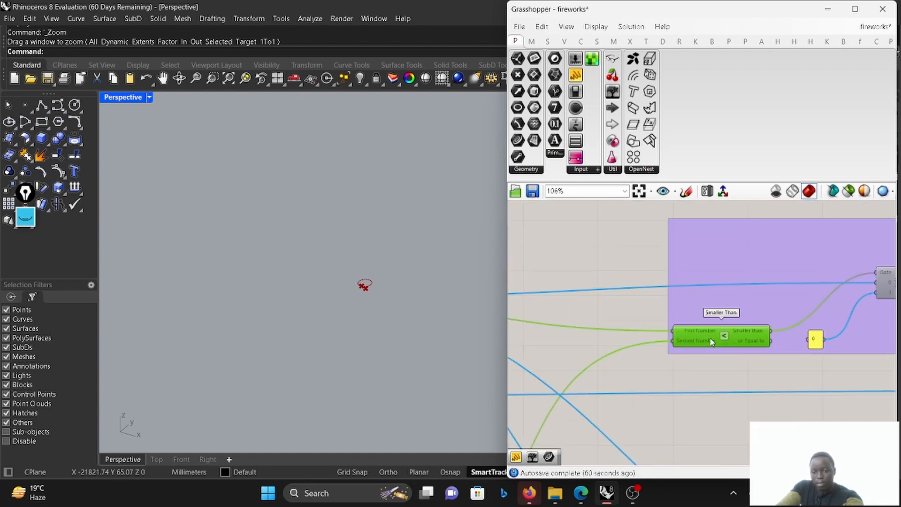
pyautogui.scroll(-3, 739, 325)
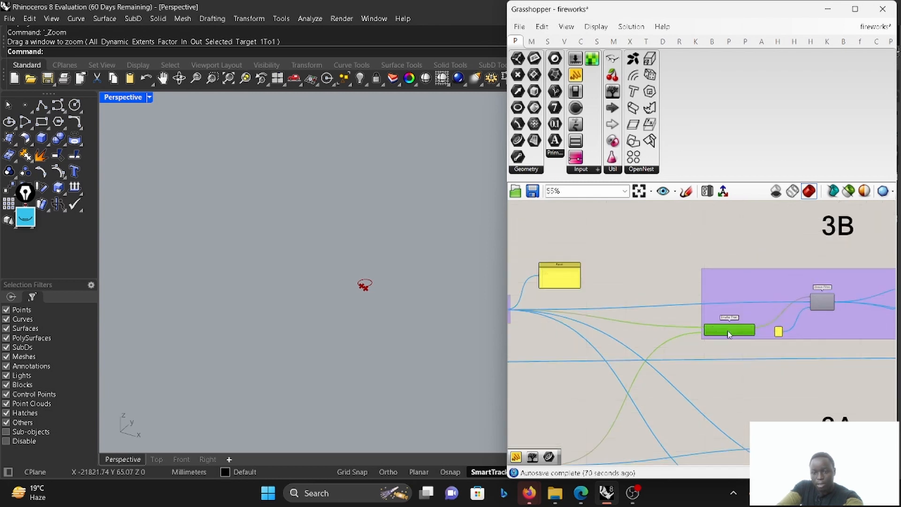
pyautogui.scroll(2, 747, 288)
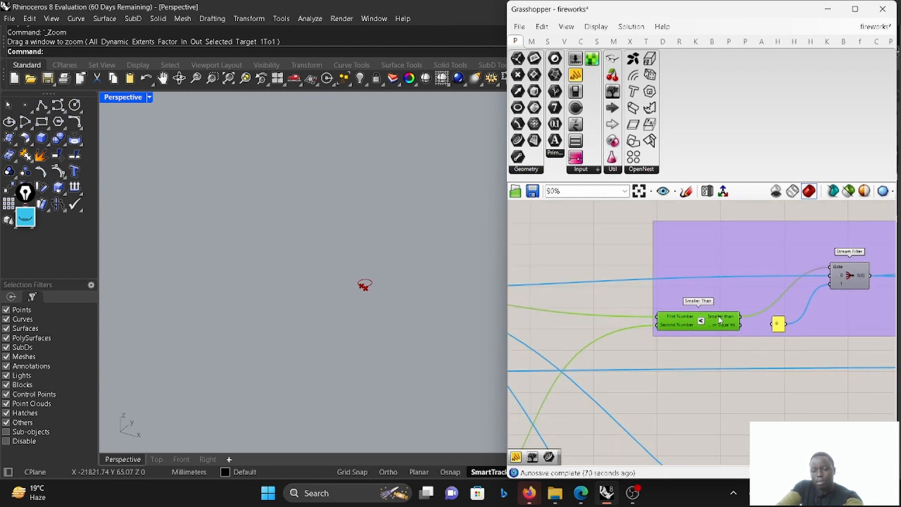
pyautogui.scroll(-3, 719, 319)
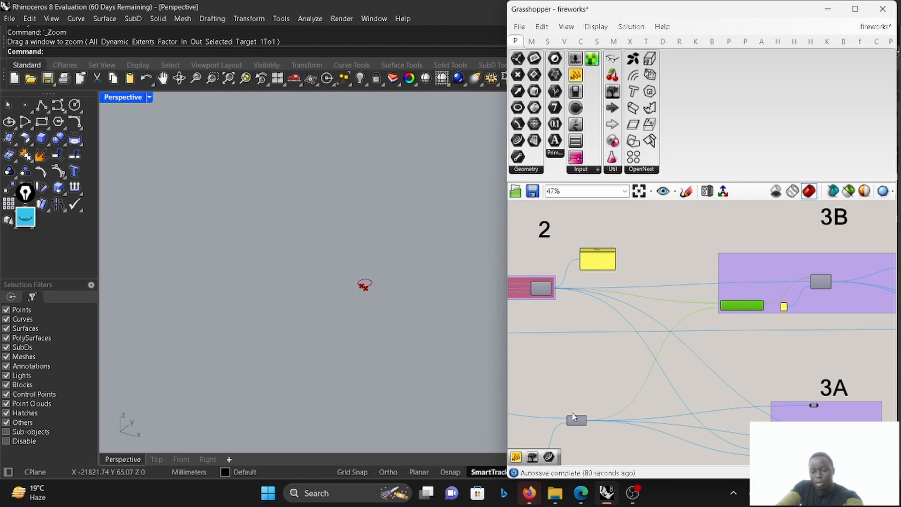
pyautogui.scroll(3, 824, 288)
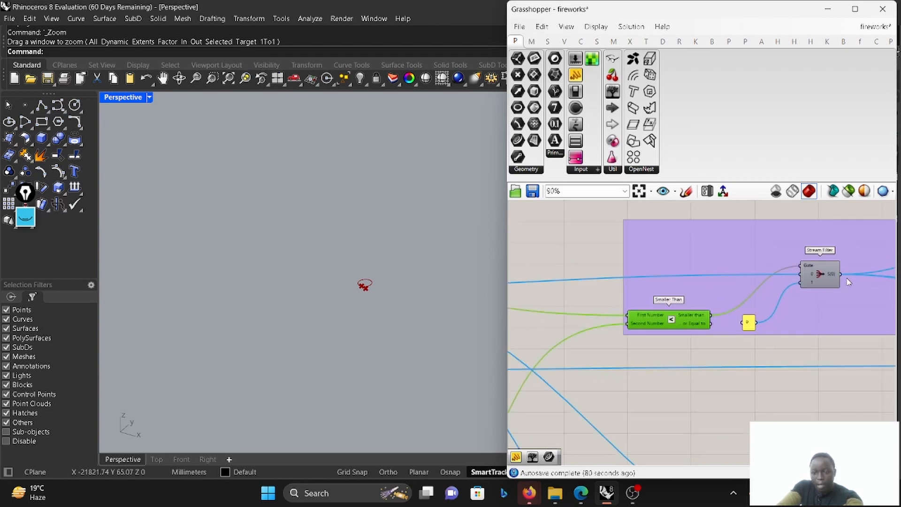
# - Trace group 3B's Stream Filter output to its Panel and compare it with the Panel on group 2's Stream Filter
pyautogui.scroll(-4, 751, 286)
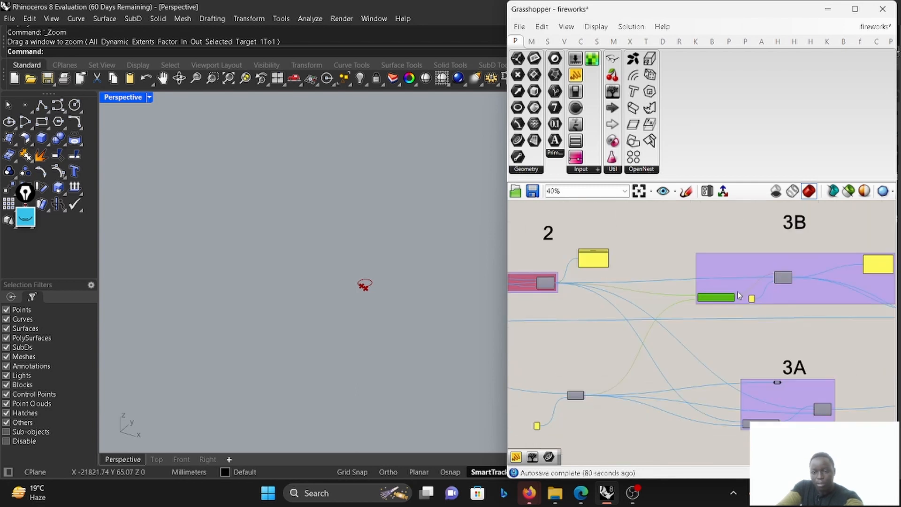
pyautogui.scroll(6, 863, 276)
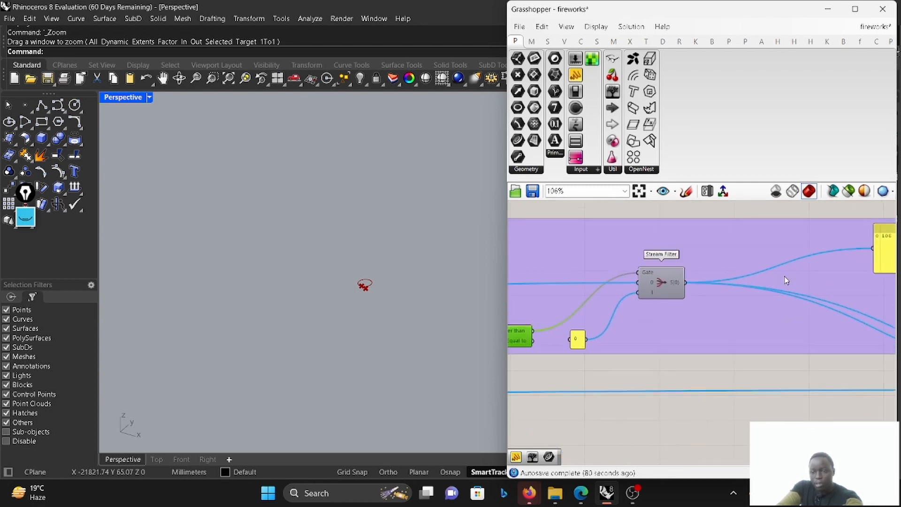
pyautogui.moveTo(784, 279); pyautogui.dragTo(700, 280, button='right')
pyautogui.scroll(-4, 699, 280)
pyautogui.scroll(3, 788, 273)
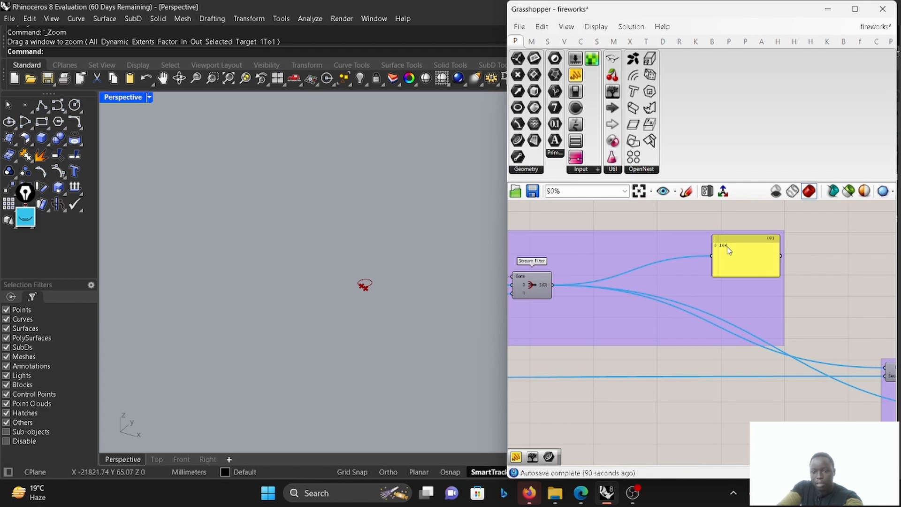
pyautogui.scroll(-5, 726, 256)
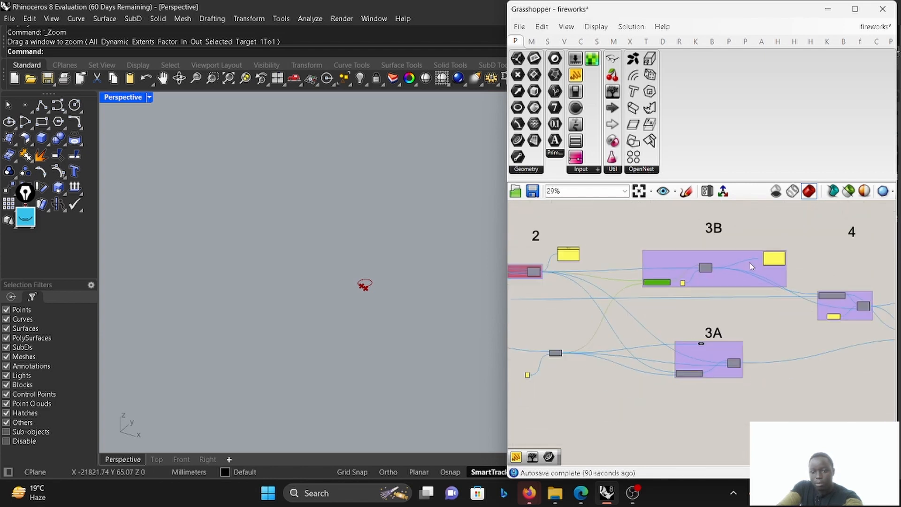
pyautogui.scroll(4, 580, 266)
pyautogui.scroll(-5, 582, 253)
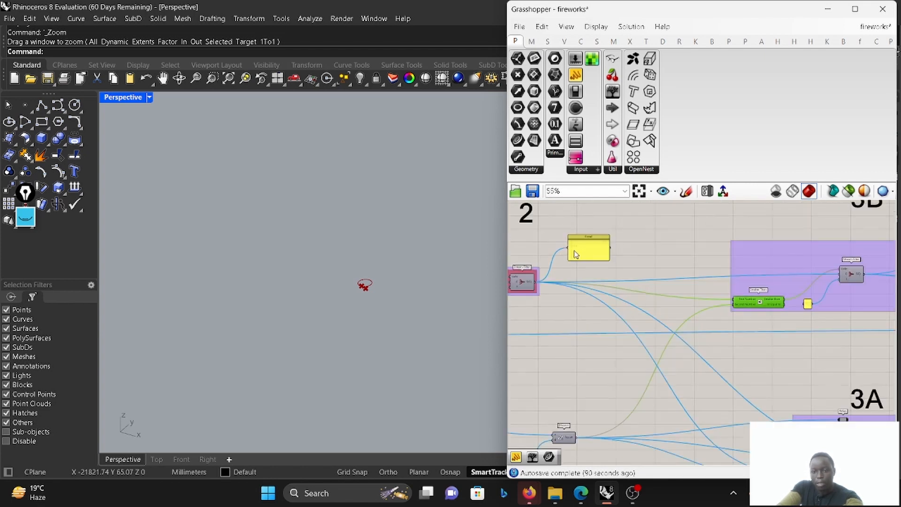
# - Shift group 4 slightly downward on the canvas
pyautogui.moveTo(778, 237); pyautogui.dragTo(681, 374)
pyautogui.scroll(1, 851, 368)
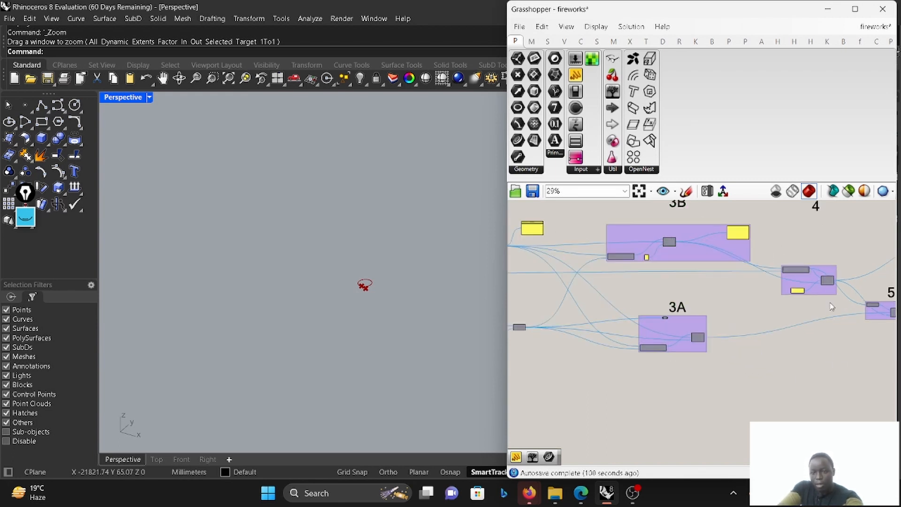
pyautogui.moveTo(821, 293); pyautogui.dragTo(817, 302)
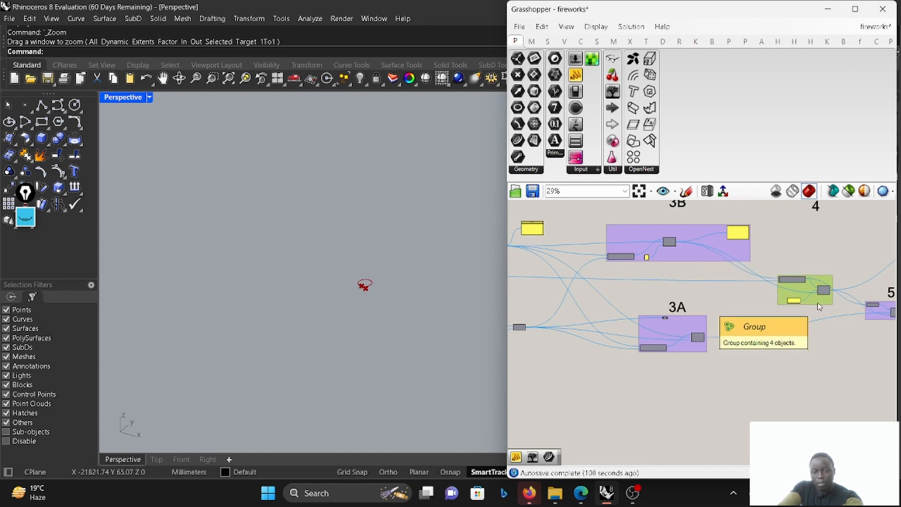
# - Examine group 4's Smaller Than and Stream Filter, tracing their inputs from group 3B's Stream Filter, the component below group 1 and the 0 Panel
pyautogui.scroll(-1, 818, 306)
pyautogui.scroll(8, 826, 314)
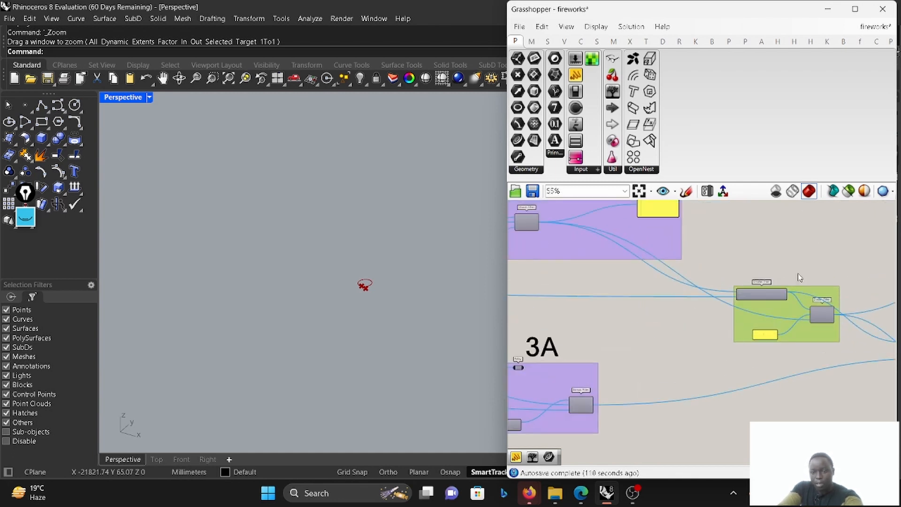
pyautogui.scroll(1, 841, 331)
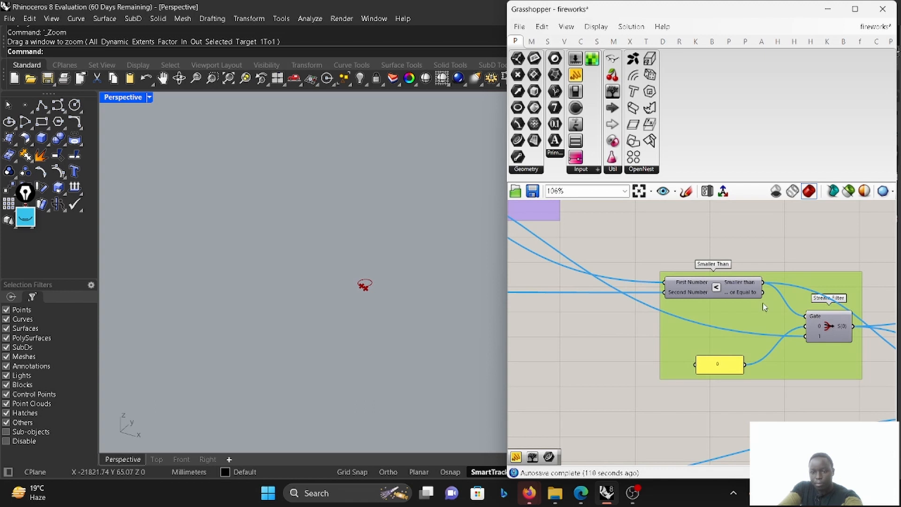
pyautogui.scroll(-8, 780, 299)
pyautogui.scroll(5, 762, 299)
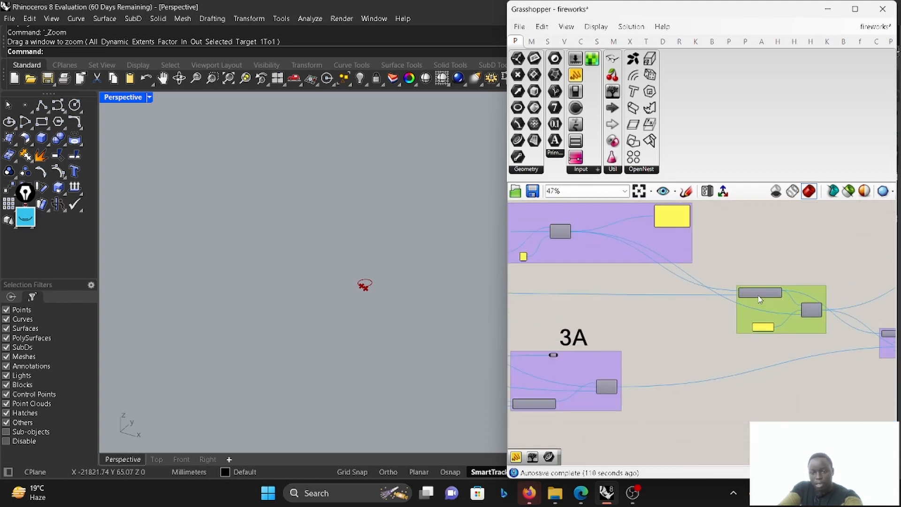
pyautogui.scroll(1, 731, 295)
pyautogui.scroll(-4, 649, 262)
pyautogui.scroll(3, 563, 229)
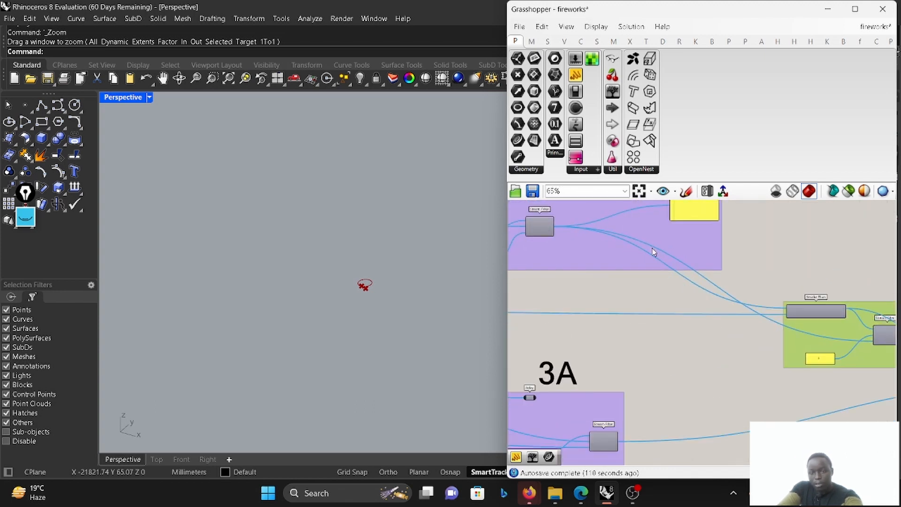
pyautogui.scroll(-3, 662, 250)
pyautogui.click(680, 224)
pyautogui.scroll(4, 679, 244)
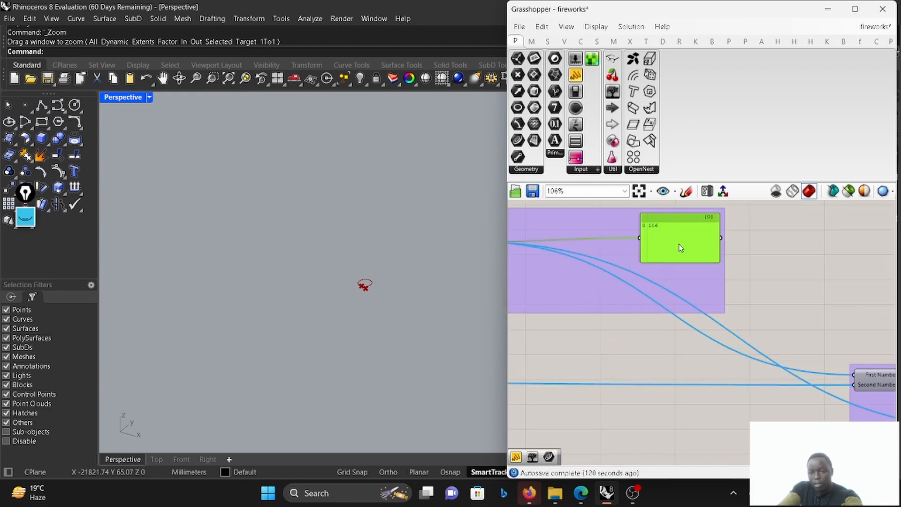
pyautogui.scroll(-2, 704, 291)
pyautogui.scroll(3, 717, 314)
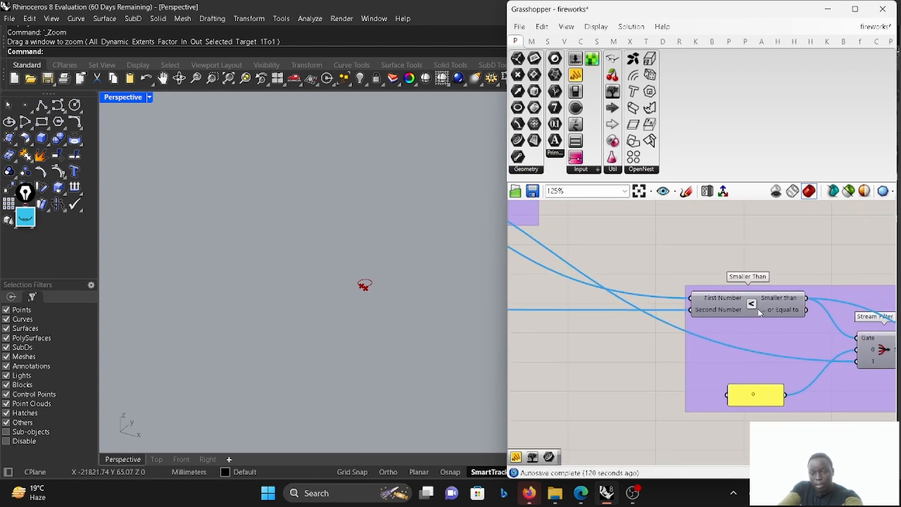
pyautogui.scroll(-8, 759, 312)
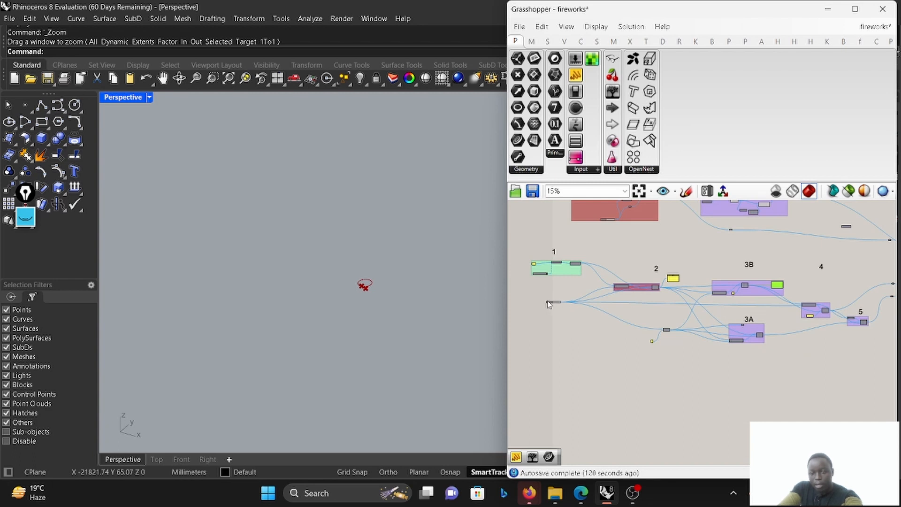
pyautogui.scroll(7, 789, 300)
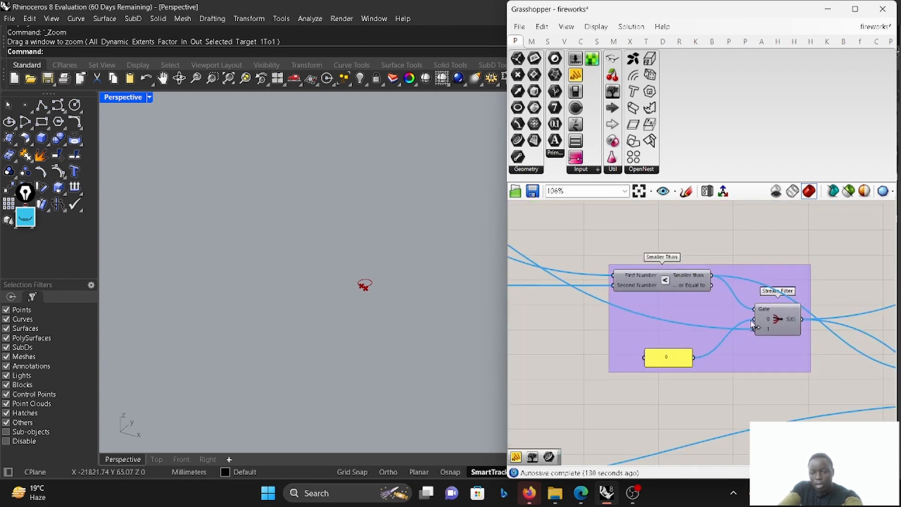
# - Add a Panel beside group 4's Stream Filter and connect it to the filter's output
pyautogui.click(575, 75)
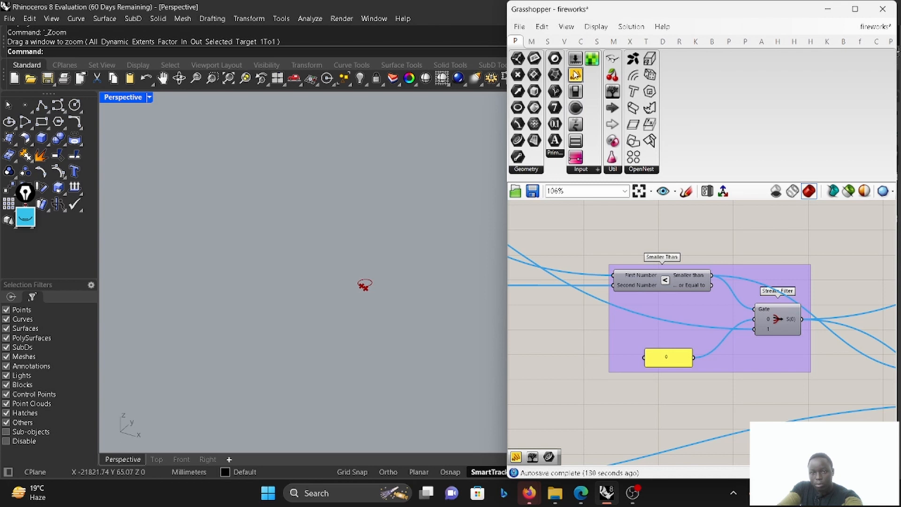
pyautogui.click(848, 279)
pyautogui.moveTo(812, 291); pyautogui.dragTo(813, 289)
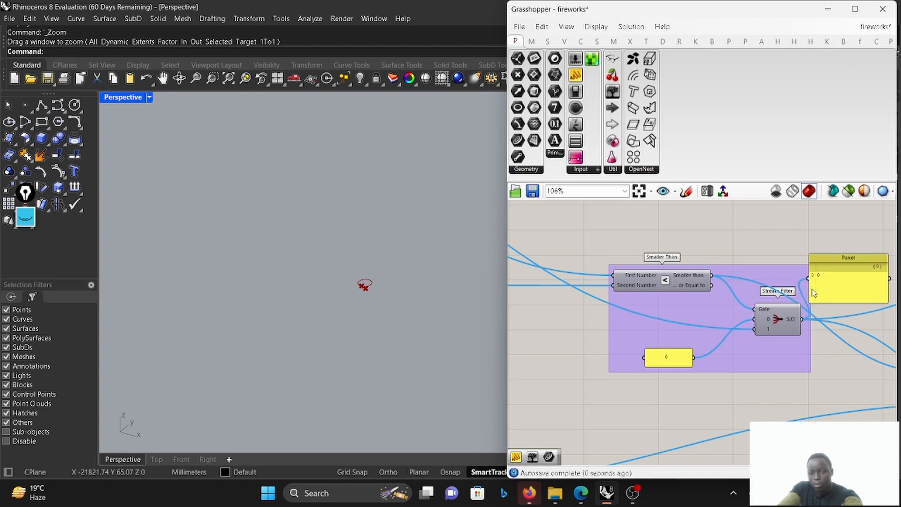
# - Move group 4's output Panel above the group and connect it to the Smaller Than component's first output instead
pyautogui.scroll(-4, 812, 291)
pyautogui.scroll(5, 728, 289)
pyautogui.scroll(-5, 702, 285)
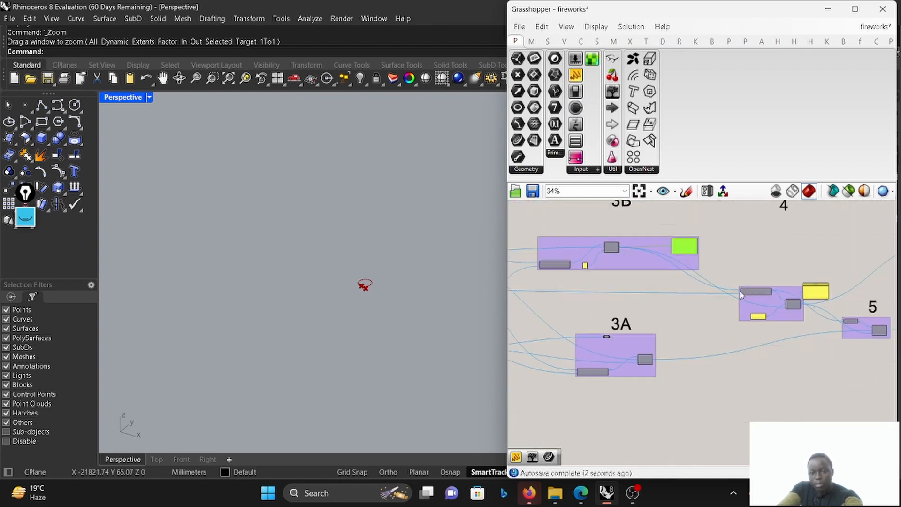
pyautogui.scroll(3, 687, 234)
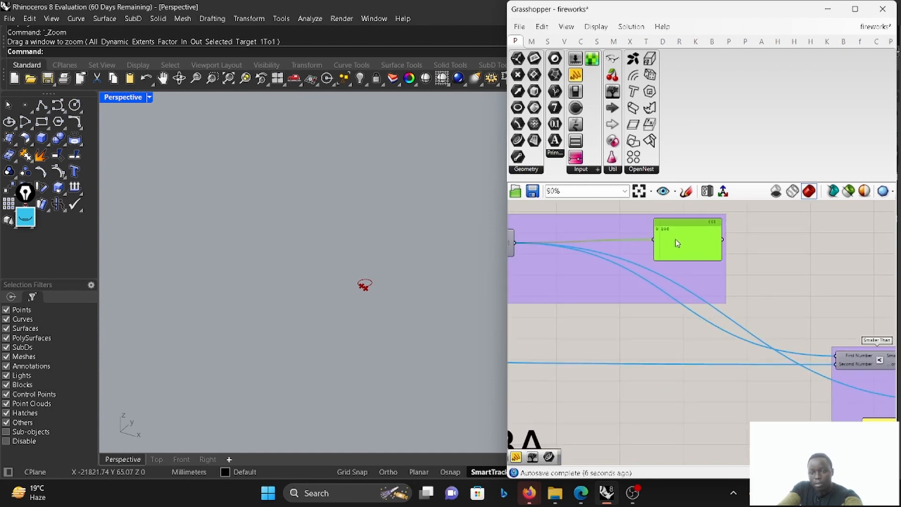
pyautogui.scroll(-6, 813, 282)
pyautogui.scroll(-2, 559, 298)
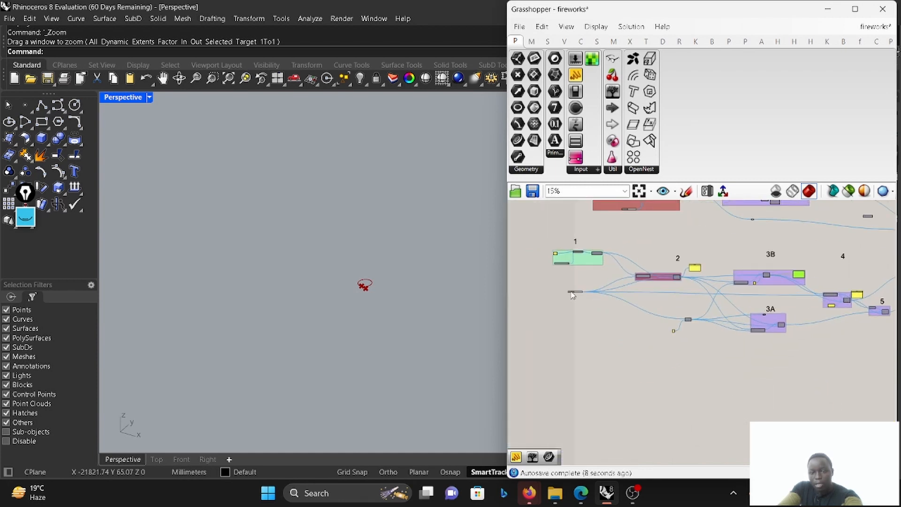
pyautogui.scroll(8, 871, 310)
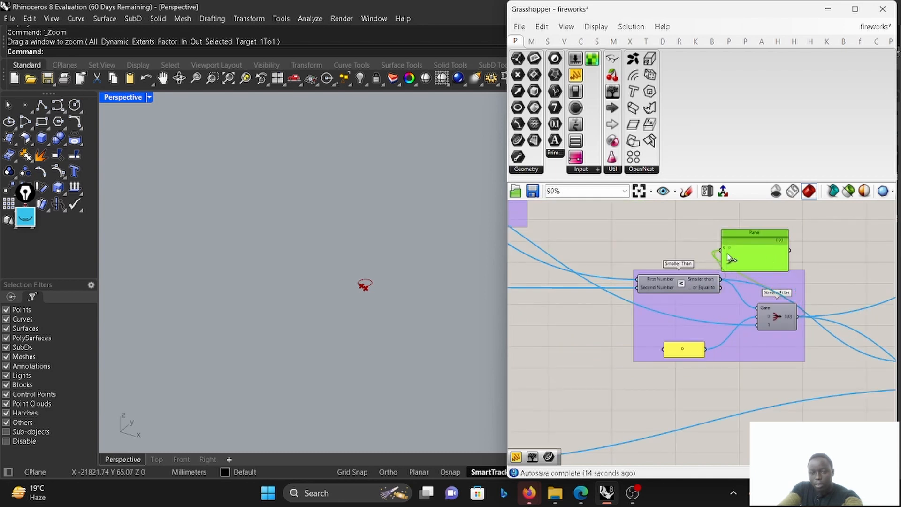
pyautogui.moveTo(727, 253); pyautogui.dragTo(728, 256)
pyautogui.scroll(2, 750, 262)
pyautogui.scroll(-4, 753, 265)
pyautogui.scroll(3, 713, 277)
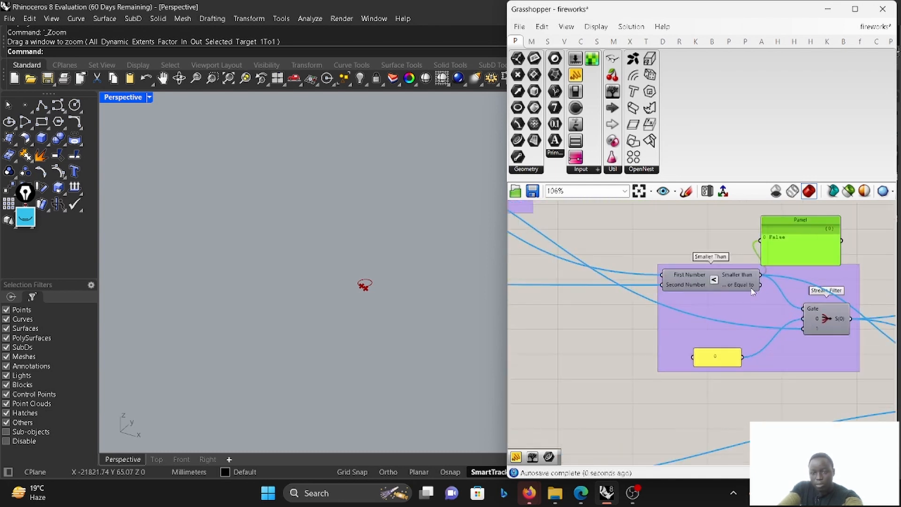
pyautogui.scroll(1, 711, 278)
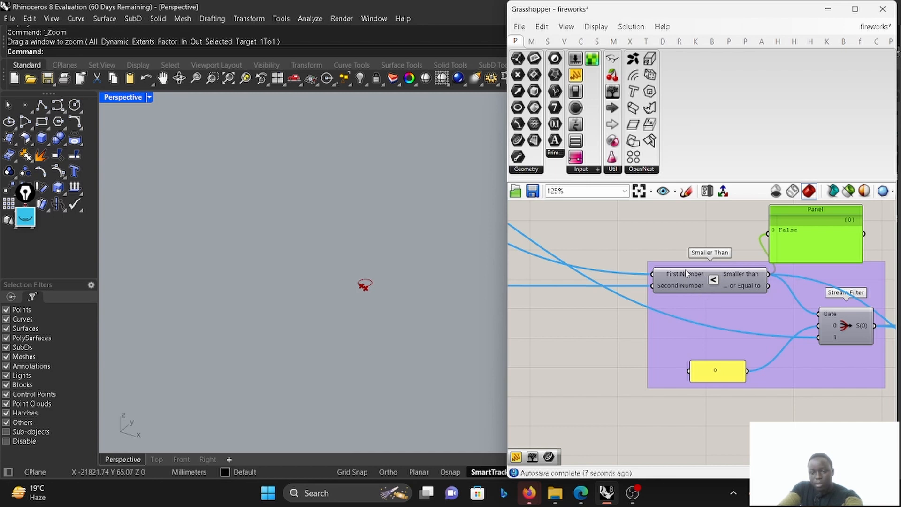
# - Reconnect the Panel to group 4's Stream Filter output and place it just outside the group beside that component
pyautogui.scroll(-10, 725, 265)
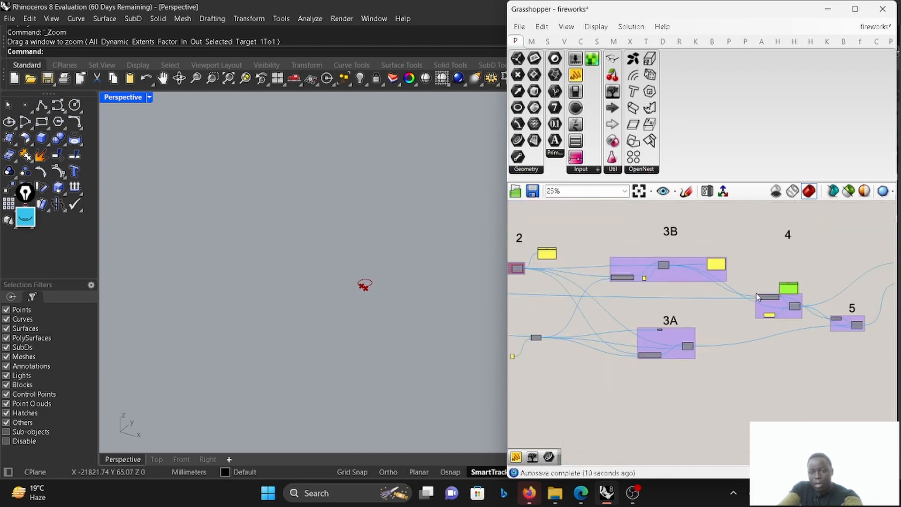
pyautogui.scroll(10, 723, 270)
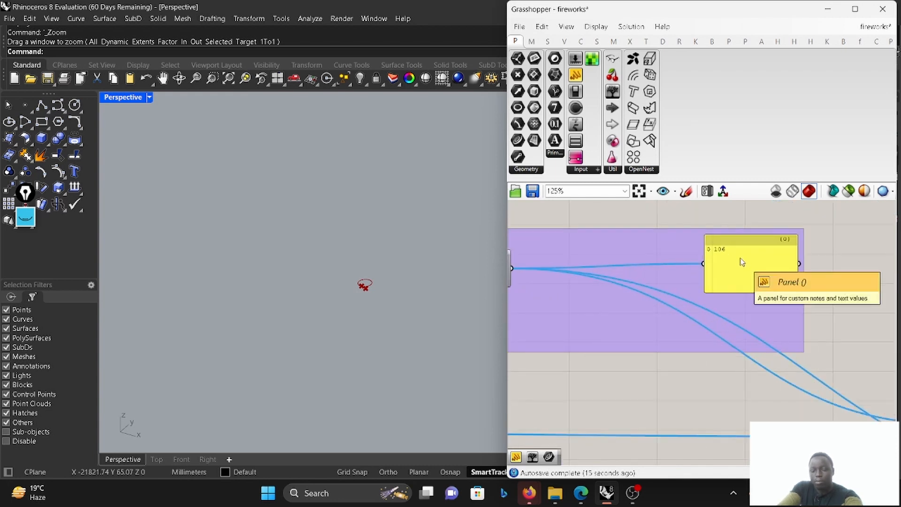
pyautogui.scroll(-5, 745, 277)
pyautogui.scroll(-3, 721, 282)
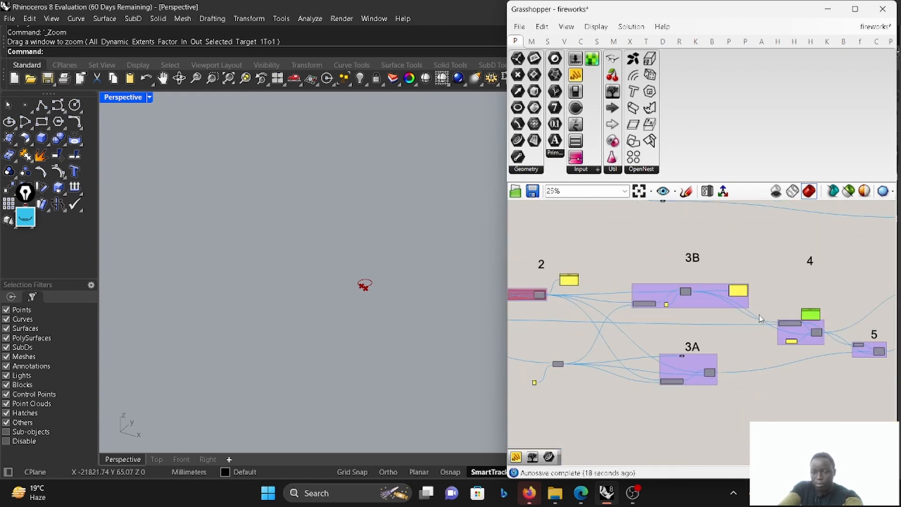
pyautogui.scroll(6, 845, 332)
pyautogui.moveTo(697, 282); pyautogui.dragTo(763, 295)
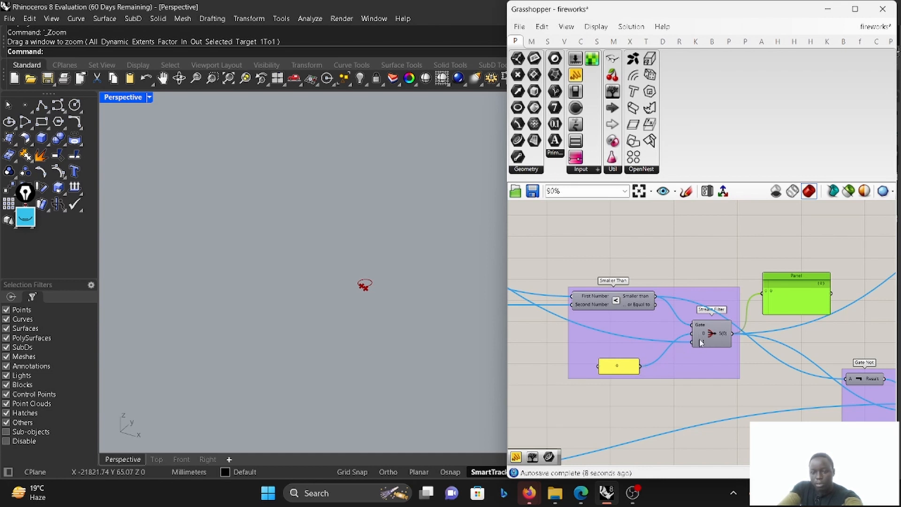
# - Move group 4's output Panel above the Data Recorder in group 1, and destroy the recorded data twice to restart the count
pyautogui.scroll(-5, 741, 337)
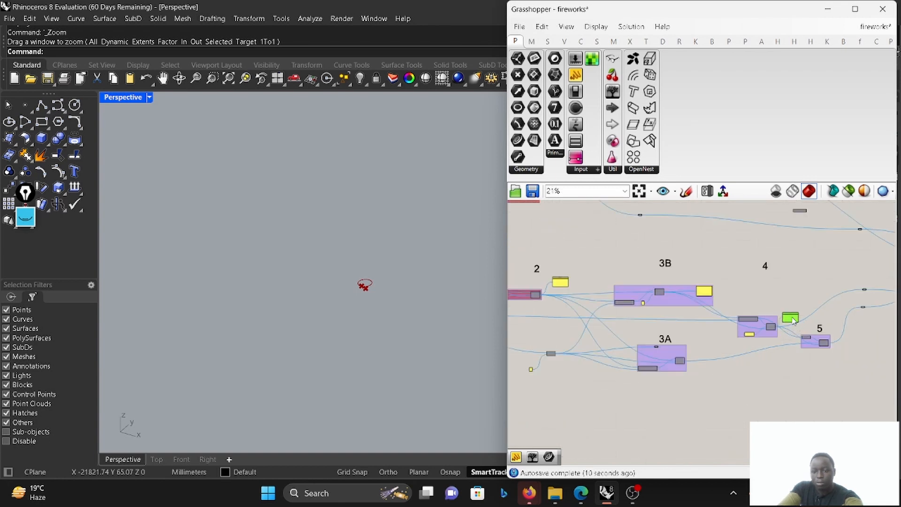
pyautogui.moveTo(792, 317); pyautogui.dragTo(568, 238)
pyautogui.moveTo(720, 291); pyautogui.dragTo(745, 296, button='right')
pyautogui.scroll(-3, 751, 296)
pyautogui.scroll(2, 595, 263)
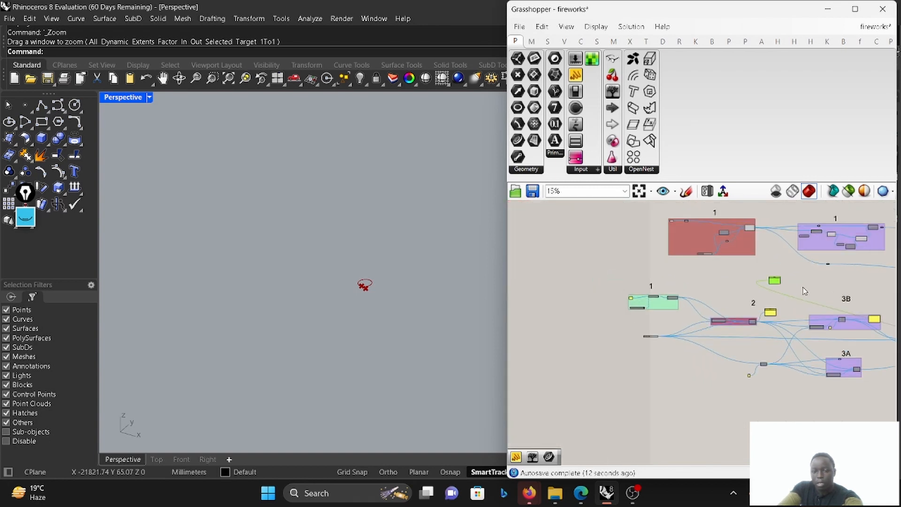
pyautogui.scroll(8, 666, 300)
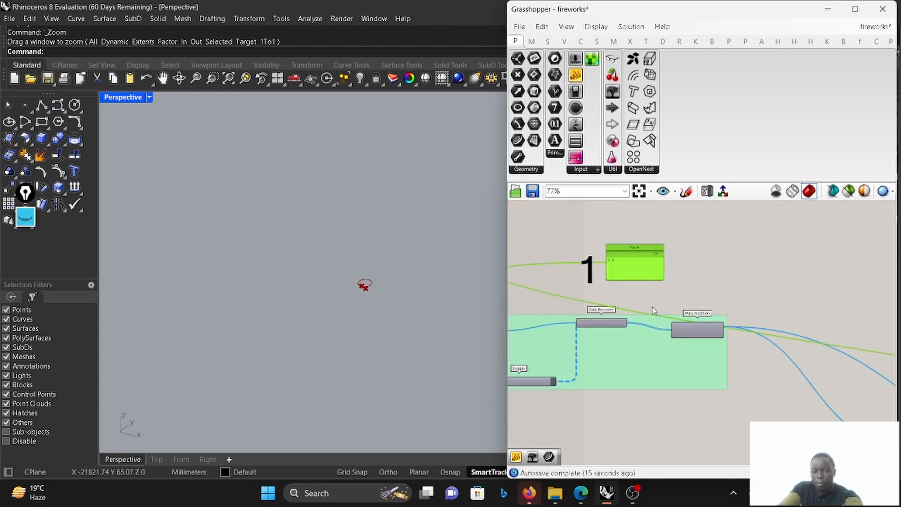
pyautogui.click(609, 330)
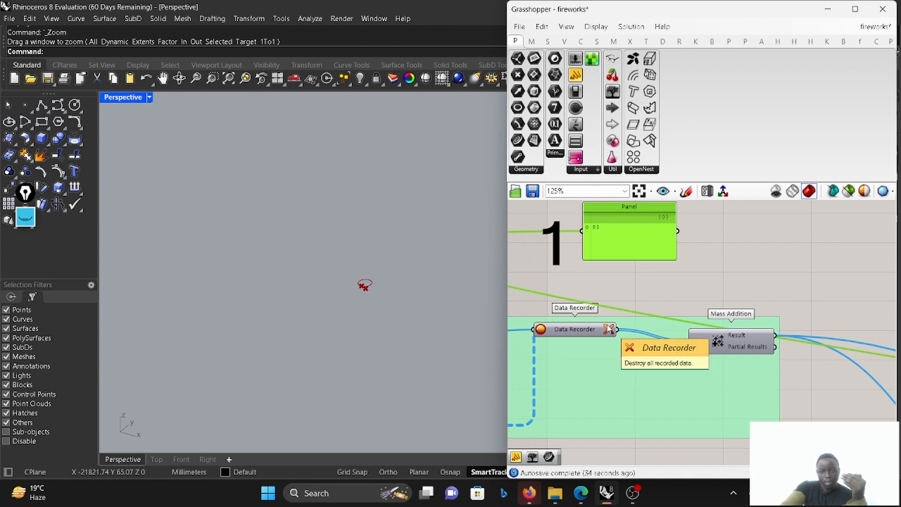
pyautogui.click(609, 329)
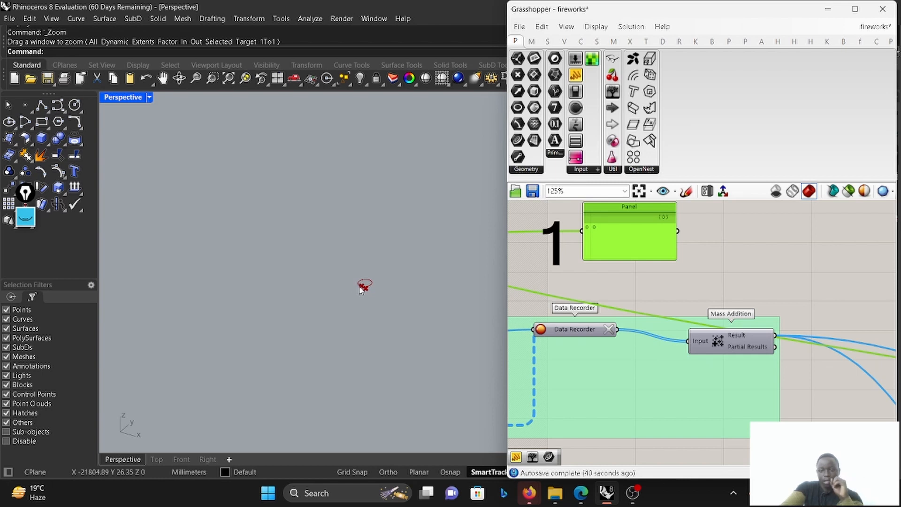
# - Move the output Panel from group 1 back beside group 4's Stream Filter
pyautogui.scroll(-8, 556, 323)
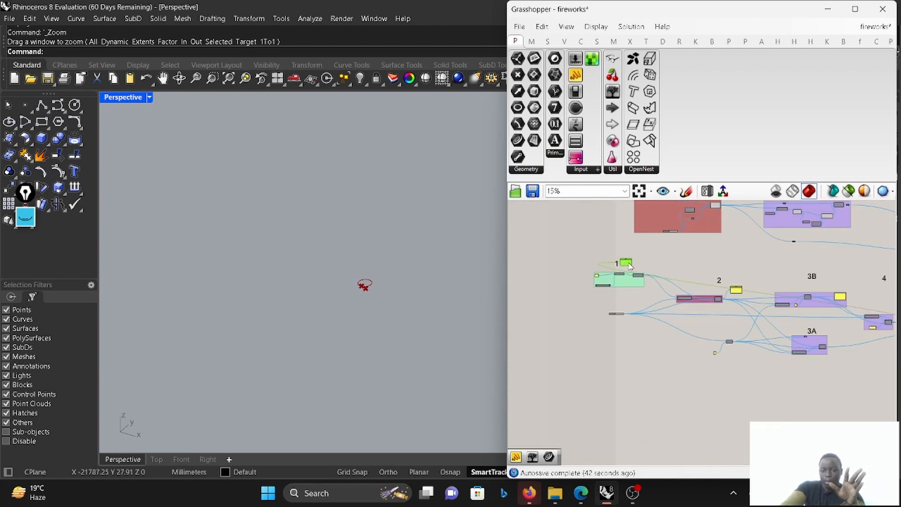
pyautogui.moveTo(629, 263); pyautogui.dragTo(884, 314)
pyautogui.scroll(-2, 833, 312)
pyautogui.moveTo(833, 312); pyautogui.dragTo(725, 310, button='right')
pyautogui.scroll(5, 746, 306)
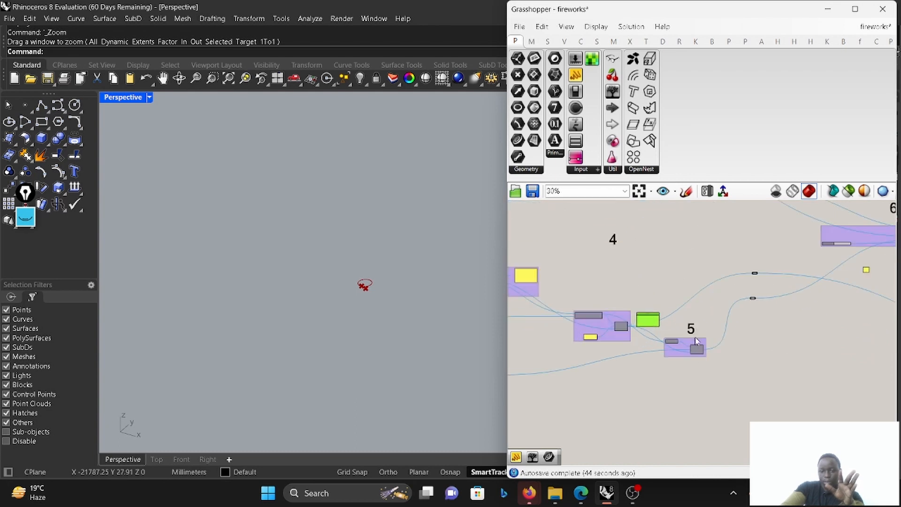
# - Lower group 5, with its Gate Not and Stream Filter, further away from its number label
pyautogui.scroll(2, 696, 341)
pyautogui.click(684, 353)
pyautogui.scroll(4, 704, 359)
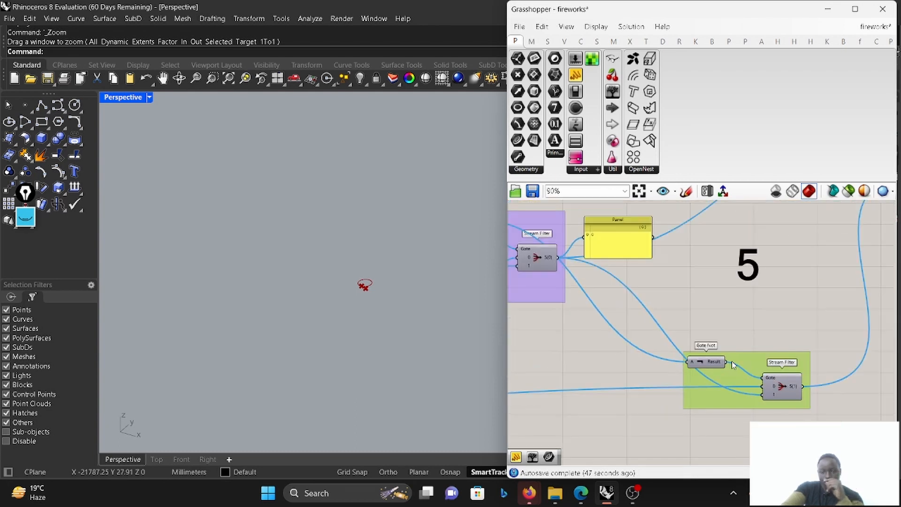
# - Move the output Panel from group 4 to beside group 3A and connect it to that group's Stream Filter output
pyautogui.scroll(-2, 733, 364)
pyautogui.scroll(-4, 697, 285)
pyautogui.moveTo(684, 279); pyautogui.dragTo(540, 356)
pyautogui.scroll(4, 537, 352)
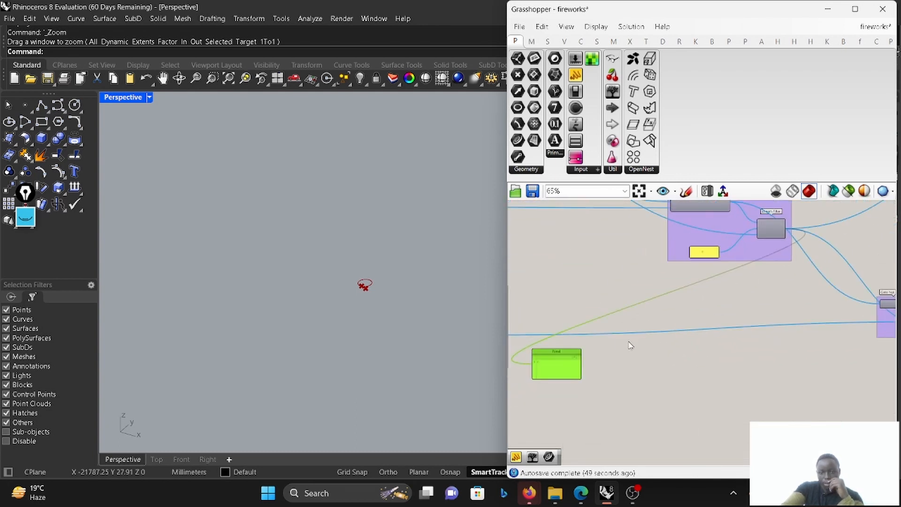
pyautogui.scroll(-5, 629, 343)
pyautogui.scroll(8, 568, 340)
pyautogui.moveTo(597, 345); pyautogui.dragTo(647, 393)
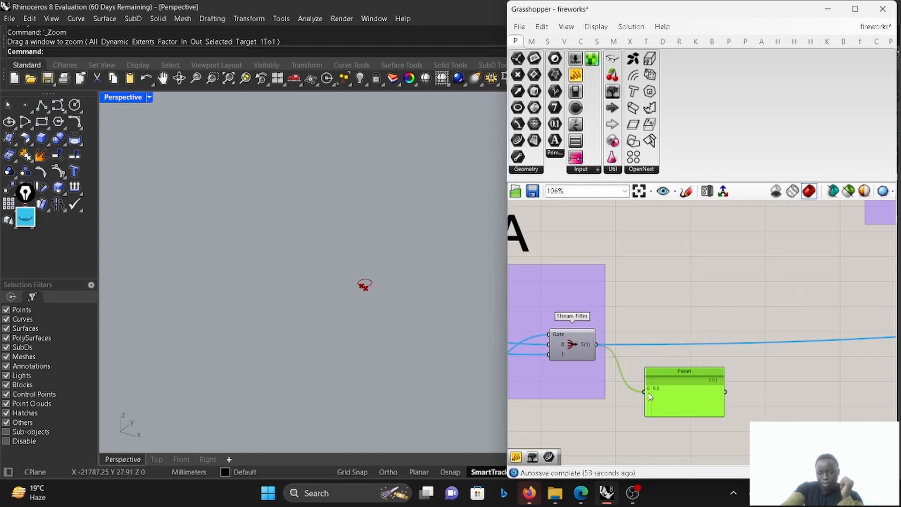
pyautogui.scroll(1, 642, 397)
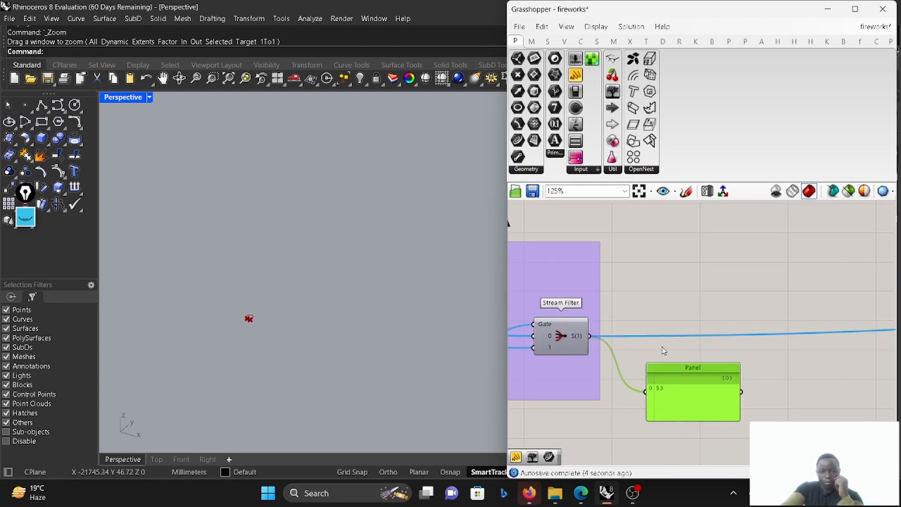
# - Turn on the viewport preview of the end component in the large final group beyond group 7
pyautogui.scroll(-10, 666, 349)
pyautogui.scroll(3, 882, 339)
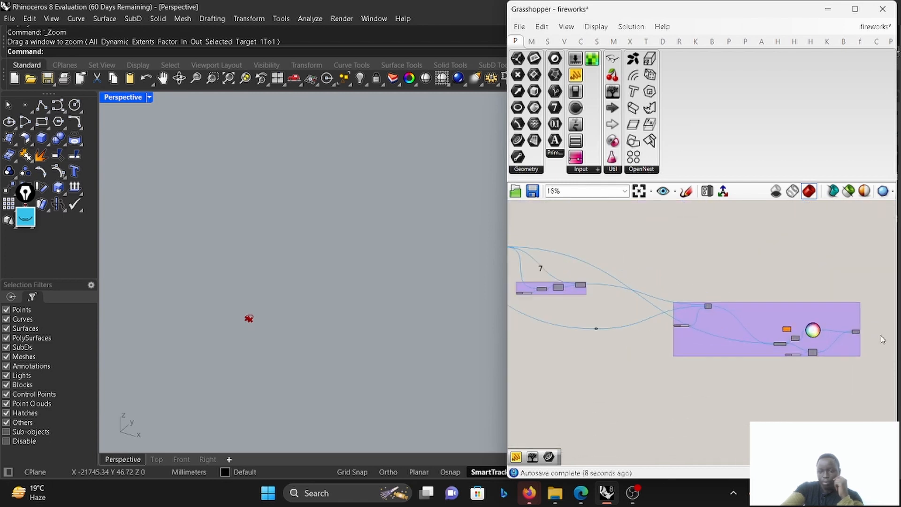
pyautogui.moveTo(843, 276); pyautogui.dragTo(874, 359)
pyautogui.rightClick(850, 277)
pyautogui.click(850, 283)
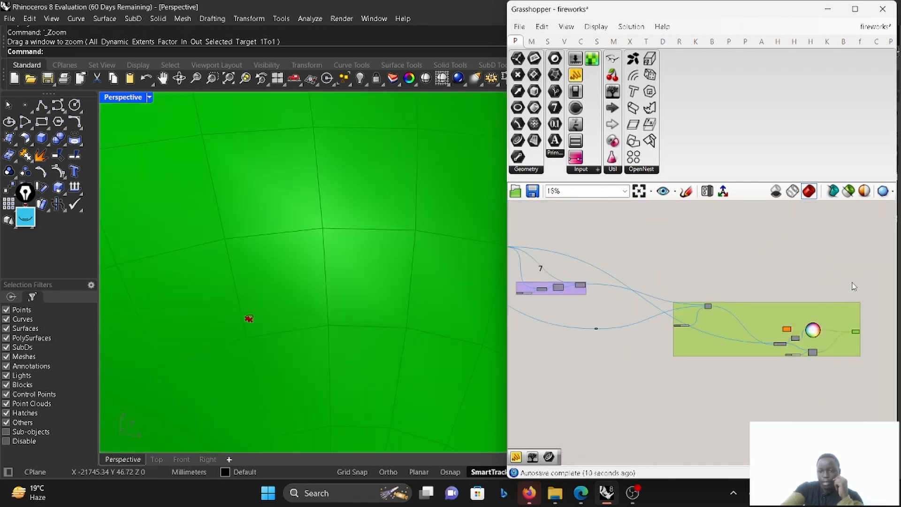
pyautogui.scroll(-4, 857, 293)
pyautogui.scroll(-8, 349, 297)
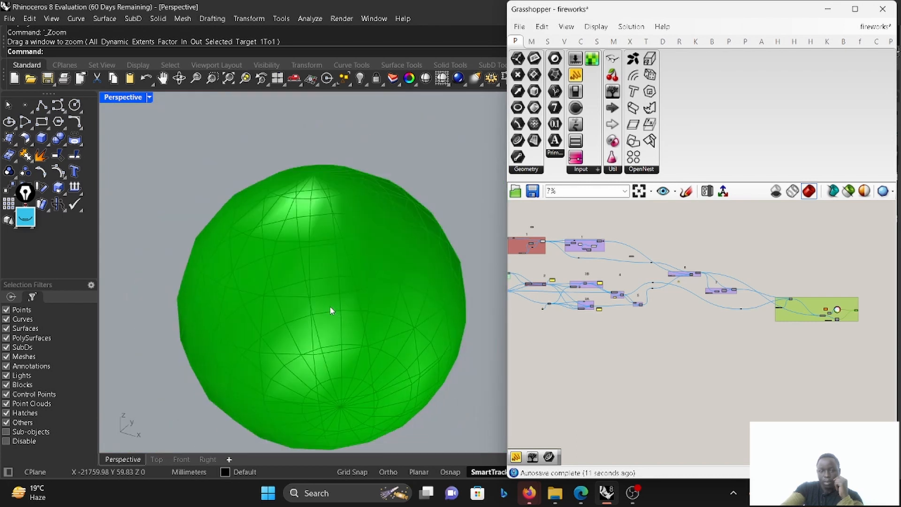
pyautogui.scroll(-10, 324, 290)
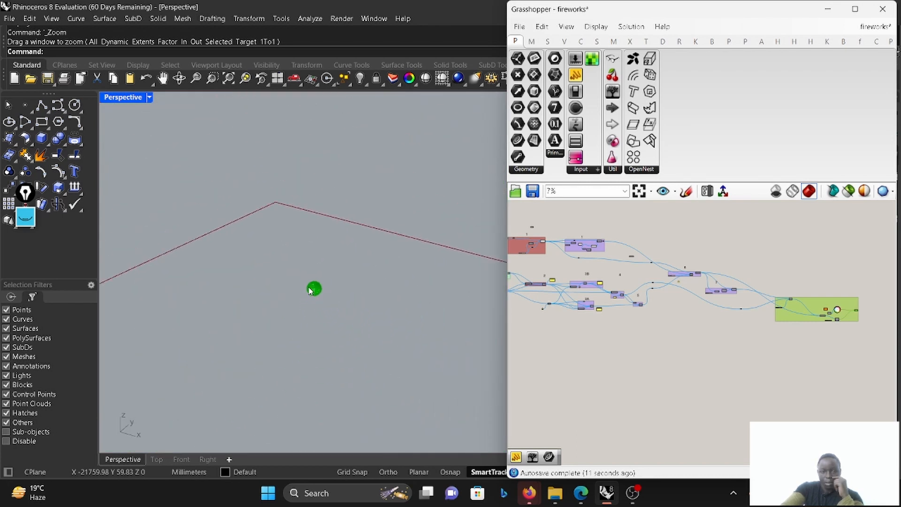
pyautogui.scroll(-5, 332, 349)
pyautogui.scroll(-2, 700, 326)
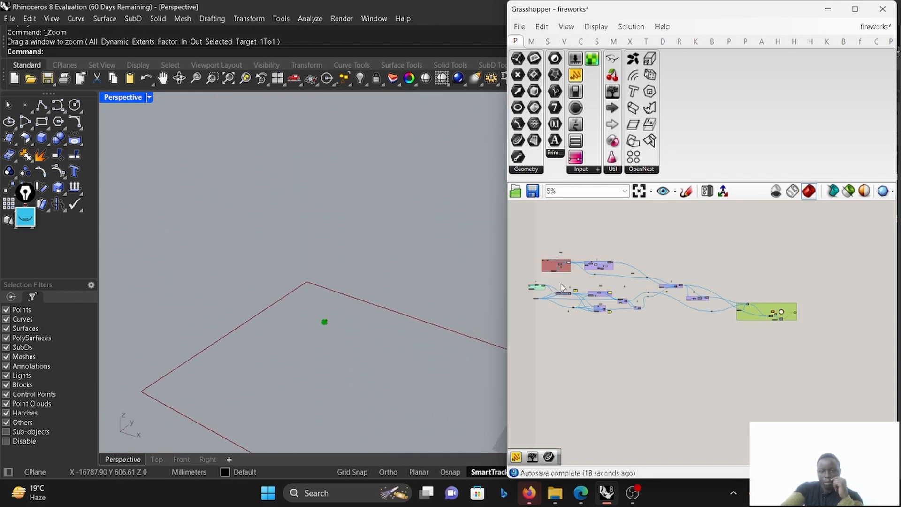
# - Move group 3A's output Panel above group 1 and destroy the Data Recorder's recorded data to restart the count
pyautogui.scroll(4, 561, 287)
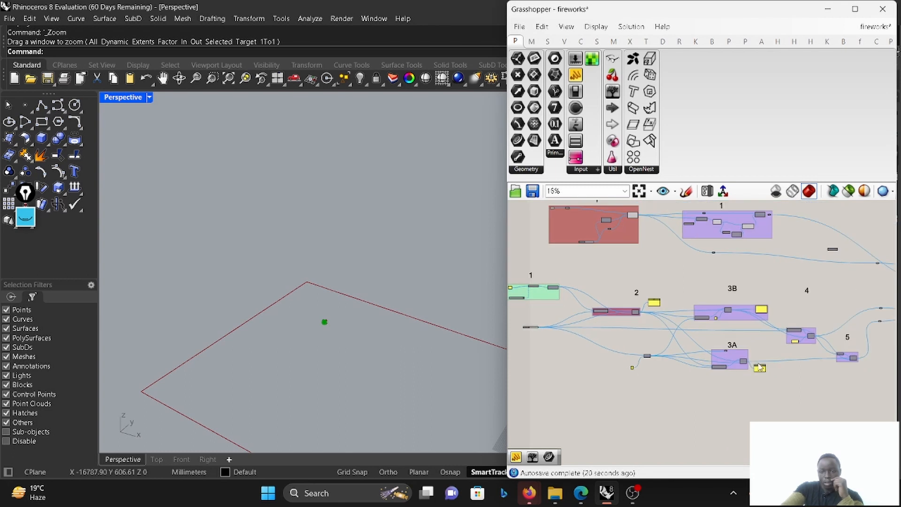
pyautogui.scroll(6, 543, 290)
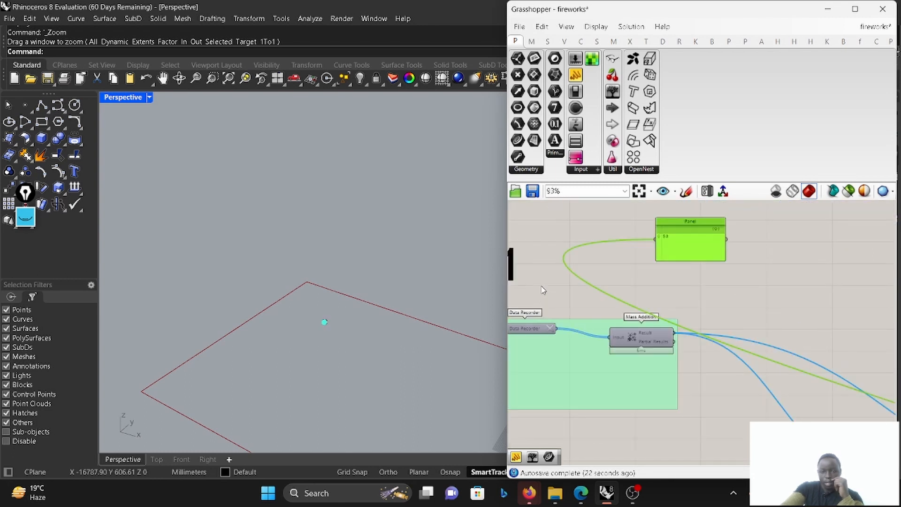
pyautogui.scroll(1, 545, 302)
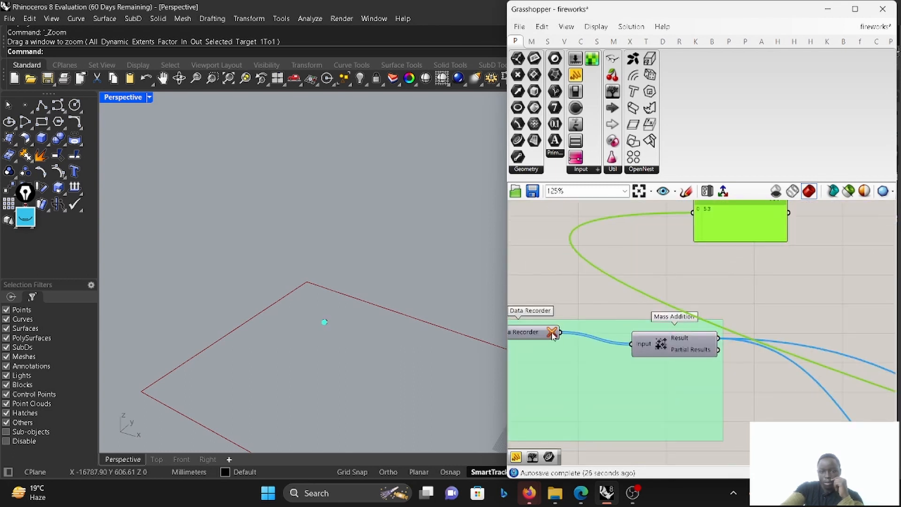
pyautogui.click(552, 332)
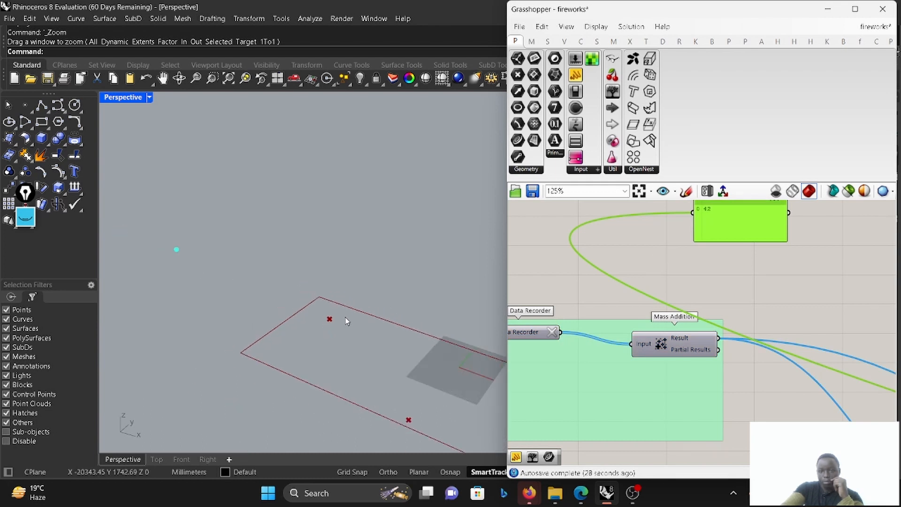
pyautogui.scroll(1, 643, 226)
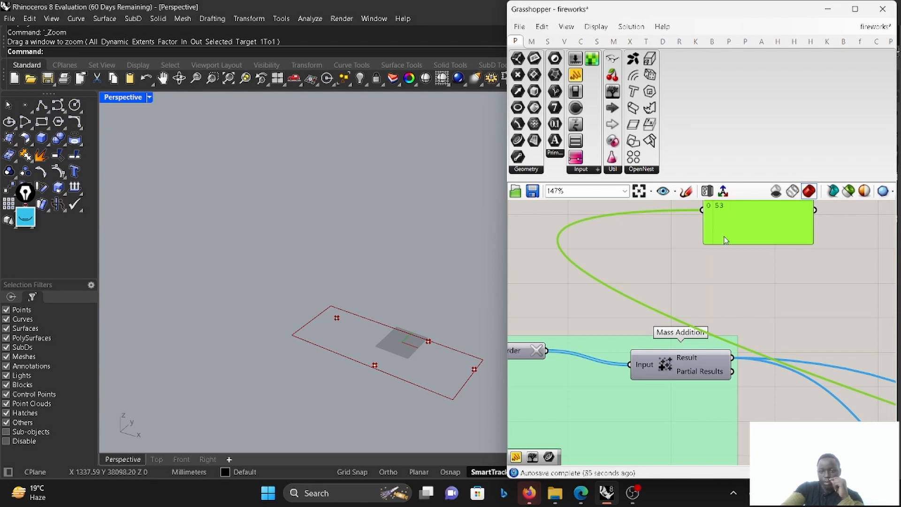
pyautogui.moveTo(724, 240); pyautogui.dragTo(714, 267)
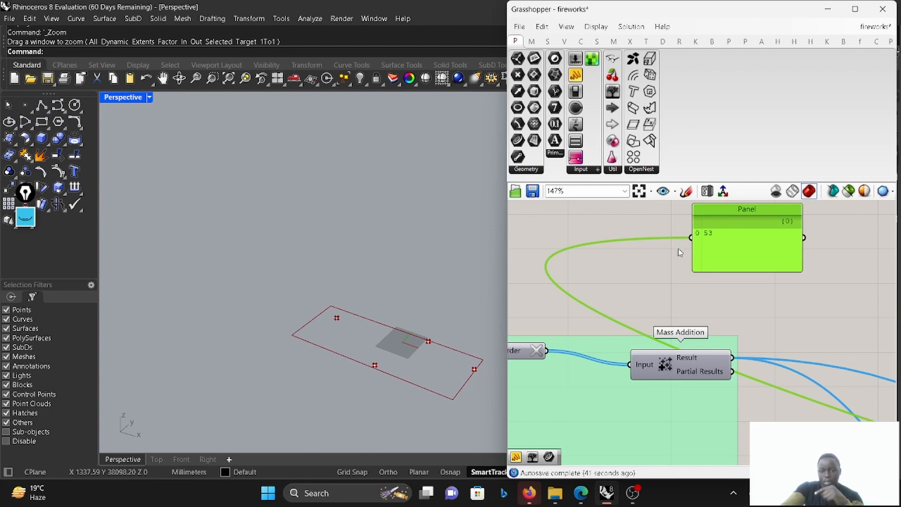
# - Move the output Panel from group 1 to just below group 5, keeping it wired to group 3A
pyautogui.scroll(-3, 633, 266)
pyautogui.scroll(-5, 607, 271)
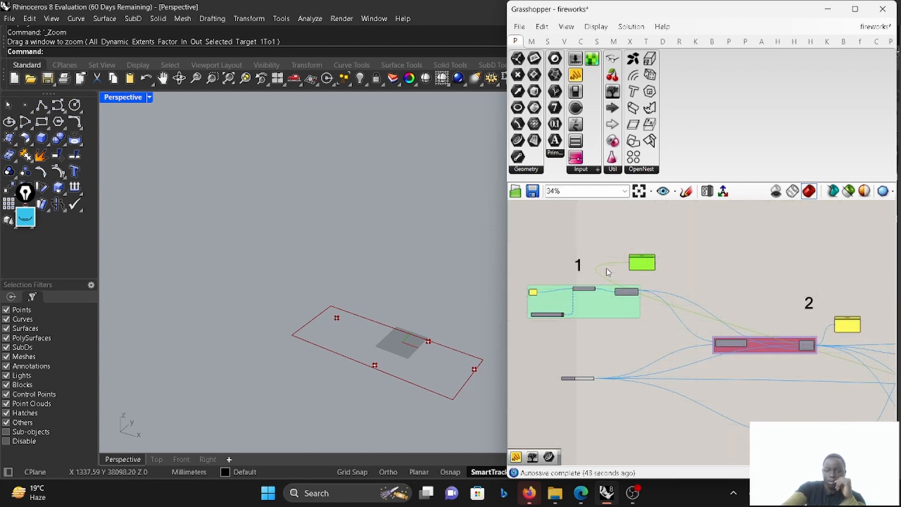
pyautogui.scroll(3, 825, 373)
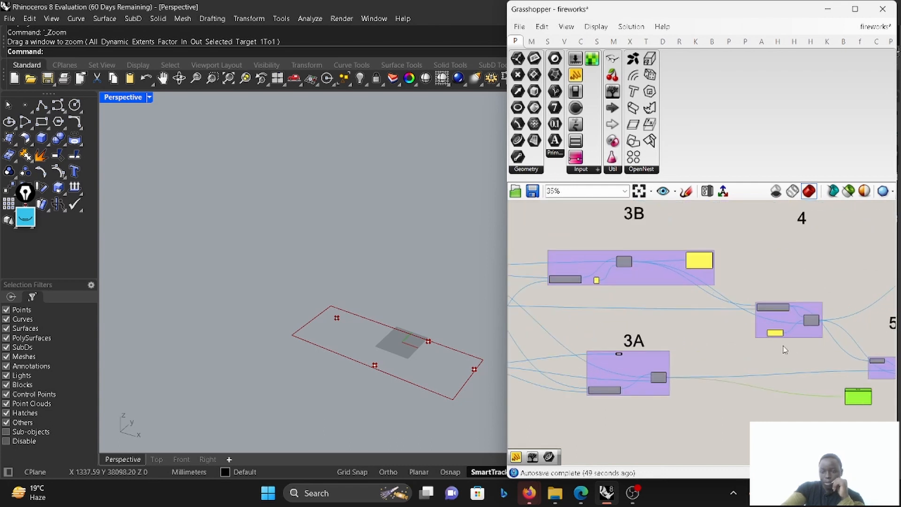
# - Examine group 4's Smaller Than and Stream Filter inputs together with group 3B's output Panel
pyautogui.scroll(-2, 786, 350)
pyautogui.scroll(5, 732, 329)
pyautogui.scroll(1, 793, 363)
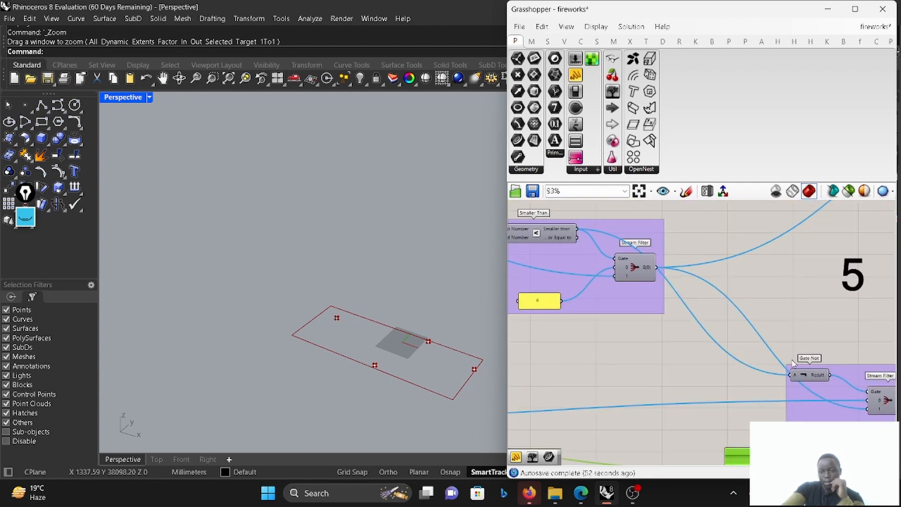
pyautogui.scroll(-1, 606, 256)
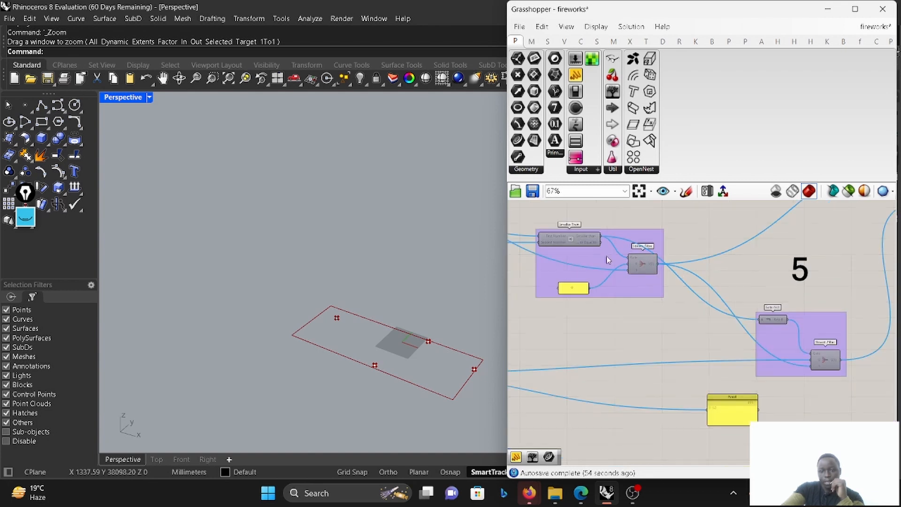
pyautogui.scroll(-2, 557, 225)
pyautogui.scroll(3, 583, 241)
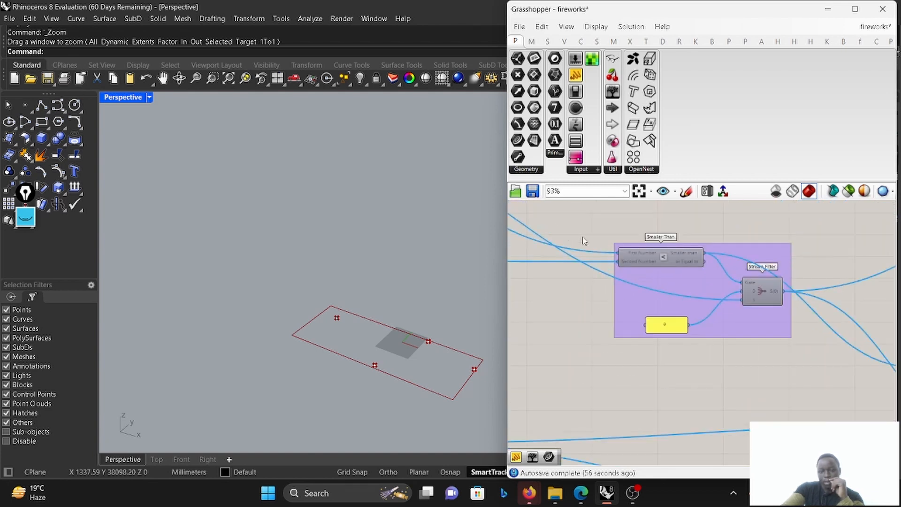
pyautogui.scroll(3, 642, 262)
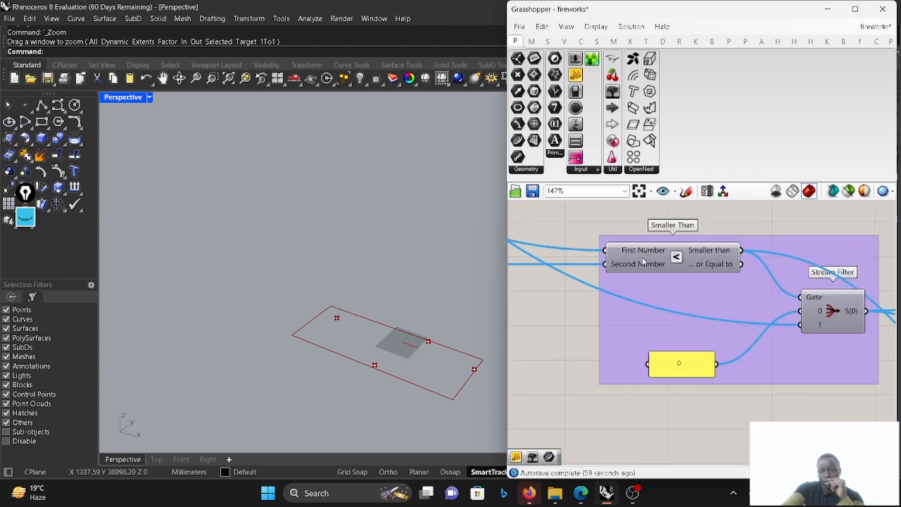
pyautogui.scroll(-8, 643, 261)
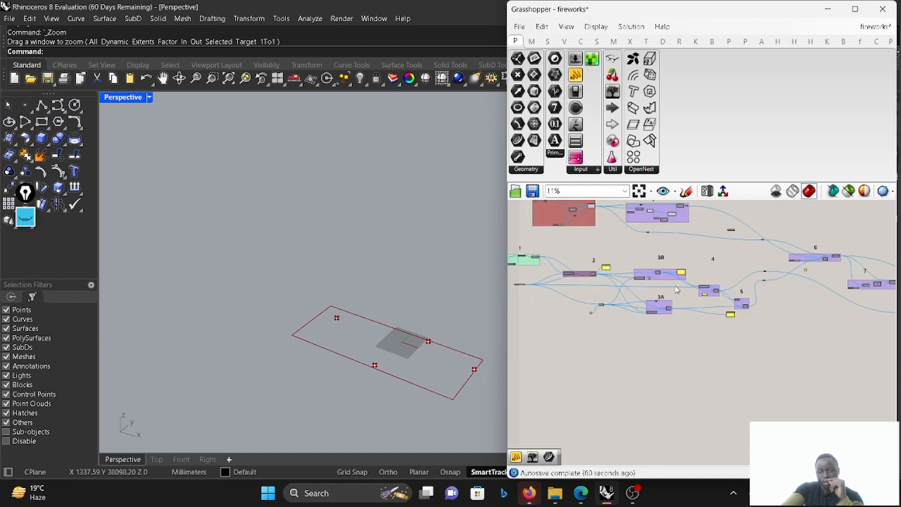
pyautogui.scroll(8, 678, 284)
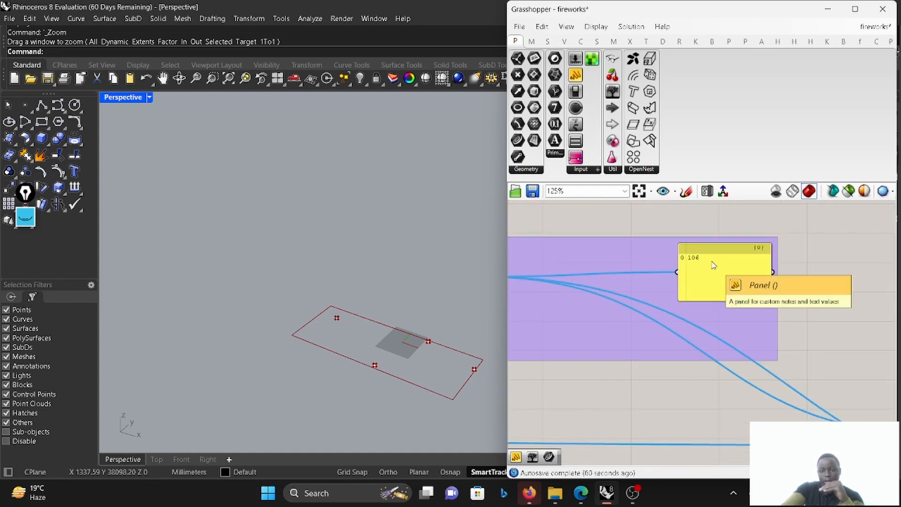
pyautogui.scroll(-4, 713, 265)
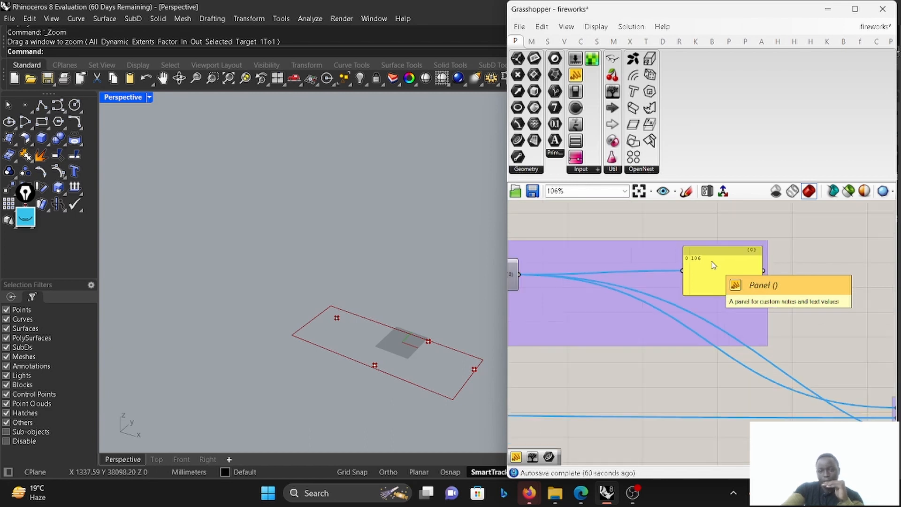
pyautogui.scroll(3, 829, 332)
pyautogui.scroll(2, 829, 332)
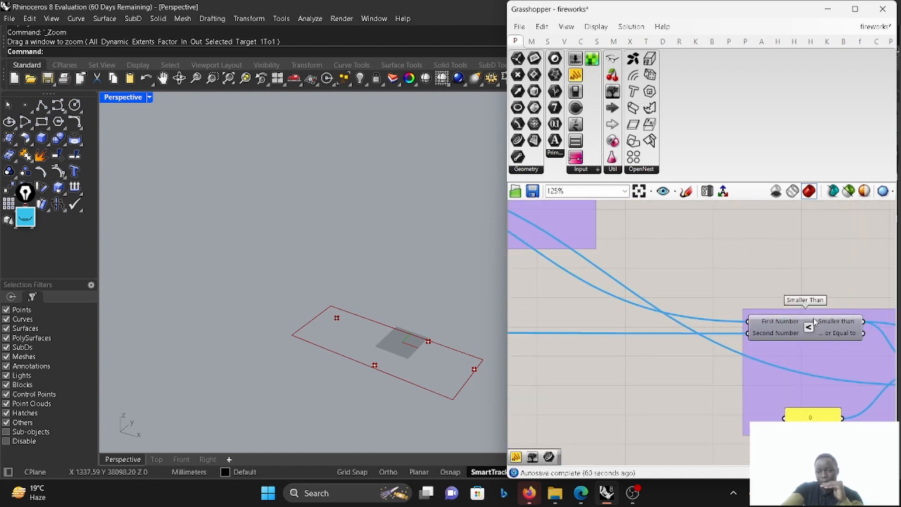
pyautogui.scroll(-2, 799, 316)
pyautogui.scroll(-6, 636, 323)
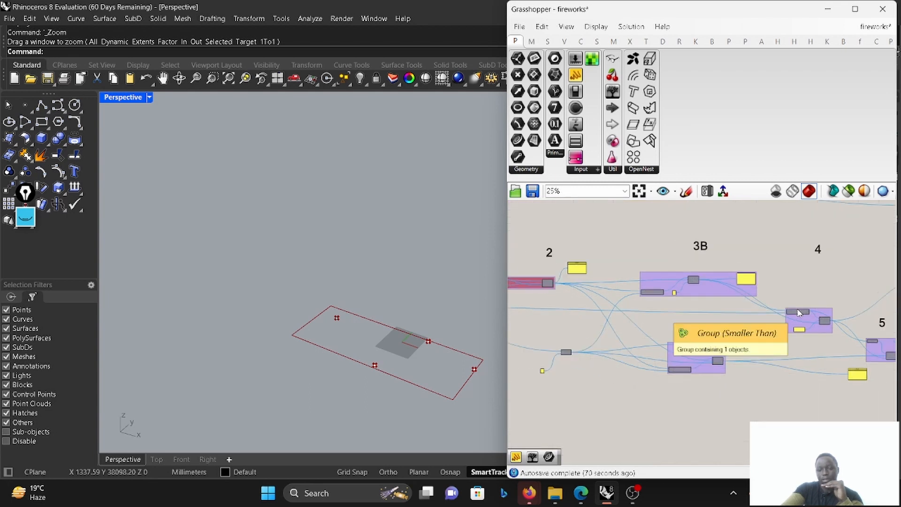
# - Place a Panel above group 5, wire it to group 4's Smaller Than output, and rewire it to the Gate Not Result
pyautogui.scroll(4, 725, 323)
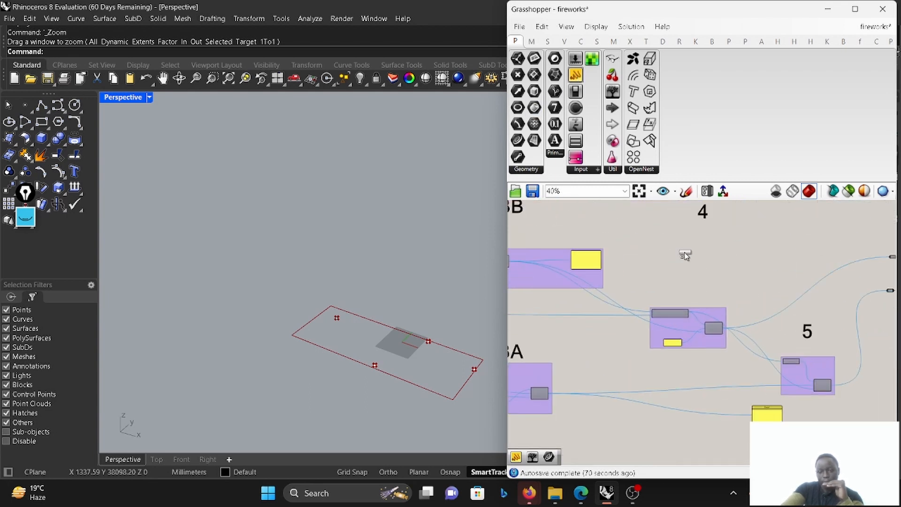
pyautogui.scroll(3, 685, 254)
pyautogui.click(722, 321)
pyautogui.scroll(2, 704, 352)
pyautogui.moveTo(685, 372); pyautogui.dragTo(781, 361)
pyautogui.scroll(-4, 644, 288)
pyautogui.scroll(4, 787, 374)
pyautogui.scroll(2, 760, 357)
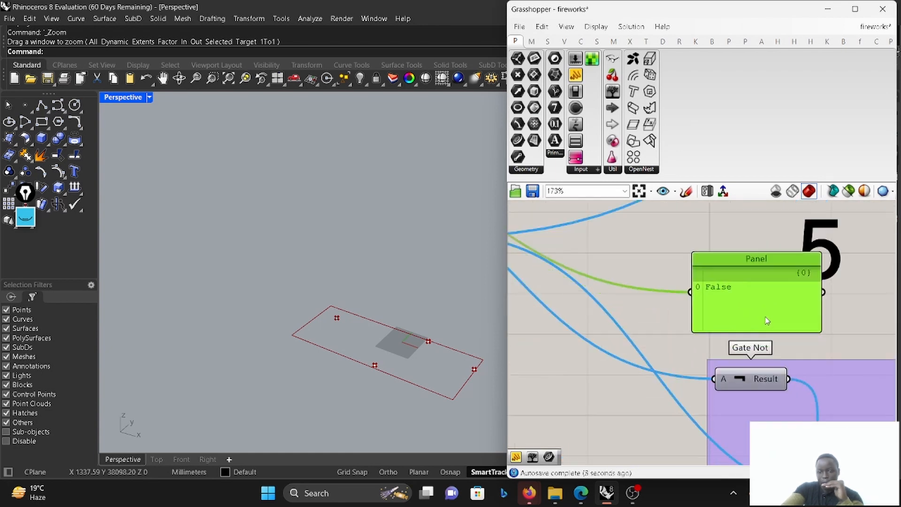
pyautogui.moveTo(789, 380); pyautogui.dragTo(691, 295)
# - Examine group 5's Gate Not and Stream Filter and the wires feeding them from groups 3A and 4
pyautogui.scroll(-3, 683, 308)
pyautogui.scroll(1, 783, 392)
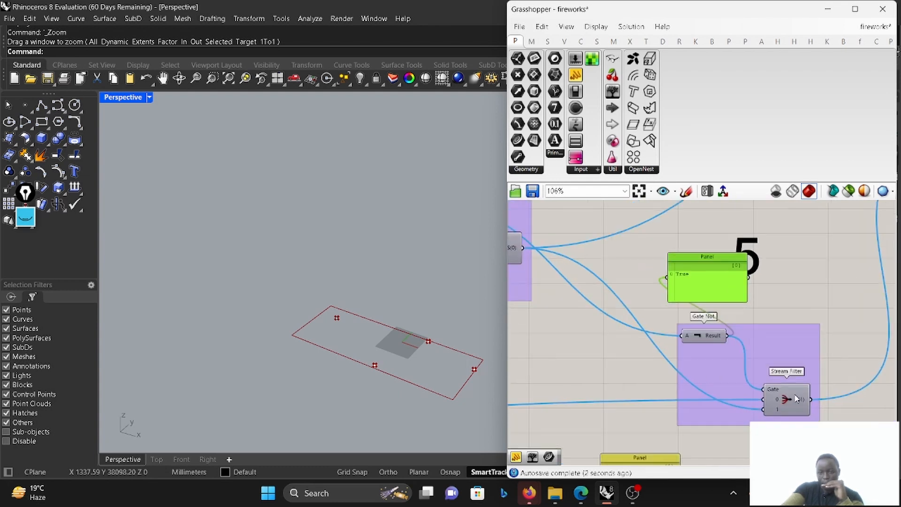
pyautogui.scroll(-4, 767, 318)
pyautogui.scroll(3, 771, 317)
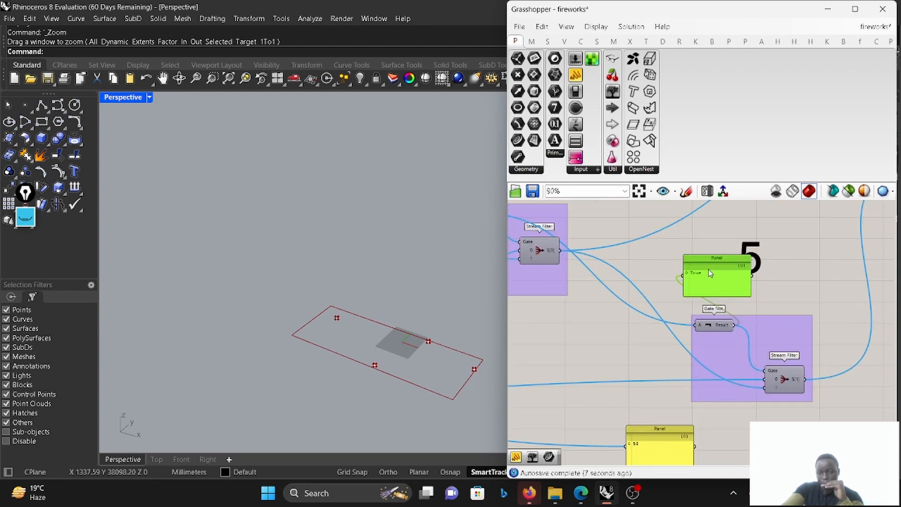
pyautogui.scroll(-5, 824, 278)
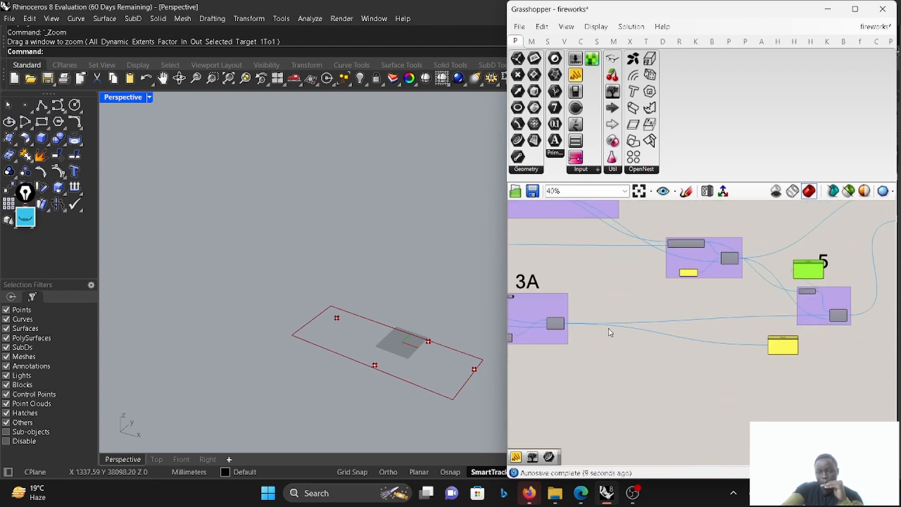
pyautogui.scroll(2, 751, 291)
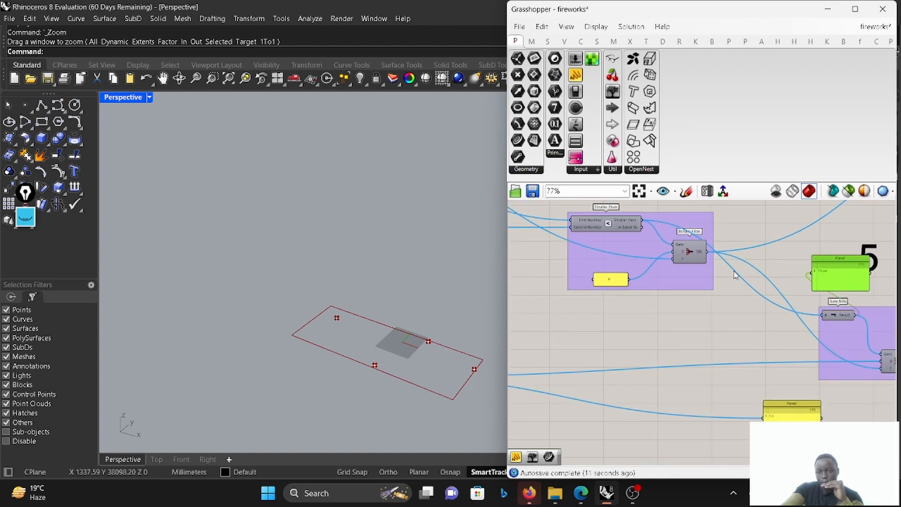
pyautogui.scroll(1, 835, 330)
pyautogui.scroll(3, 834, 330)
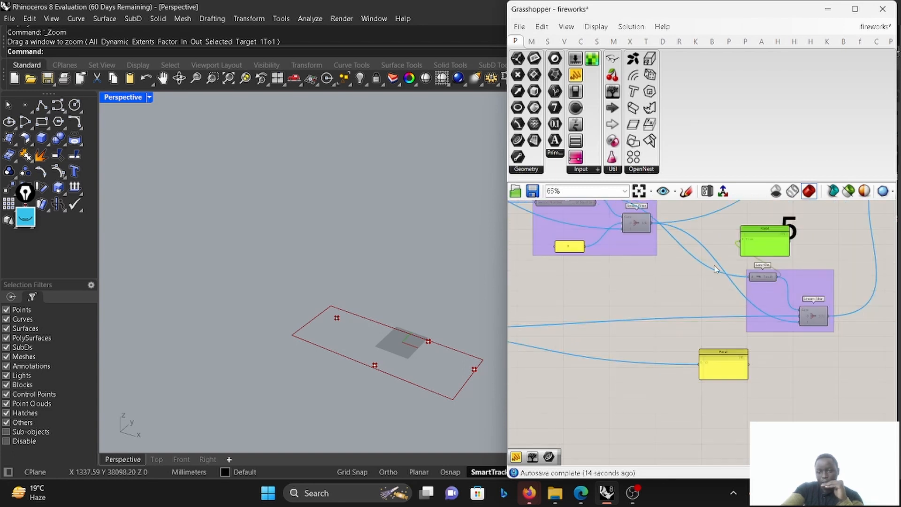
pyautogui.scroll(1, 657, 225)
pyautogui.scroll(-1, 664, 253)
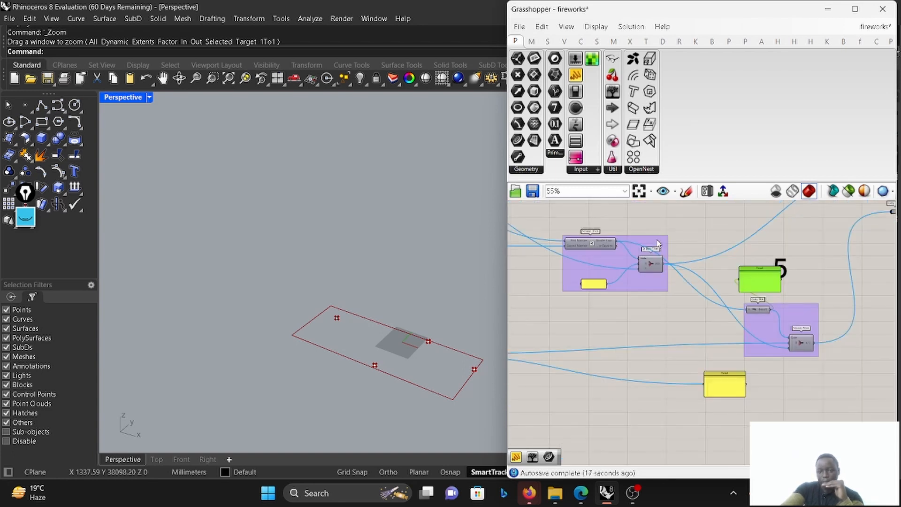
# - Add a Panel beside group 4's Stream Filter and connect it to the filter's output
pyautogui.scroll(1, 664, 254)
pyautogui.scroll(2, 663, 254)
pyautogui.moveTo(642, 288); pyautogui.dragTo(650, 301)
pyautogui.moveTo(716, 168); pyautogui.dragTo(746, 265)
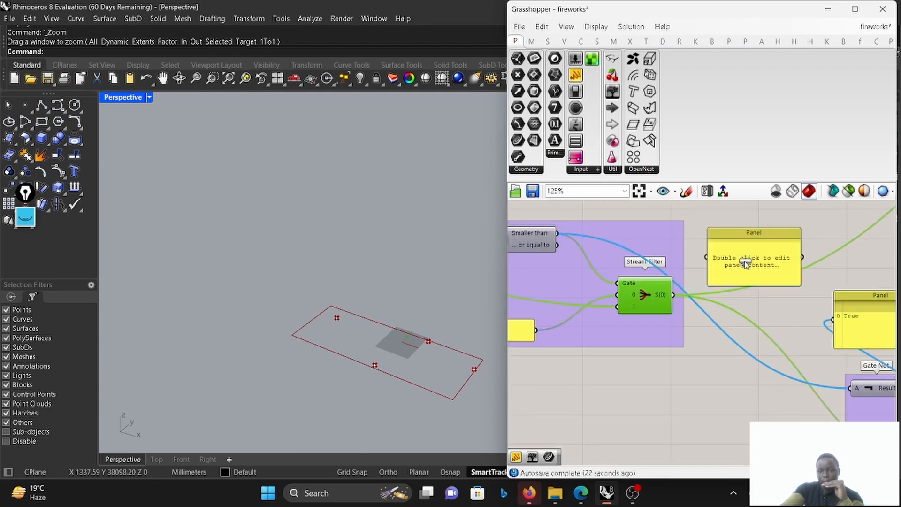
pyautogui.moveTo(674, 296); pyautogui.dragTo(707, 257)
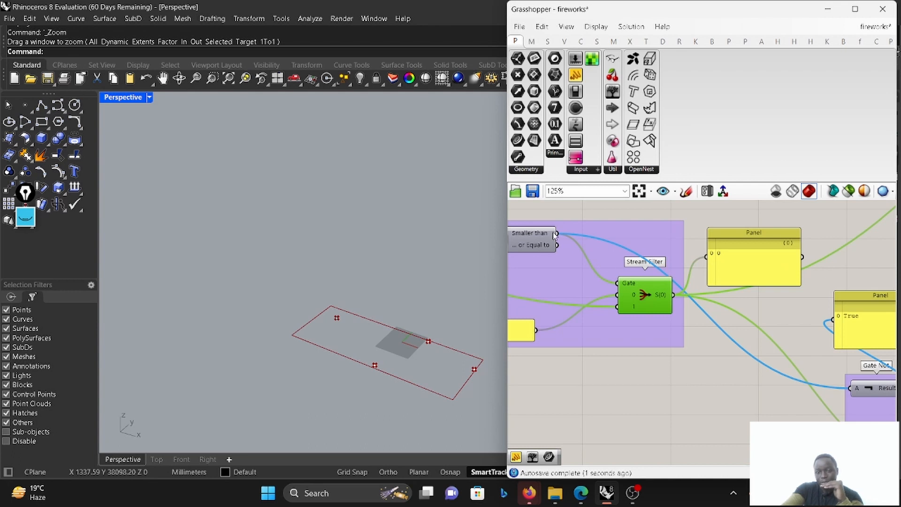
# - Add a Panel above group 4's Smaller Than component and connect it to the Smaller Than output
pyautogui.moveTo(575, 75); pyautogui.dragTo(562, 209)
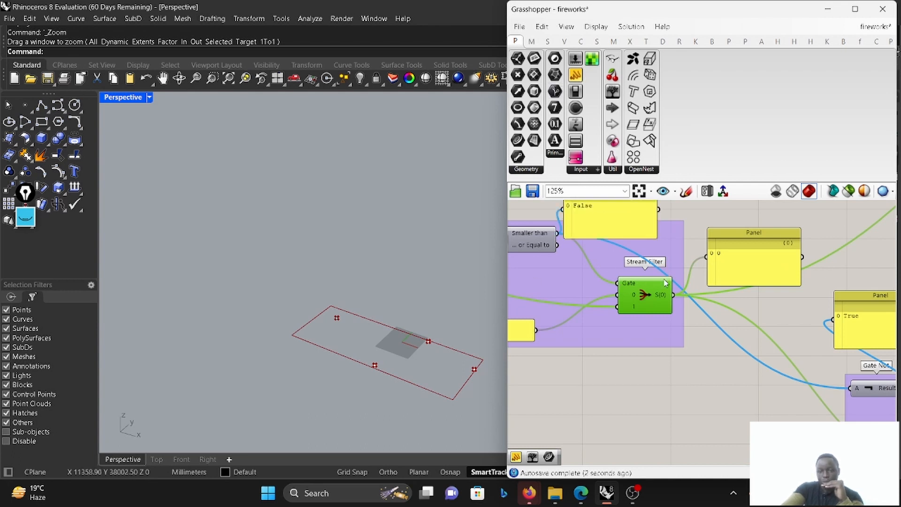
pyautogui.scroll(-5, 625, 242)
pyautogui.scroll(3, 741, 287)
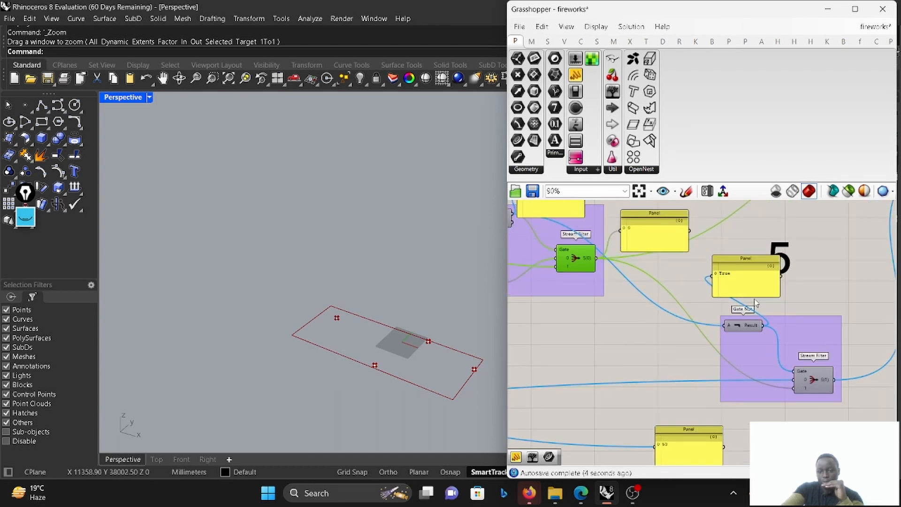
pyautogui.moveTo(582, 259); pyautogui.dragTo(580, 266)
# - Move the Panel fed by group 3A beside group 5's Stream Filter and also connect it to the filter's output
pyautogui.scroll(-4, 815, 376)
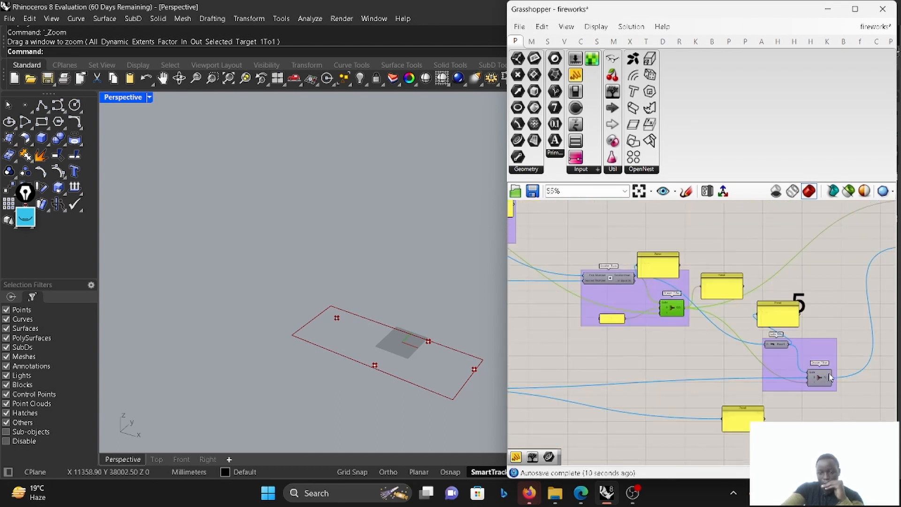
pyautogui.scroll(3, 711, 305)
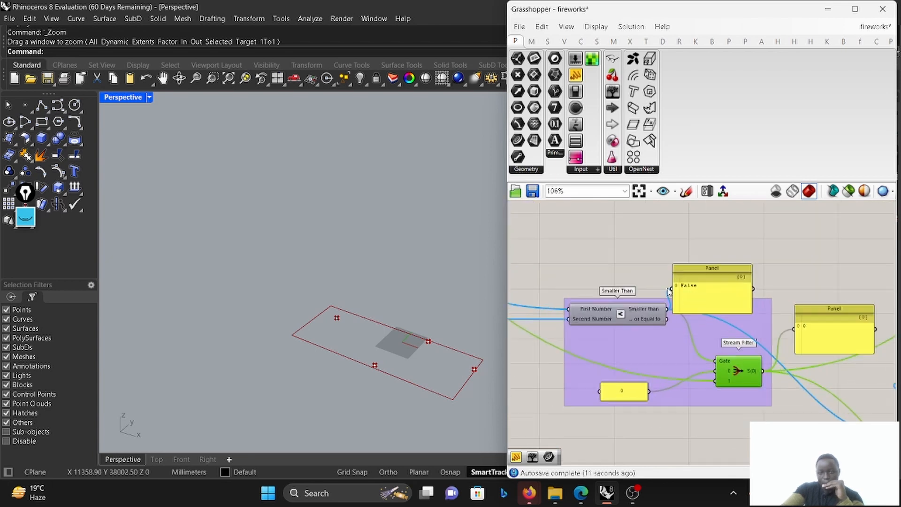
pyautogui.scroll(-4, 792, 335)
pyautogui.scroll(4, 804, 340)
pyautogui.scroll(-5, 717, 293)
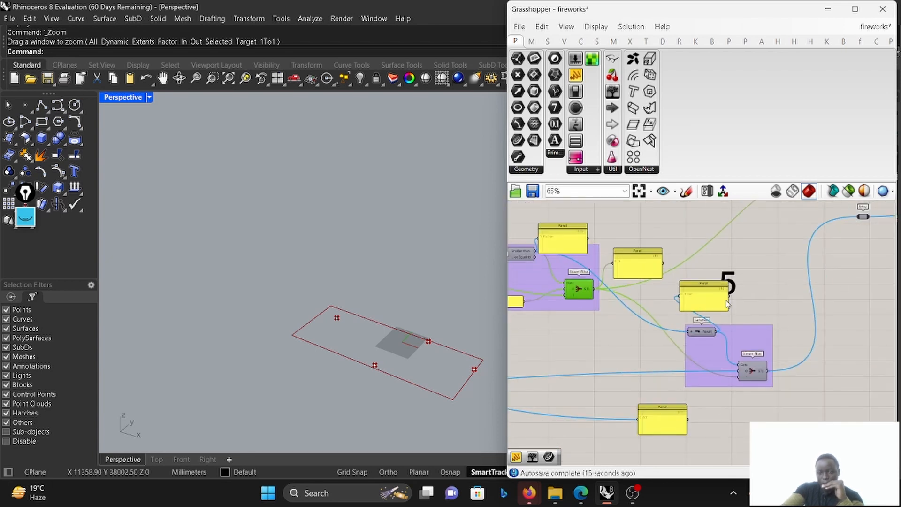
pyautogui.scroll(1, 587, 343)
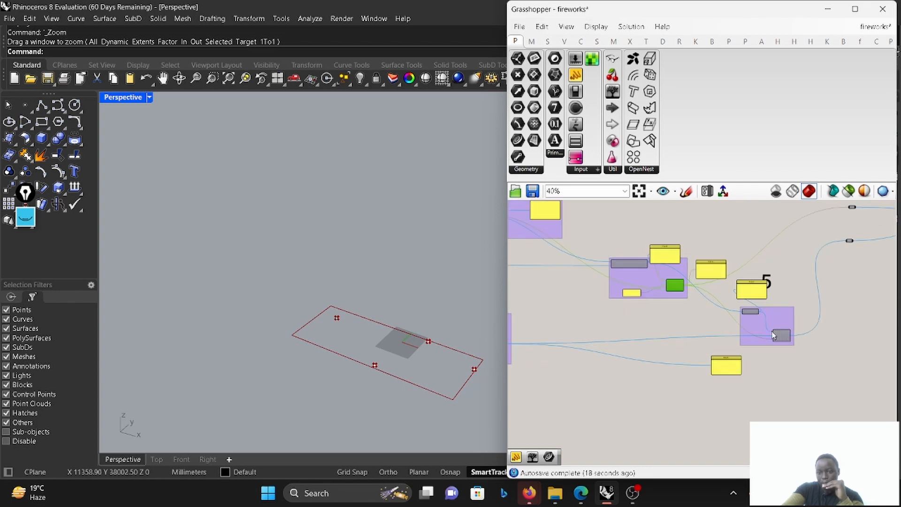
pyautogui.scroll(6, 747, 341)
pyautogui.moveTo(616, 413); pyautogui.dragTo(885, 384)
pyautogui.moveTo(828, 396); pyautogui.dragTo(832, 399)
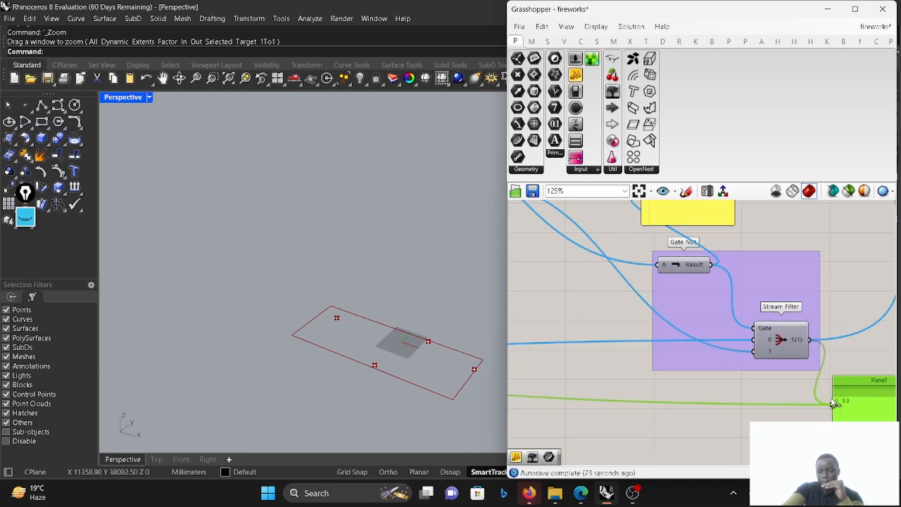
# - Move group 5's output Panel above the green group 1 for comparison, and place it back in the open area below group 7
pyautogui.scroll(-12, 833, 394)
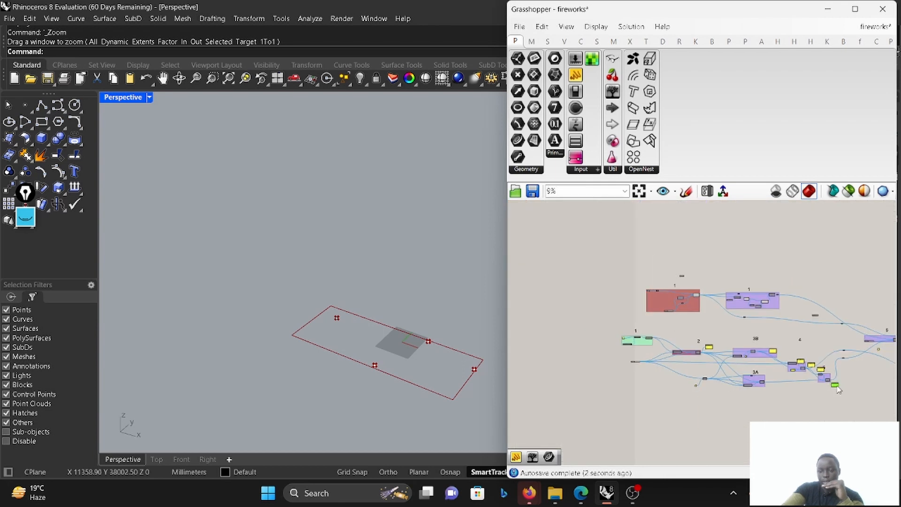
pyautogui.scroll(10, 649, 333)
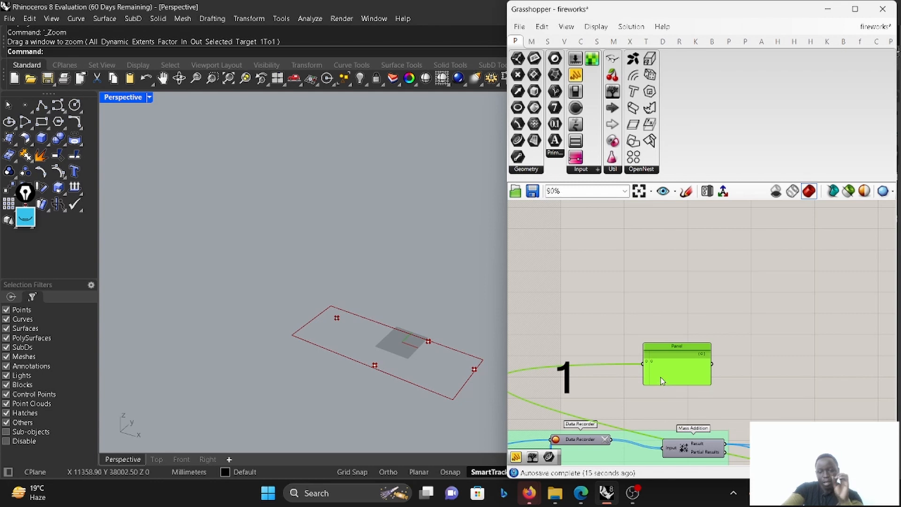
pyautogui.scroll(-8, 614, 299)
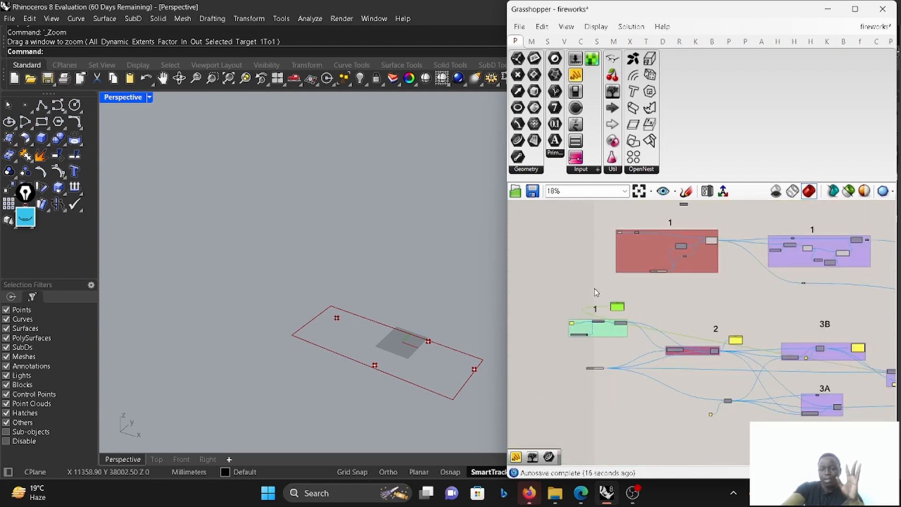
pyautogui.moveTo(613, 300); pyautogui.dragTo(893, 364)
pyautogui.scroll(-4, 732, 334)
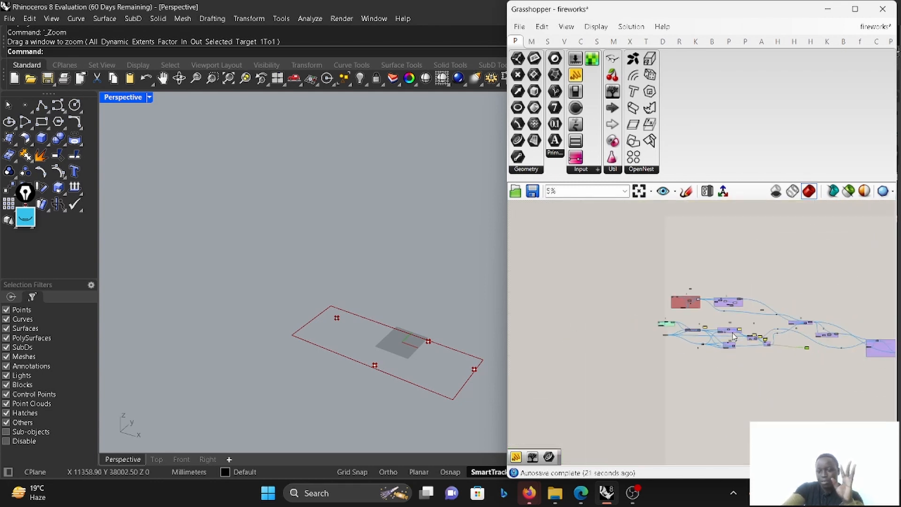
# - Reposition the relay on the wire between group 5's output and group 6, moving it farther from the neighbouring relay
pyautogui.scroll(4, 823, 334)
pyautogui.scroll(1, 825, 337)
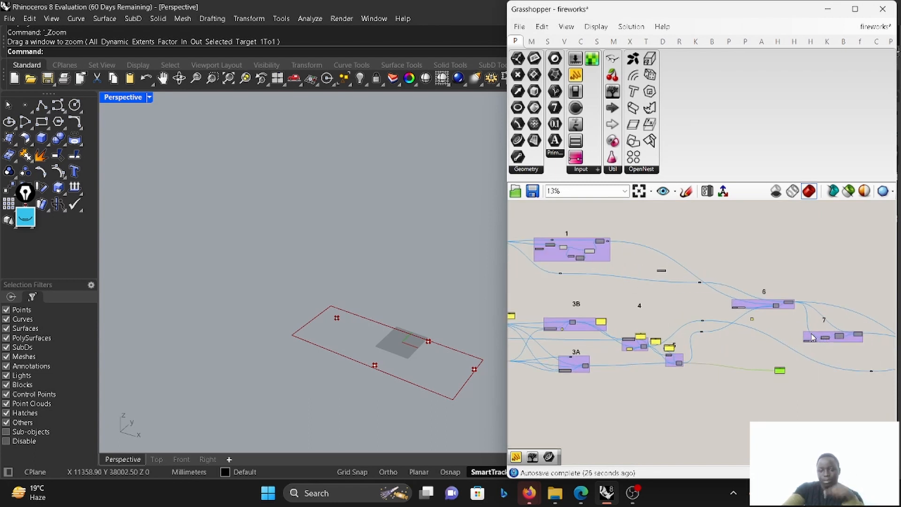
pyautogui.scroll(4, 797, 310)
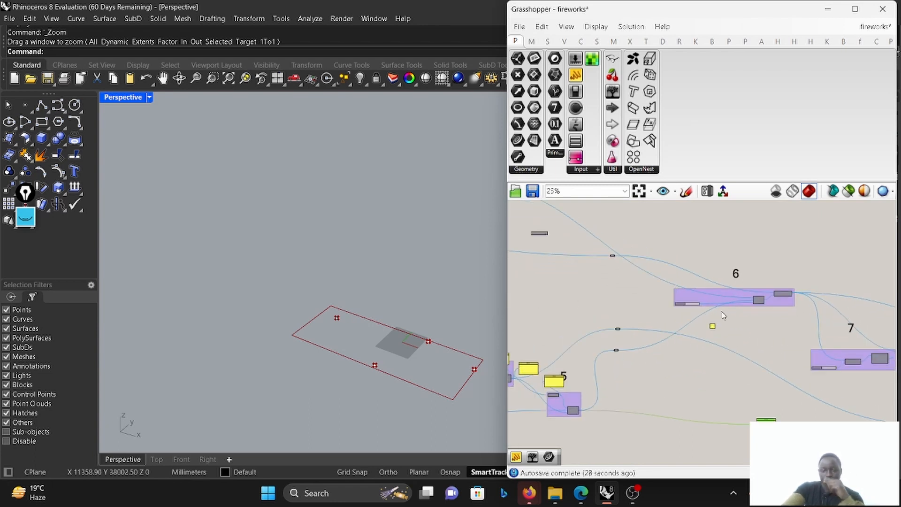
pyautogui.scroll(1, 615, 349)
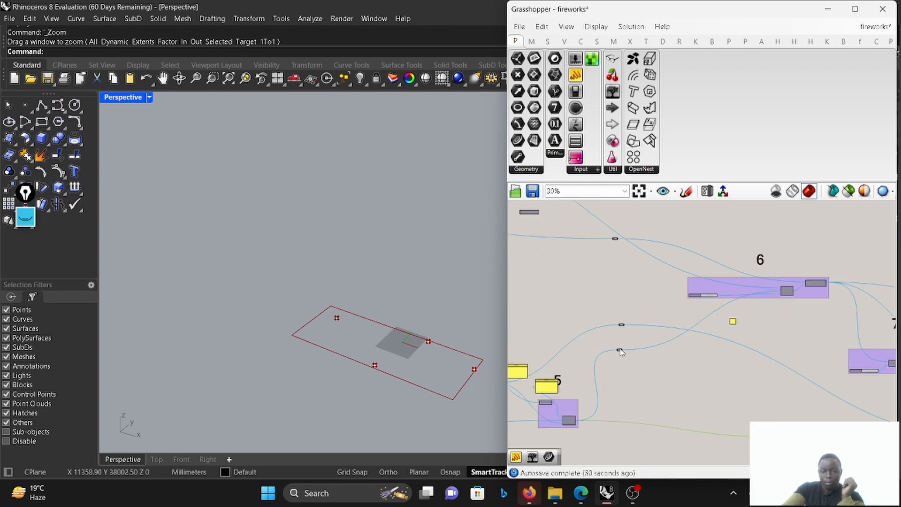
pyautogui.moveTo(620, 350); pyautogui.dragTo(678, 370)
pyautogui.scroll(7, 766, 277)
pyautogui.scroll(-6, 807, 324)
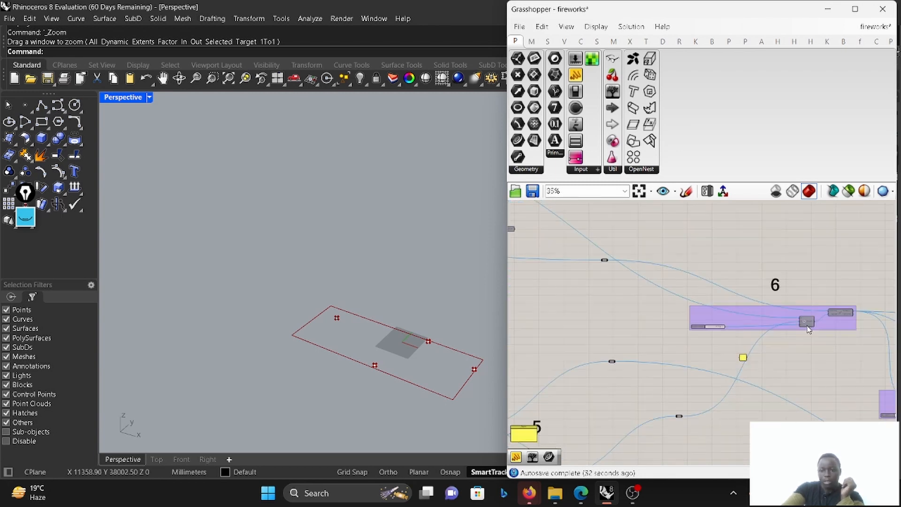
# - Trace the vector wire from the purple group 1's Vector 2Pt relay to group 6's Multiplication and Move components
pyautogui.scroll(-5, 807, 324)
pyautogui.scroll(8, 648, 268)
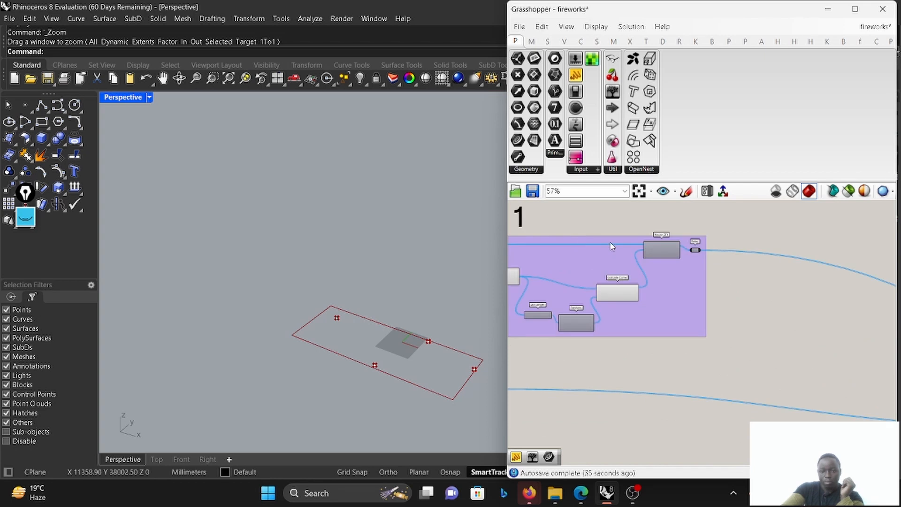
pyautogui.scroll(3, 611, 246)
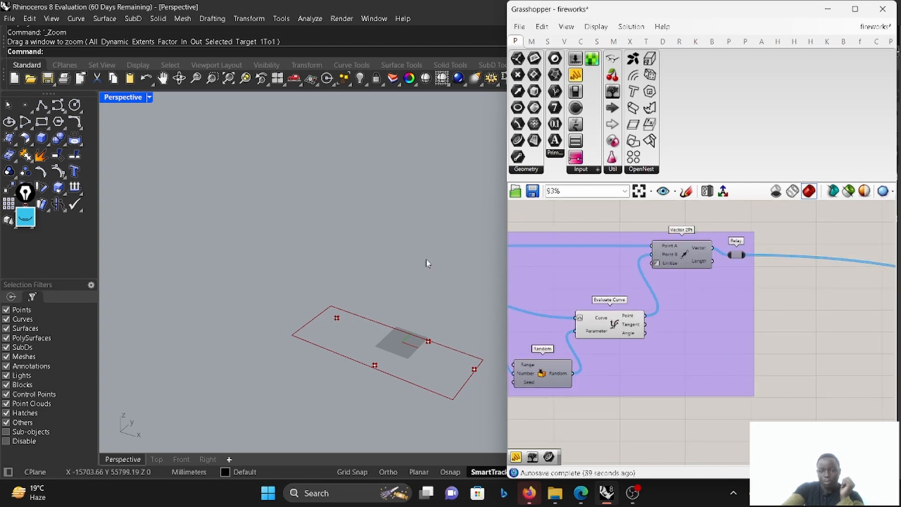
pyautogui.scroll(-9, 684, 257)
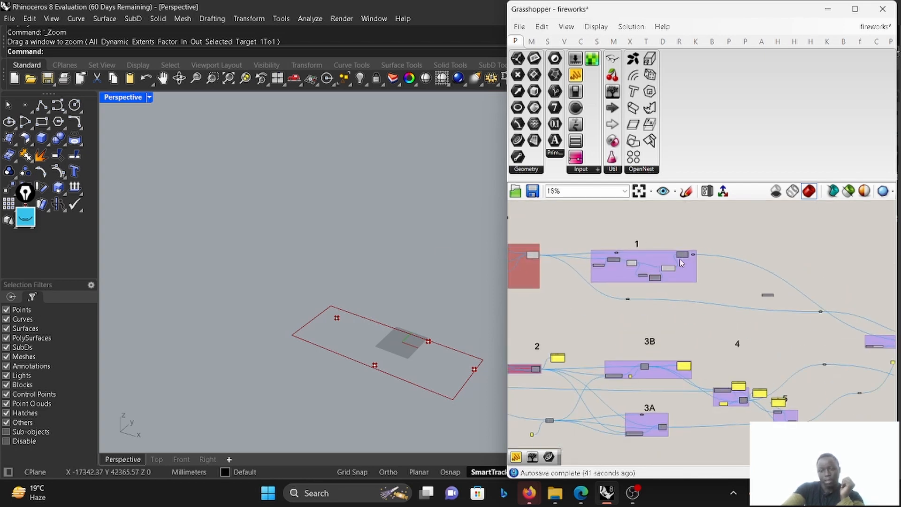
pyautogui.scroll(-3, 679, 262)
pyautogui.scroll(13, 840, 313)
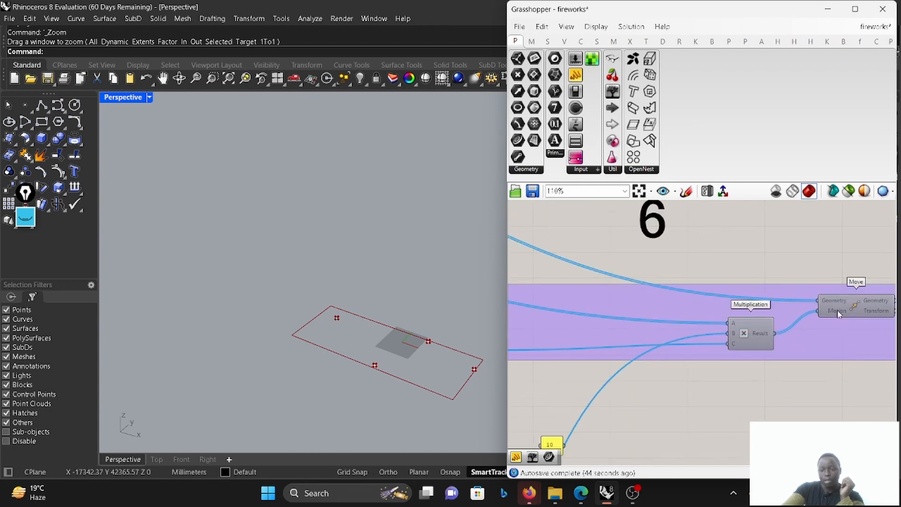
pyautogui.scroll(-2, 784, 306)
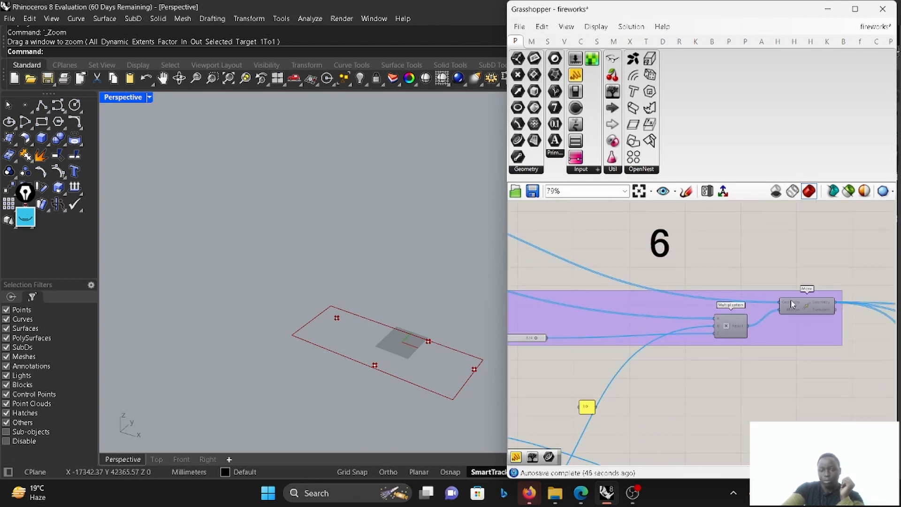
pyautogui.scroll(-2, 800, 304)
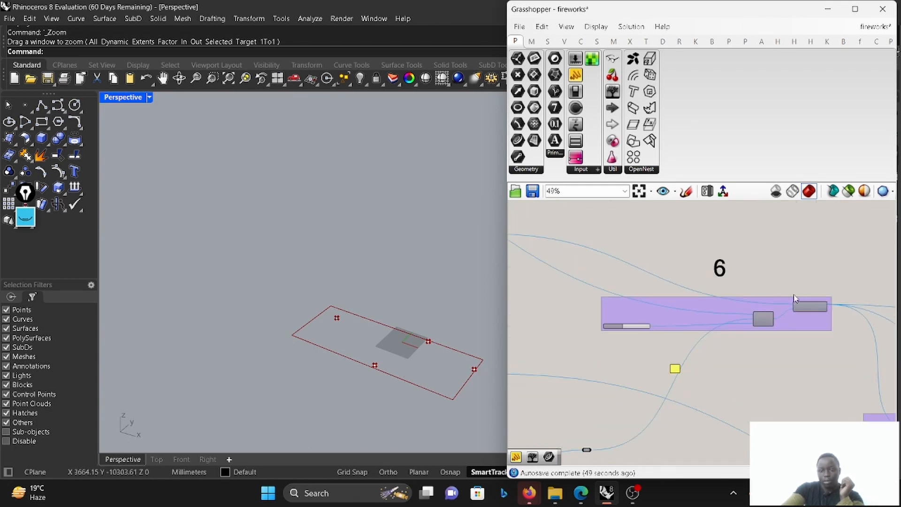
# - Examine the inputs of group 6's Multiplication, including its Number Slider and the wire coming from group 5
pyautogui.scroll(3, 759, 335)
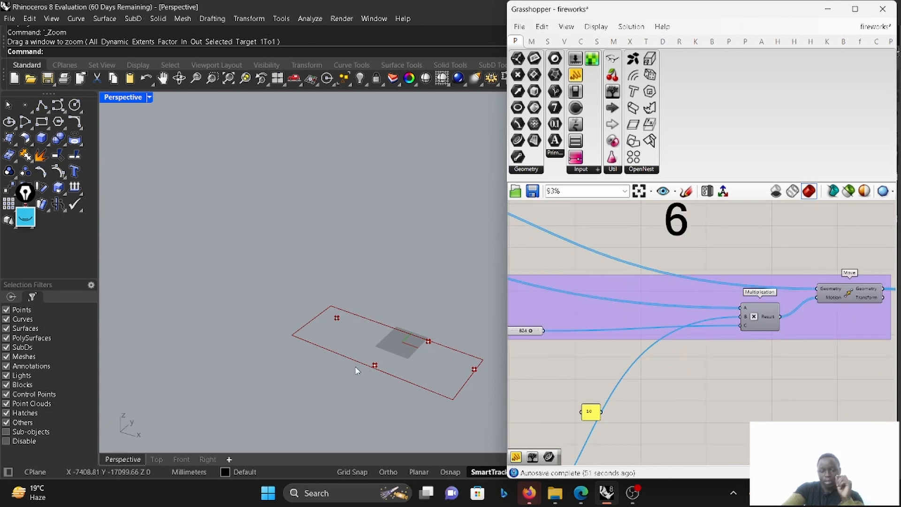
pyautogui.scroll(-2, 680, 341)
pyautogui.scroll(2, 681, 340)
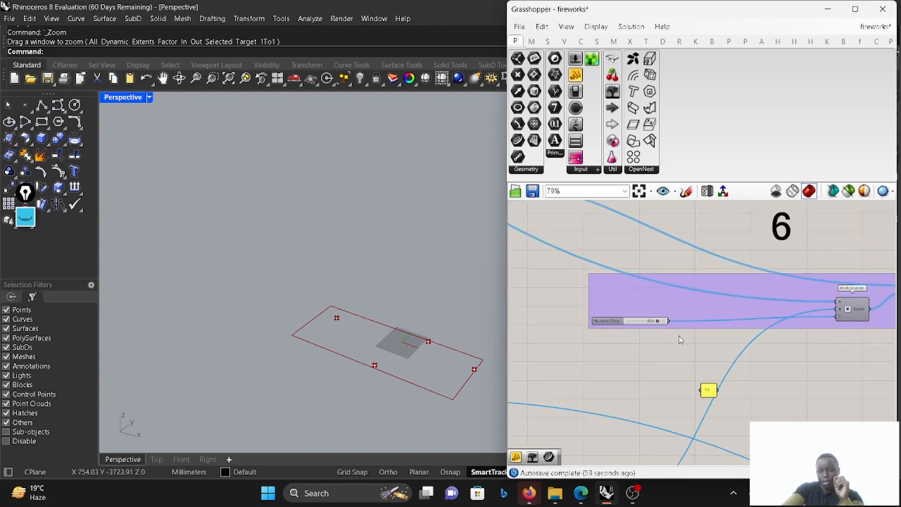
pyautogui.scroll(-3, 652, 319)
pyautogui.scroll(2, 727, 322)
pyautogui.scroll(2, 634, 320)
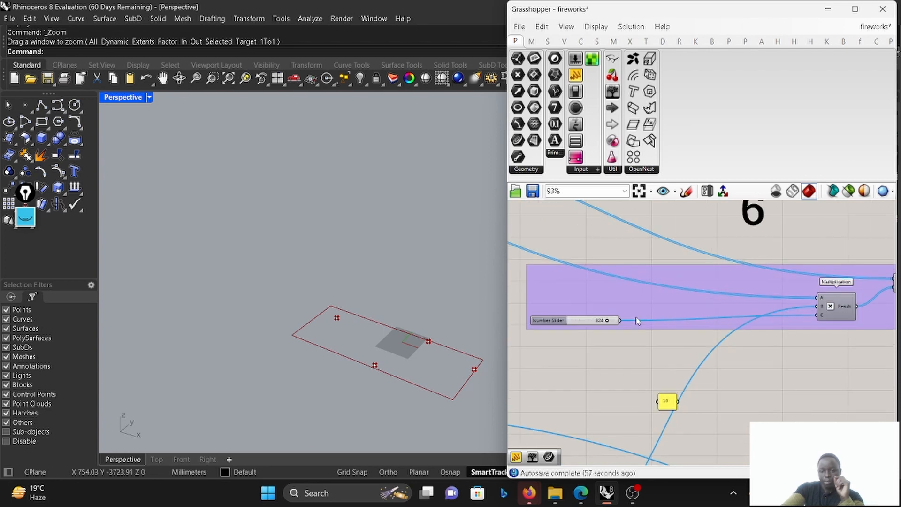
pyautogui.scroll(-7, 607, 321)
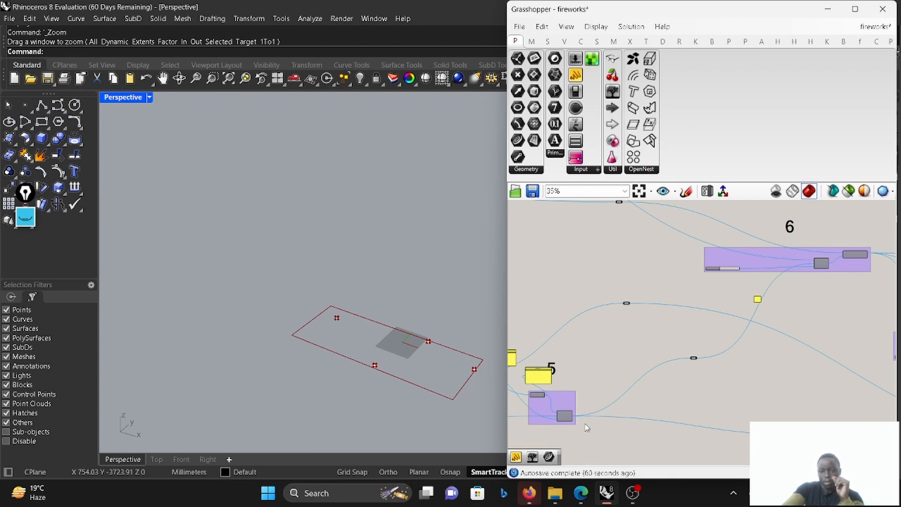
pyautogui.scroll(-4, 606, 408)
# - Turn on the preview of group 6's Move component
pyautogui.scroll(8, 730, 311)
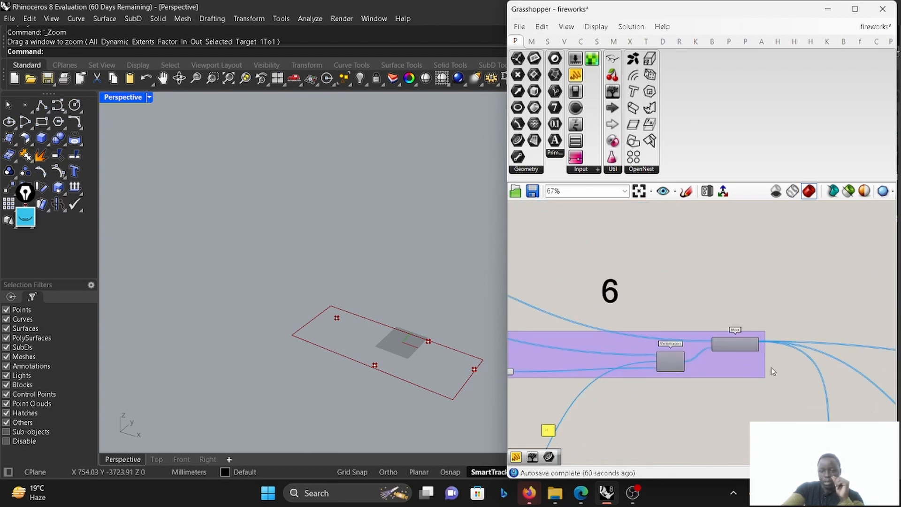
pyautogui.click(736, 345)
pyautogui.rightClick(772, 317)
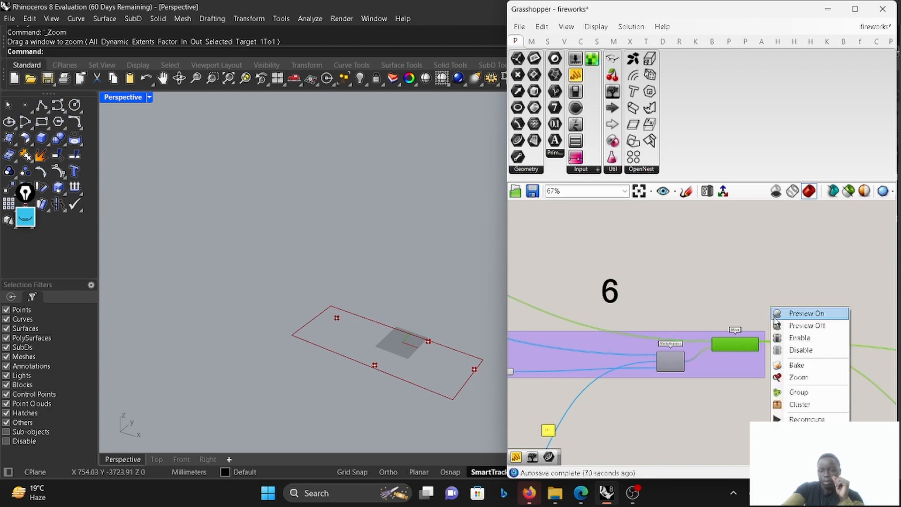
pyautogui.click(787, 313)
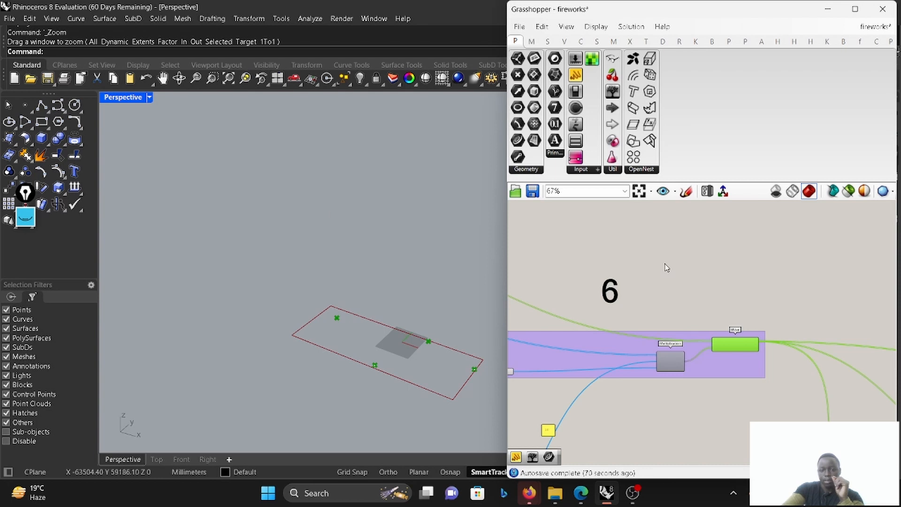
# - Review how group 1's Data Recorder and Mass Addition feed through groups 2 to 5 into group 6
pyautogui.scroll(-6, 664, 266)
pyautogui.scroll(2, 694, 374)
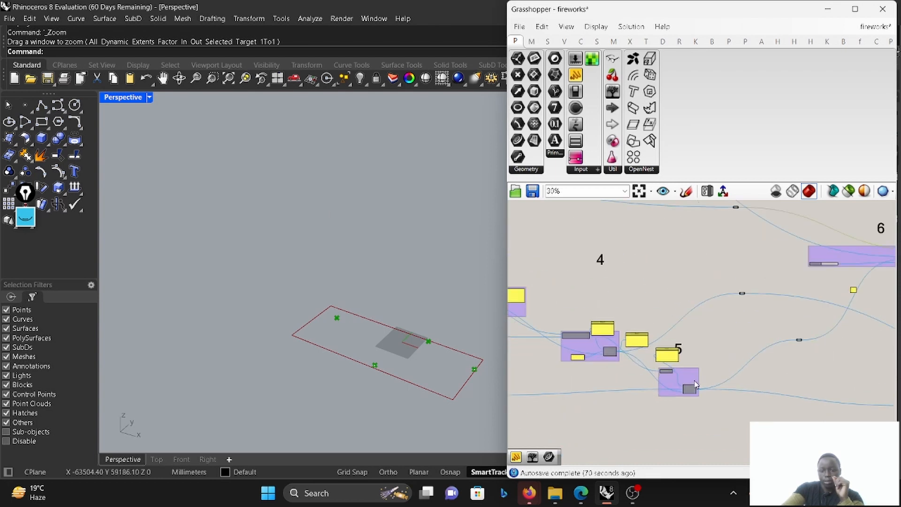
pyautogui.scroll(-6, 774, 374)
pyautogui.scroll(10, 689, 356)
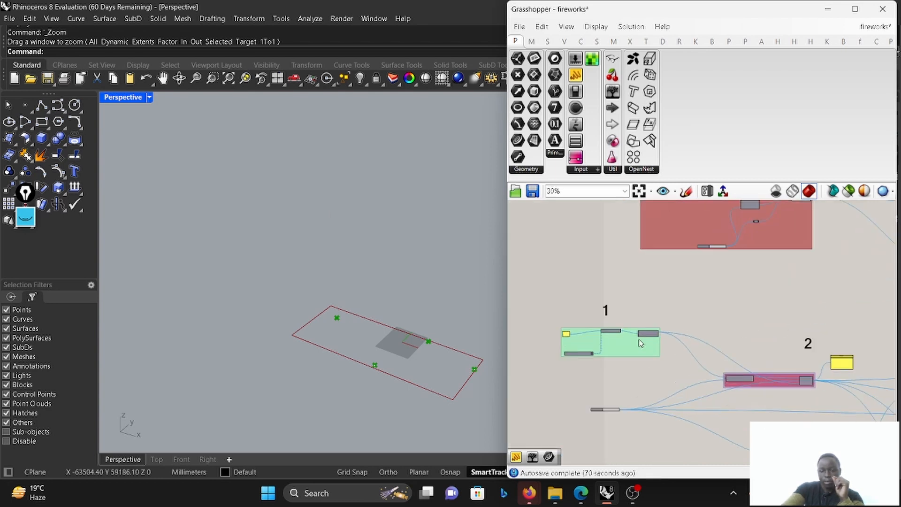
pyautogui.scroll(3, 607, 329)
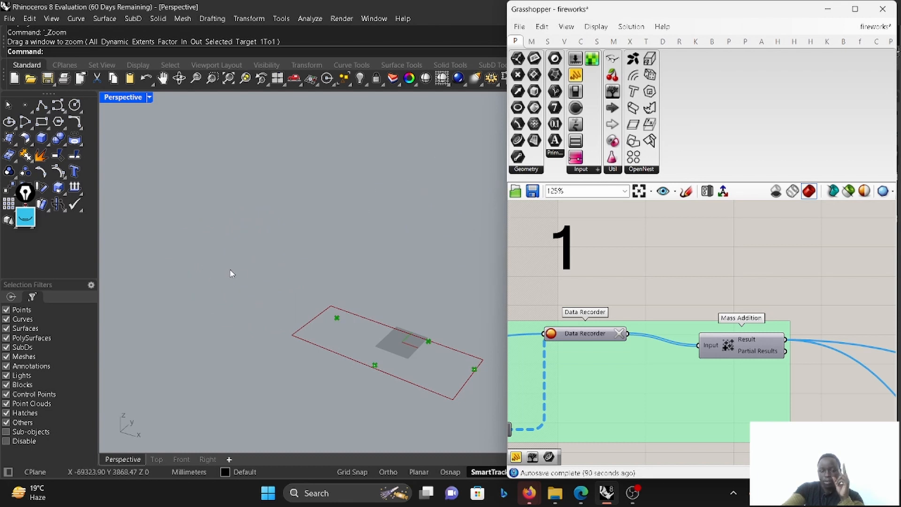
pyautogui.scroll(-8, 797, 352)
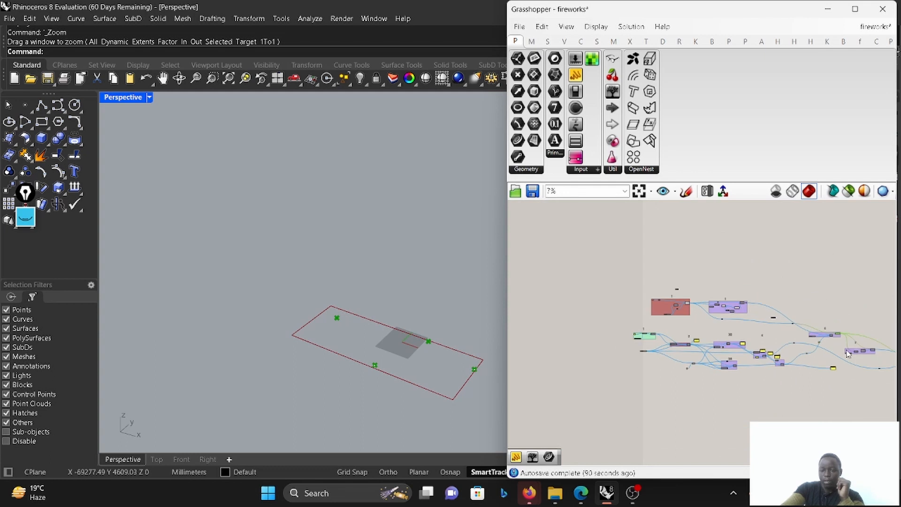
# - Set the Number Slider in group 6 to 786
pyautogui.scroll(5, 793, 323)
pyautogui.scroll(-2, 786, 313)
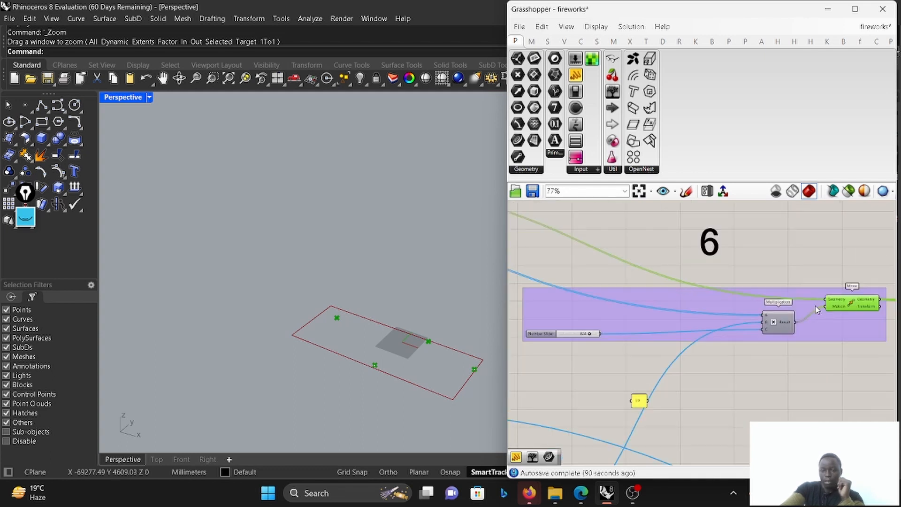
pyautogui.scroll(1, 786, 313)
pyautogui.scroll(3, 617, 337)
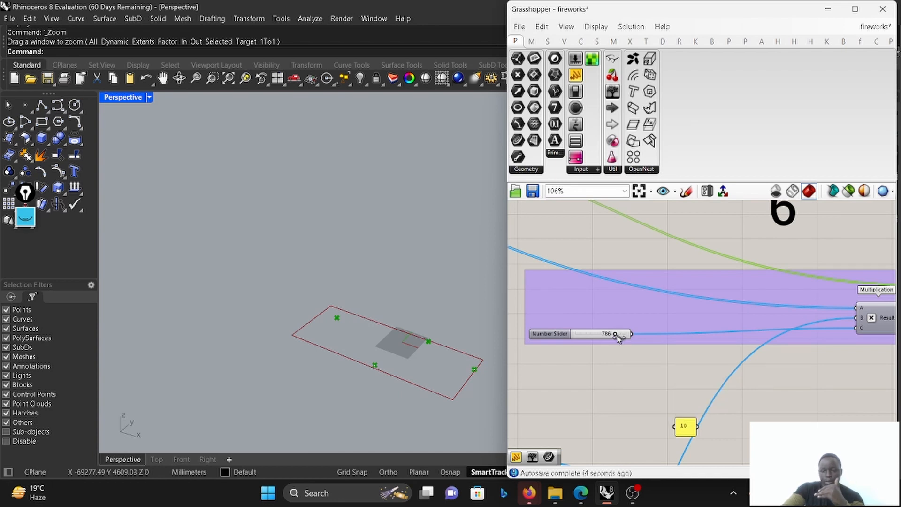
pyautogui.scroll(-5, 618, 340)
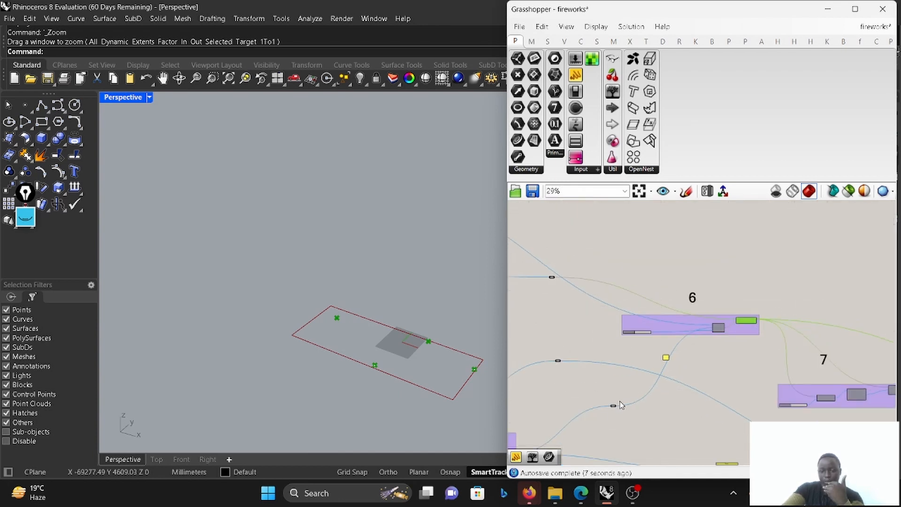
# - Examine how group 6's Move output feeds group 7's Sphere, and inspect the moved points in the Perspective viewport
pyautogui.scroll(-6, 635, 325)
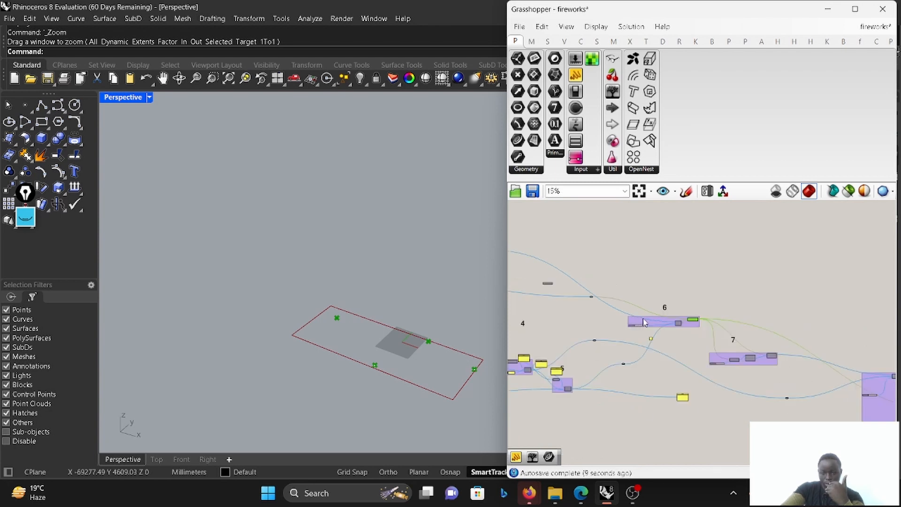
pyautogui.scroll(4, 740, 357)
pyautogui.scroll(6, 607, 296)
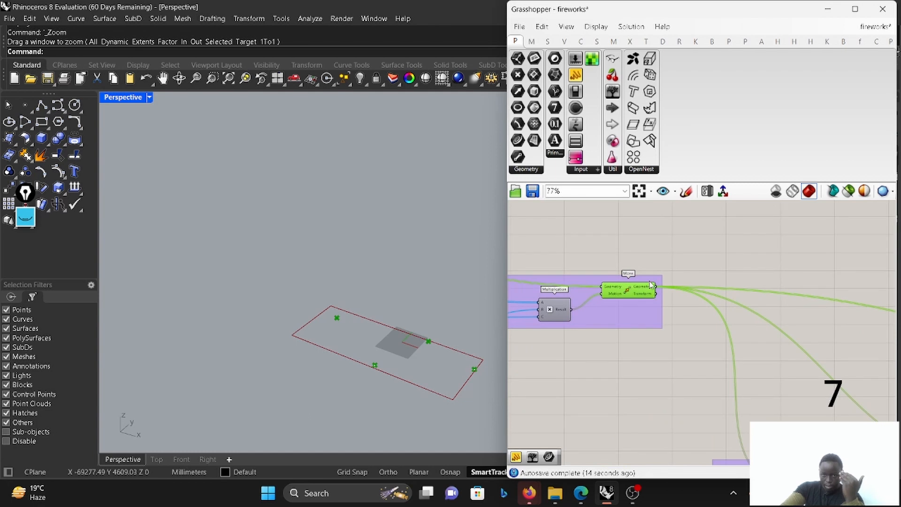
pyautogui.scroll(-3, 655, 279)
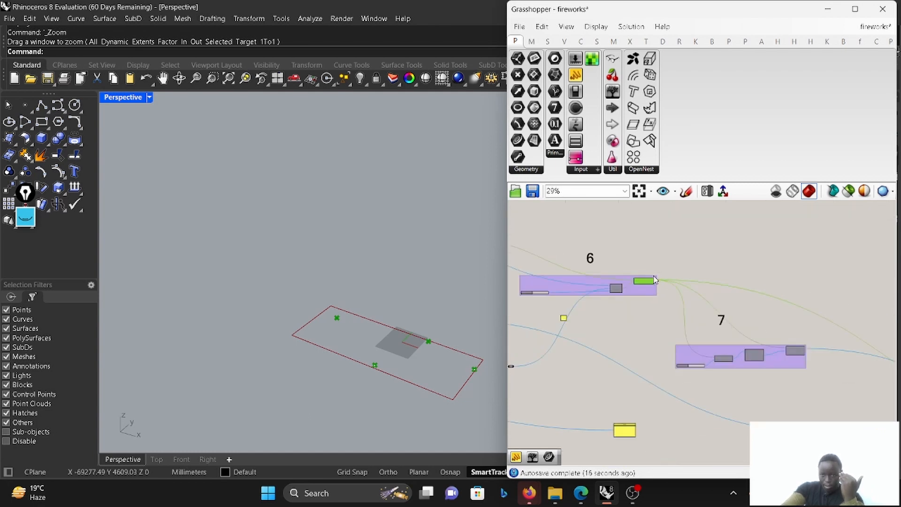
pyautogui.scroll(3, 746, 341)
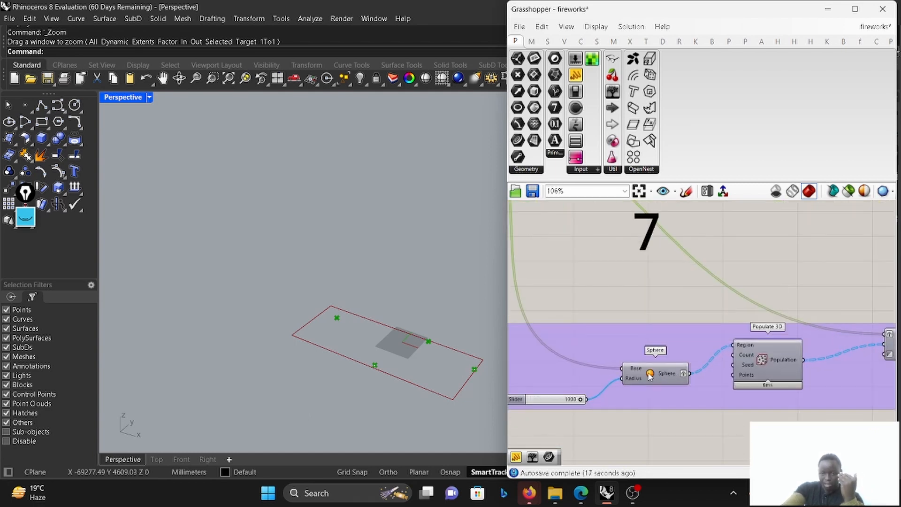
pyautogui.scroll(3, 661, 376)
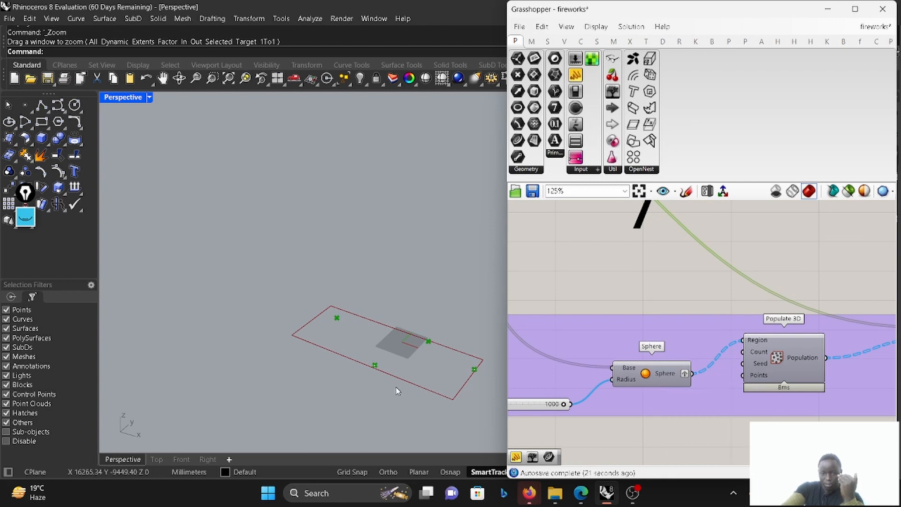
pyautogui.scroll(5, 357, 350)
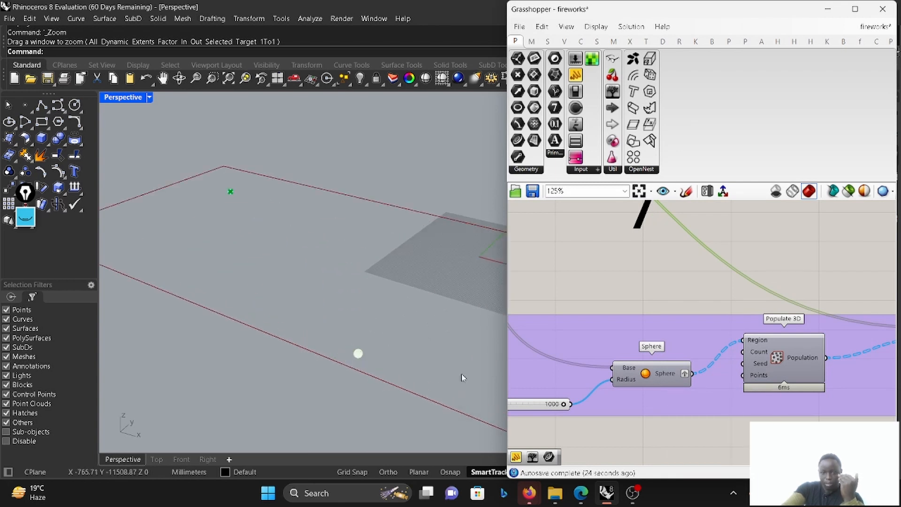
pyautogui.scroll(-7, 739, 357)
pyautogui.scroll(8, 823, 356)
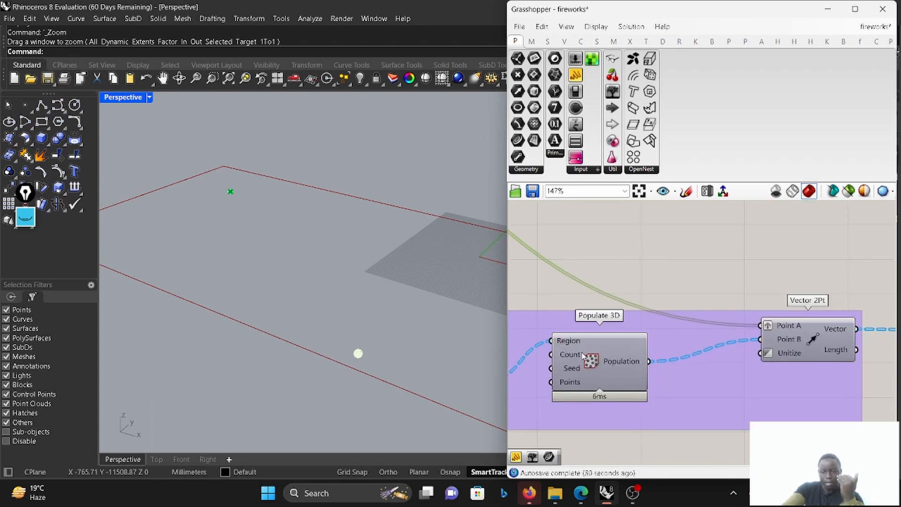
# - Examine group 7's Populate 3D with its Count input, and trace Vector 2Pt's Point A back to group 6's Move
pyautogui.click(582, 355)
pyautogui.scroll(-4, 769, 347)
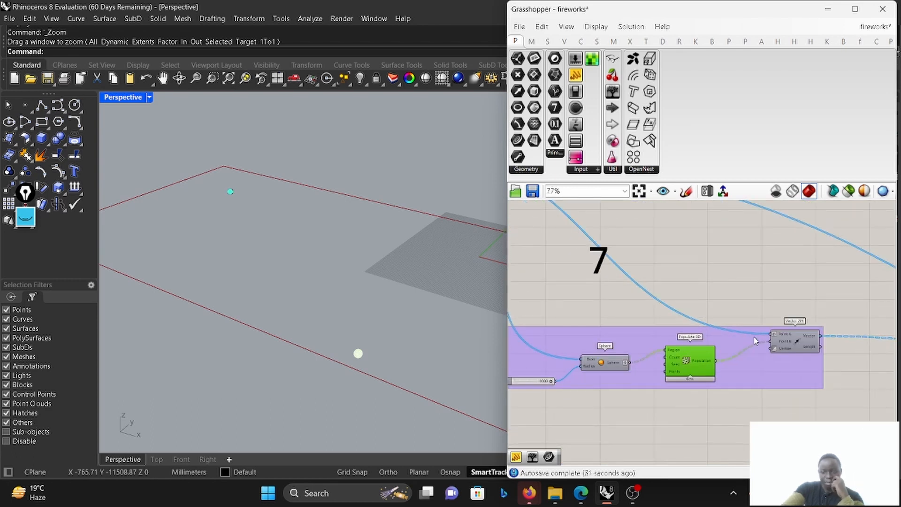
pyautogui.scroll(5, 760, 335)
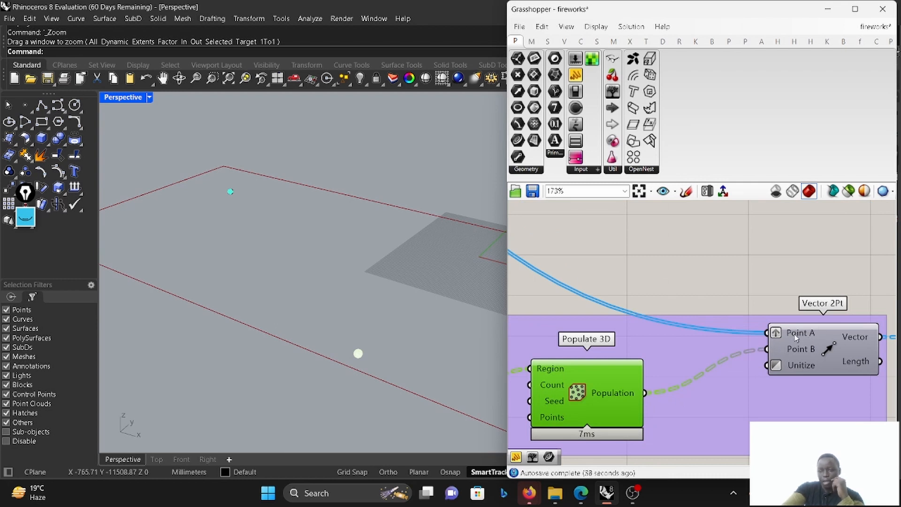
pyautogui.scroll(-8, 796, 336)
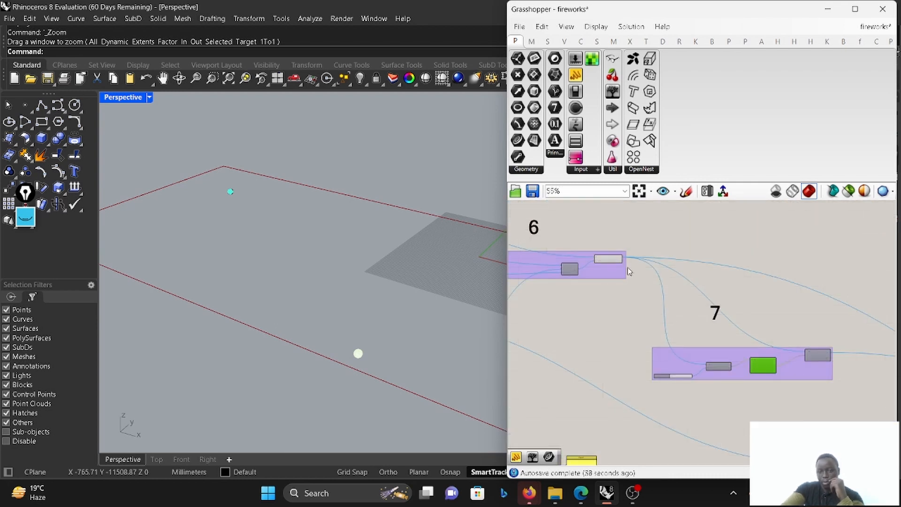
pyautogui.scroll(2, 629, 272)
pyautogui.click(605, 257)
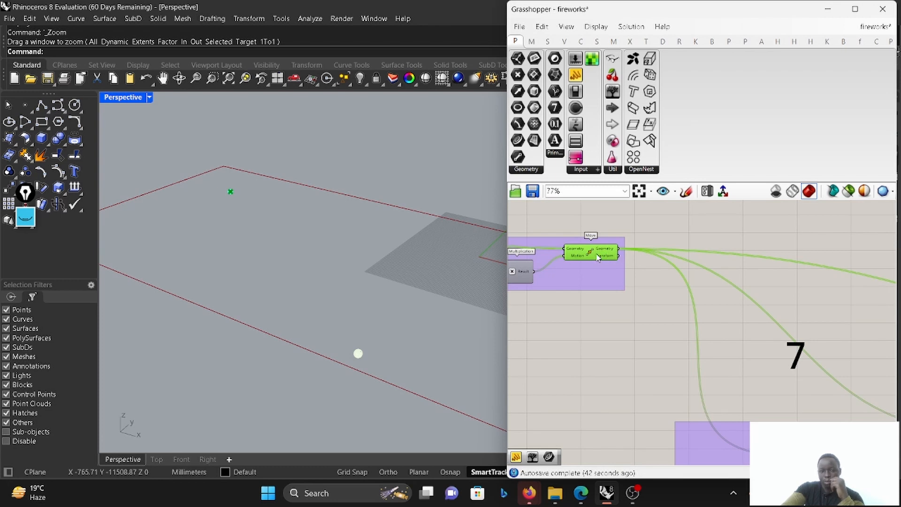
pyautogui.scroll(-4, 596, 253)
pyautogui.scroll(5, 768, 346)
pyautogui.scroll(1, 676, 335)
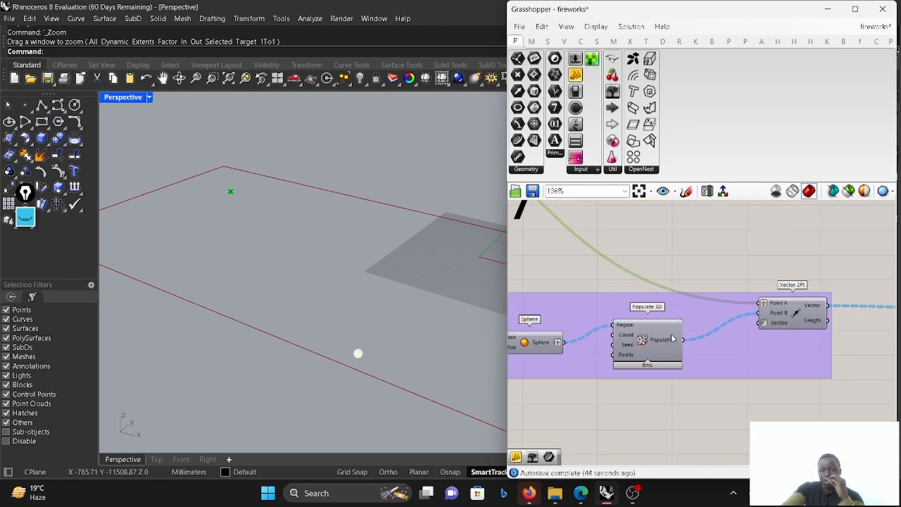
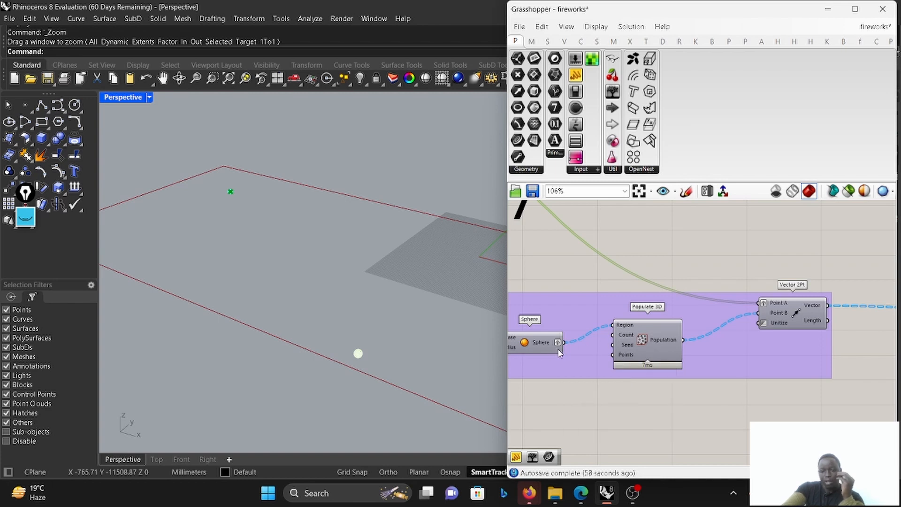
pyautogui.moveTo(623, 342)
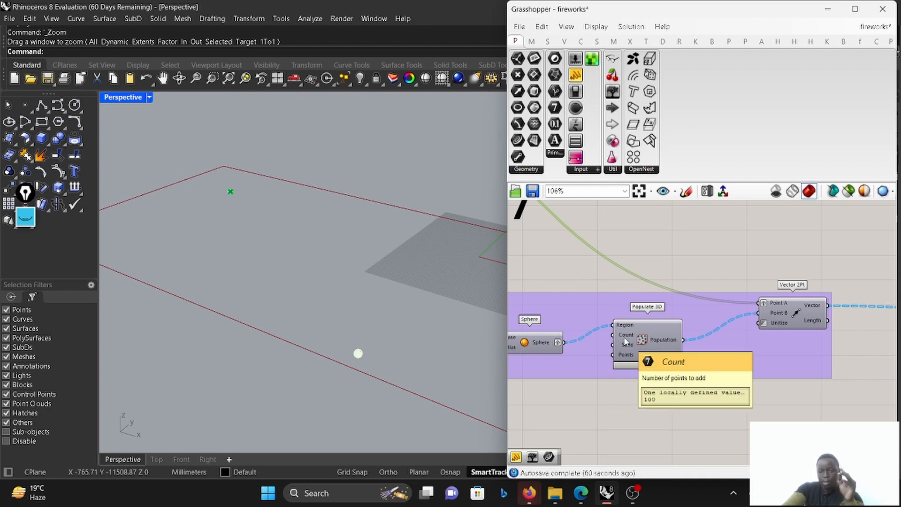
# - Turn on the preview of group 7's Populate 3D component to display the points scattered around each centre
pyautogui.scroll(-2, 625, 341)
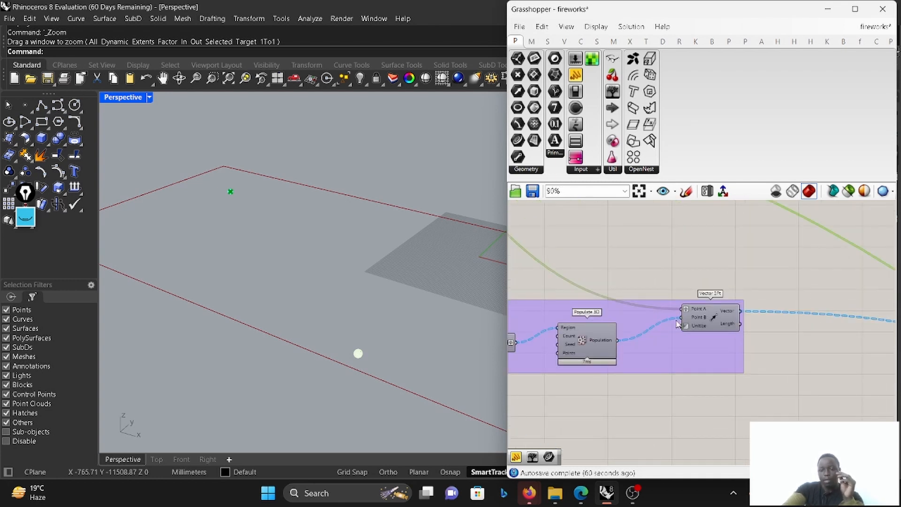
pyautogui.rightClick(592, 344)
pyautogui.click(606, 366)
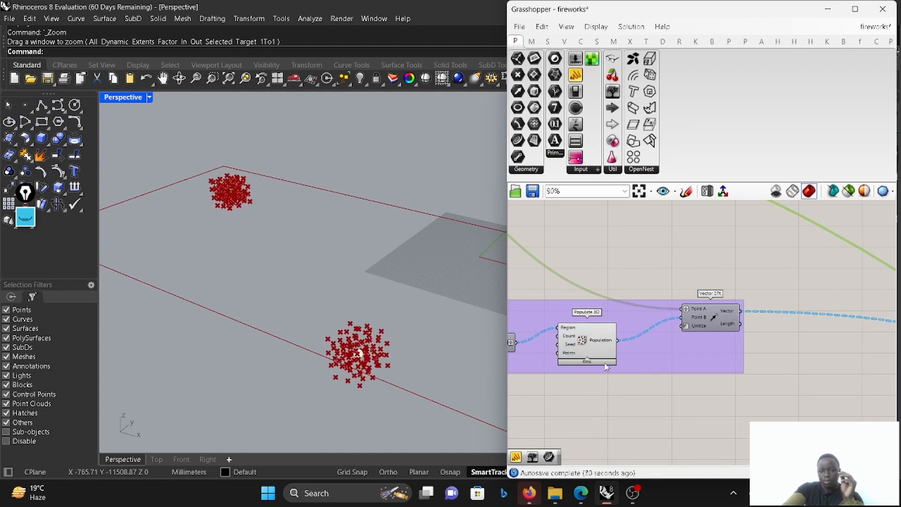
pyautogui.scroll(-4, 624, 328)
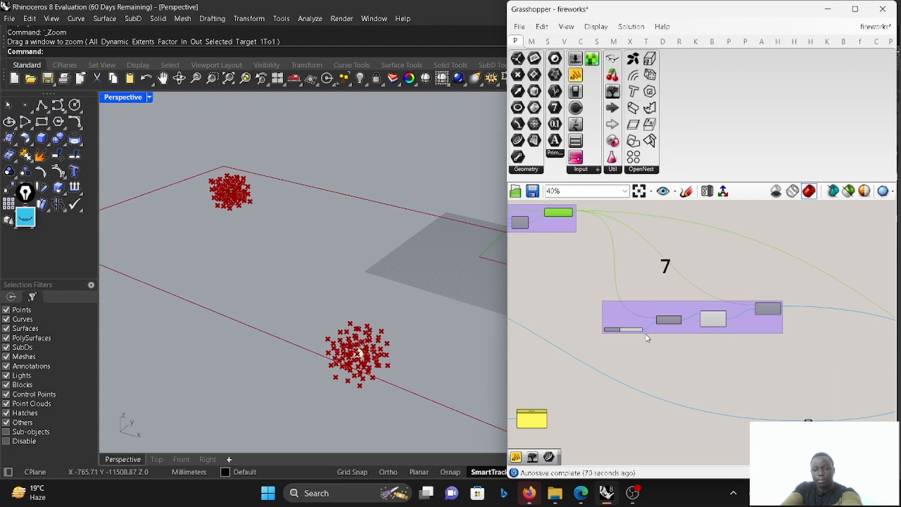
pyautogui.scroll(3, 647, 337)
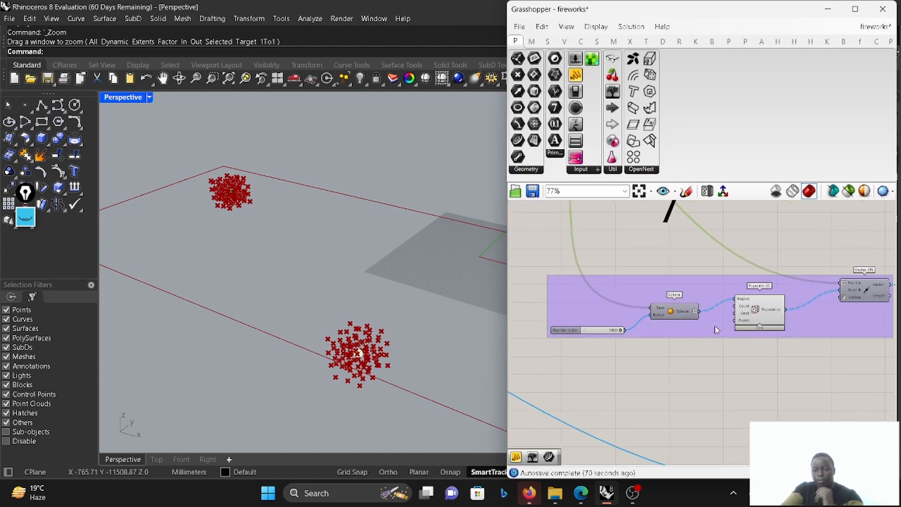
pyautogui.scroll(-4, 716, 329)
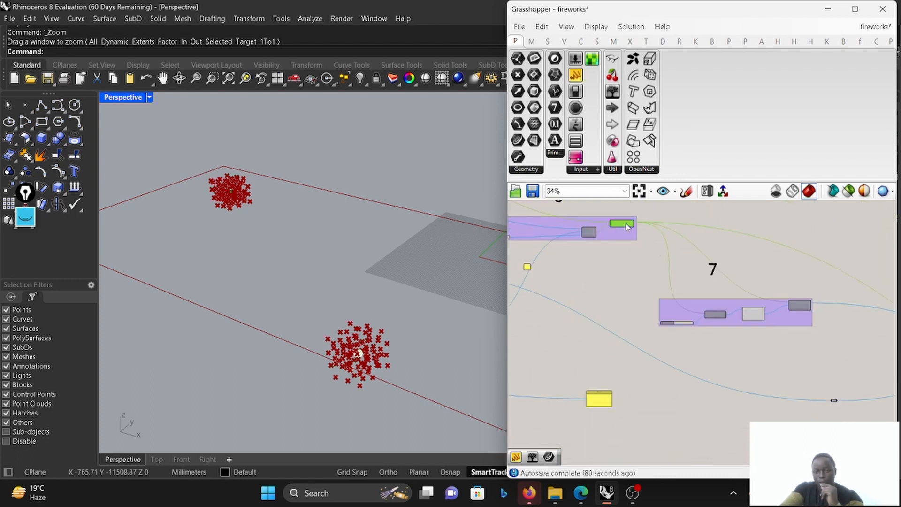
pyautogui.scroll(4, 812, 314)
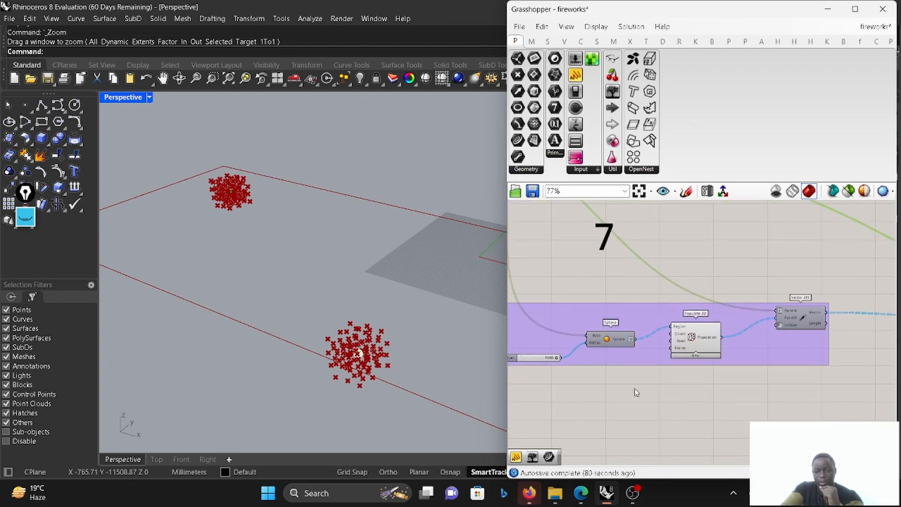
# - Turn the preview of group 7's Sphere component on and off again
pyautogui.moveTo(636, 393); pyautogui.dragTo(592, 315)
pyautogui.rightClick(618, 291)
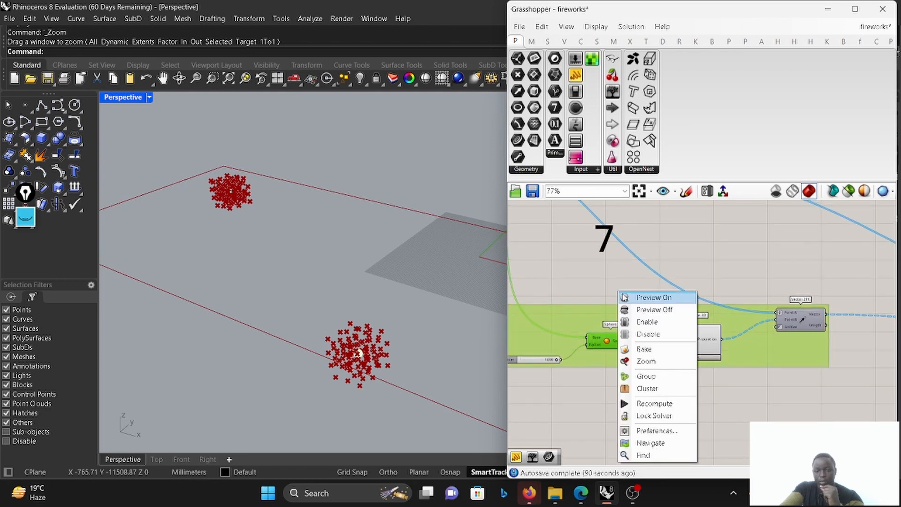
pyautogui.click(627, 298)
pyautogui.moveTo(643, 406); pyautogui.dragTo(593, 291)
pyautogui.rightClick(592, 290)
pyautogui.click(631, 308)
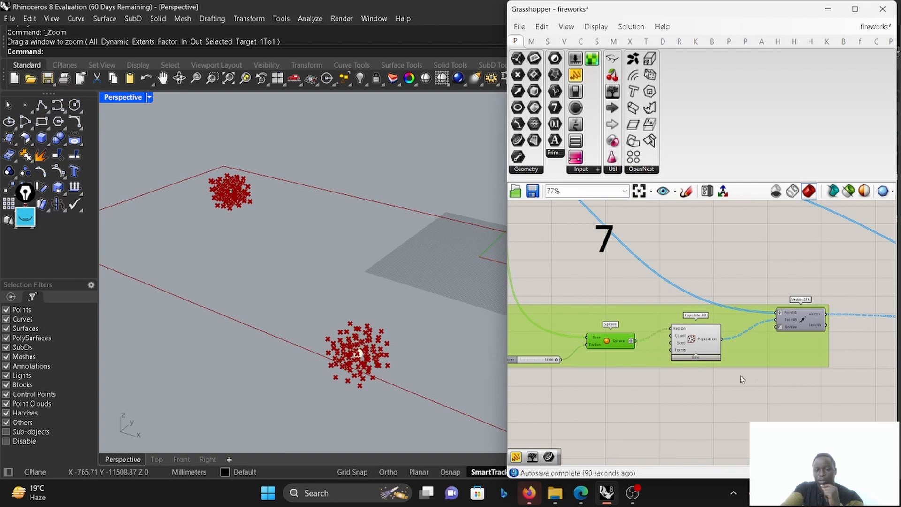
# - Turn off the preview of group 7's Populate 3D component
pyautogui.moveTo(766, 384); pyautogui.dragTo(687, 283)
pyautogui.rightClick(708, 268)
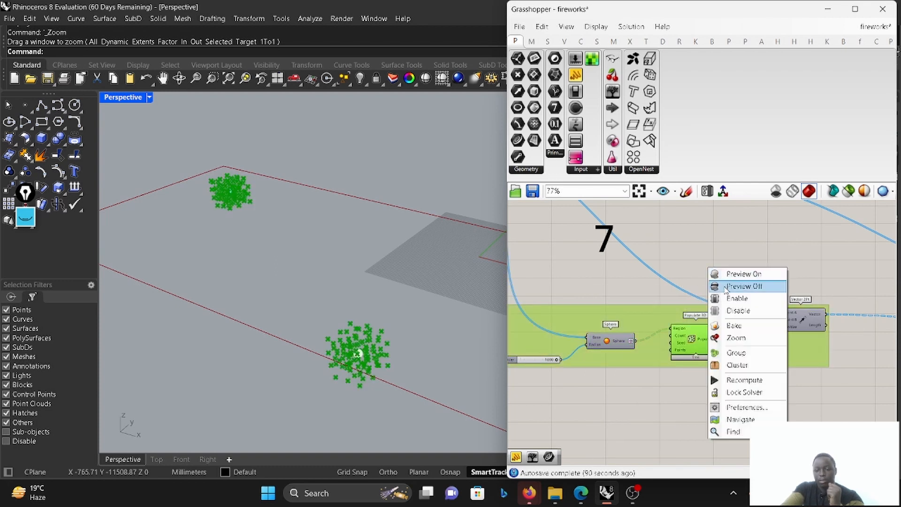
pyautogui.click(725, 286)
# - Move the panel reading group 4's Stream Filter output over beside group 1's Mass Addition
pyautogui.scroll(-4, 746, 305)
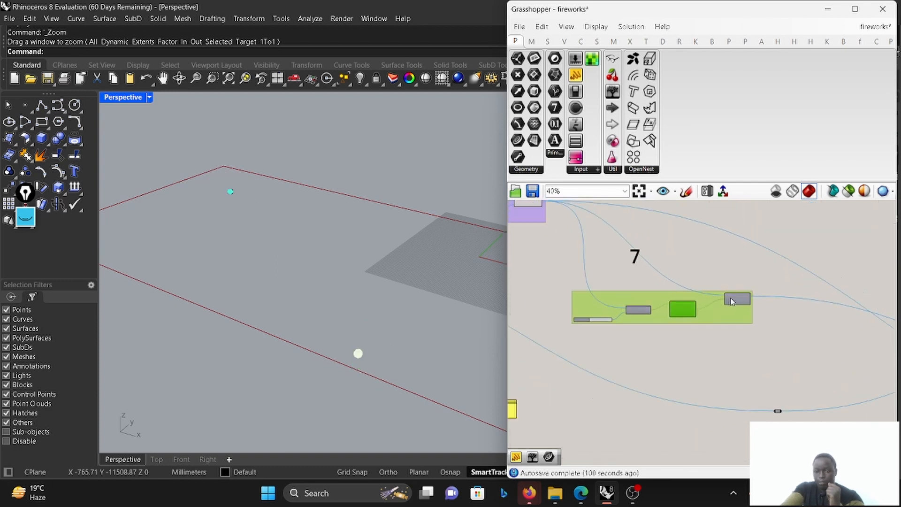
pyautogui.scroll(-4, 734, 301)
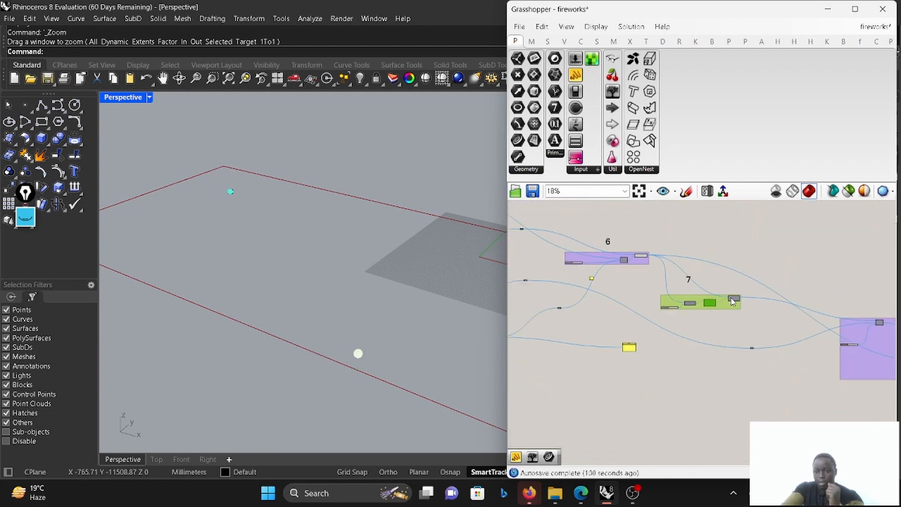
pyautogui.click(752, 349)
pyautogui.scroll(-4, 755, 348)
pyautogui.scroll(6, 692, 333)
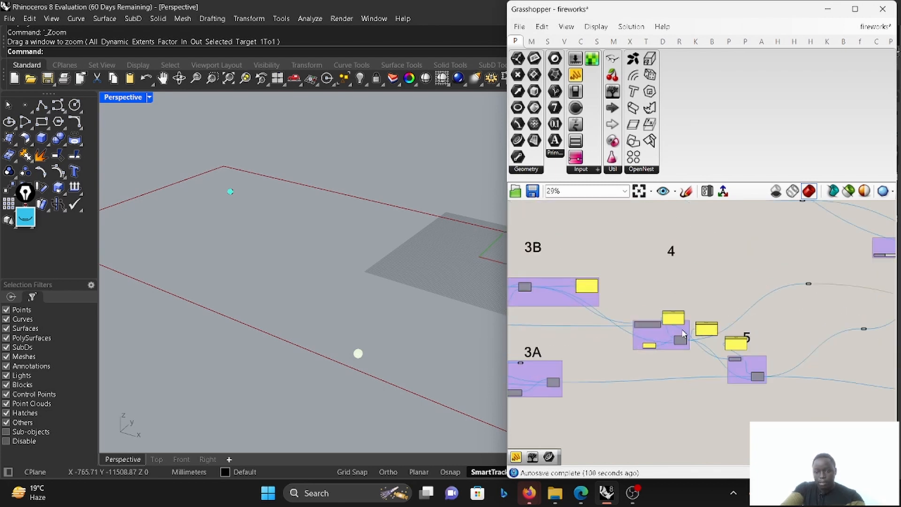
pyautogui.scroll(5, 682, 333)
pyautogui.moveTo(741, 333); pyautogui.dragTo(761, 322)
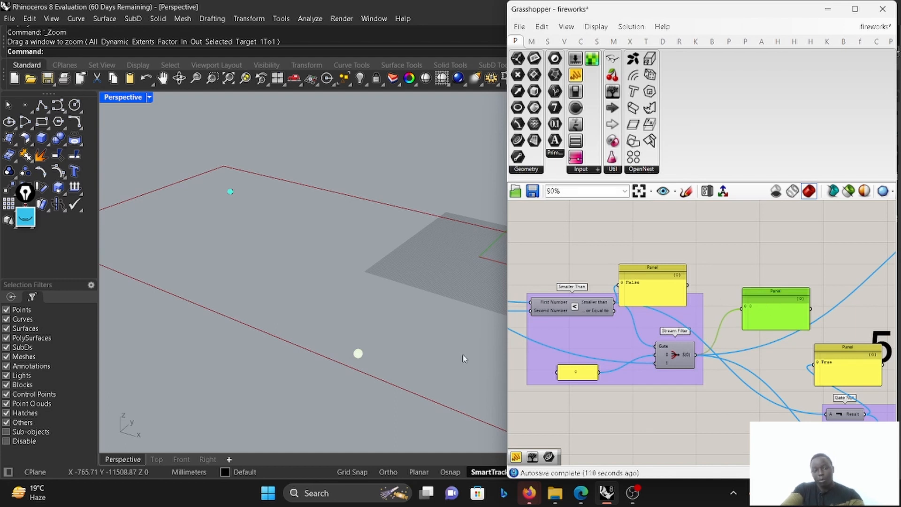
pyautogui.scroll(-5, 747, 329)
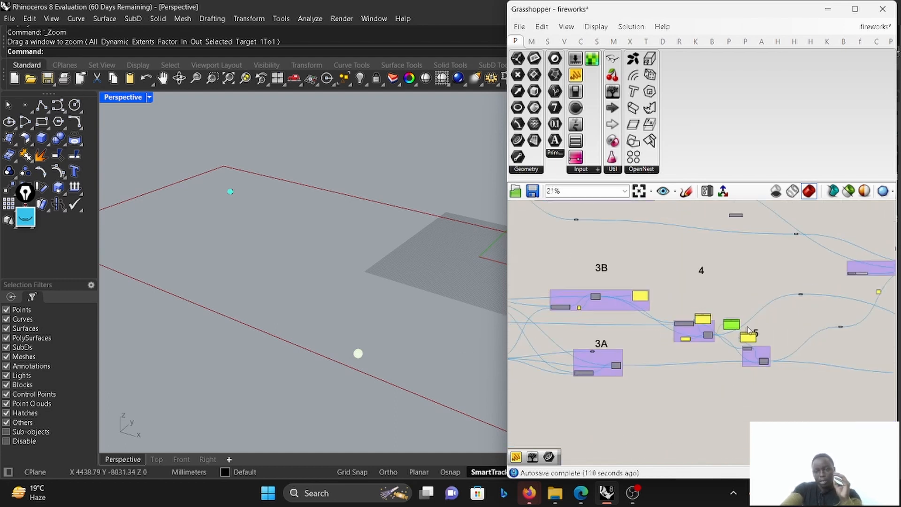
pyautogui.scroll(-2, 748, 330)
pyautogui.scroll(8, 555, 292)
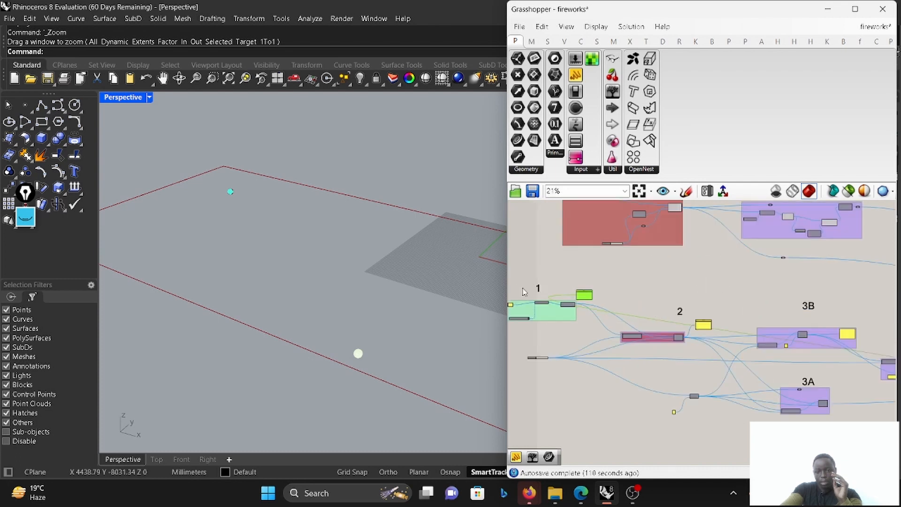
# - Reset group 1's Data Recorder and inspect the restarted animation's points in the Perspective viewport
pyautogui.click(550, 328)
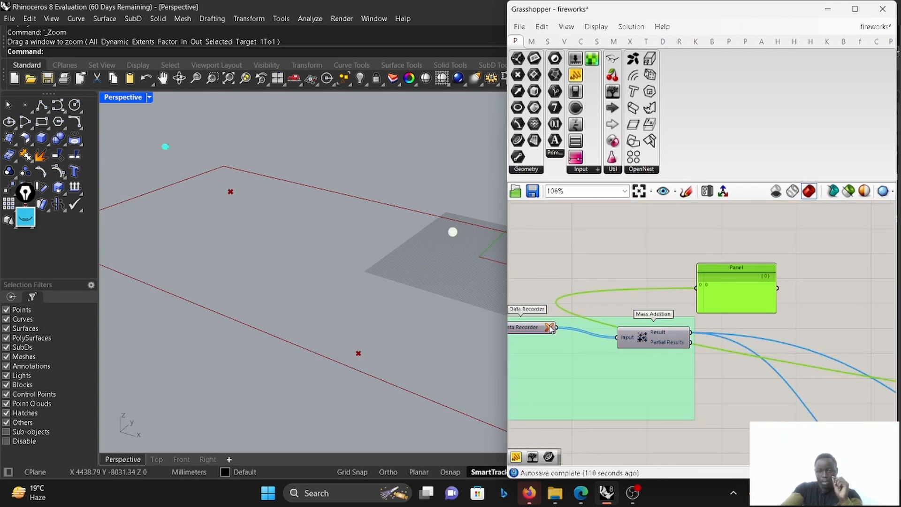
pyautogui.scroll(-4, 291, 332)
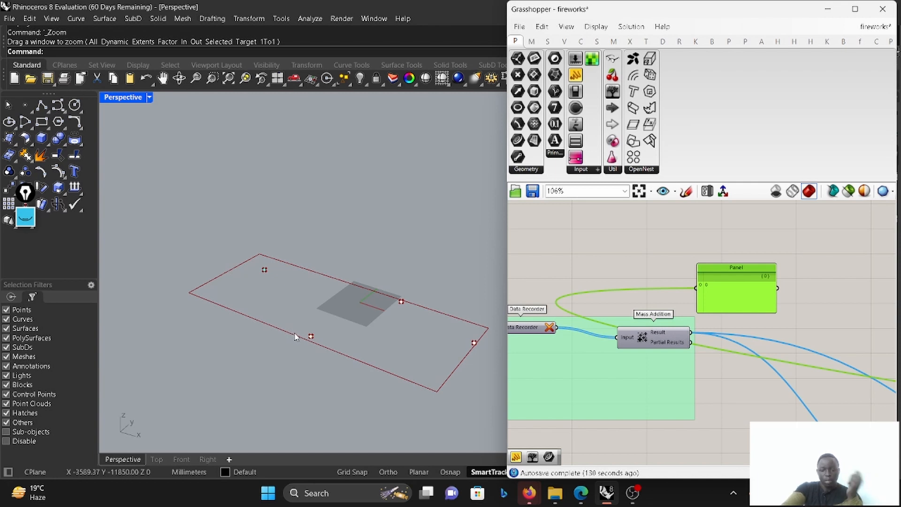
pyautogui.scroll(-2, 488, 343)
# - Move the Stream Filter output panel from group 1 to beside the Multiplication in the group after group 7
pyautogui.scroll(-8, 586, 313)
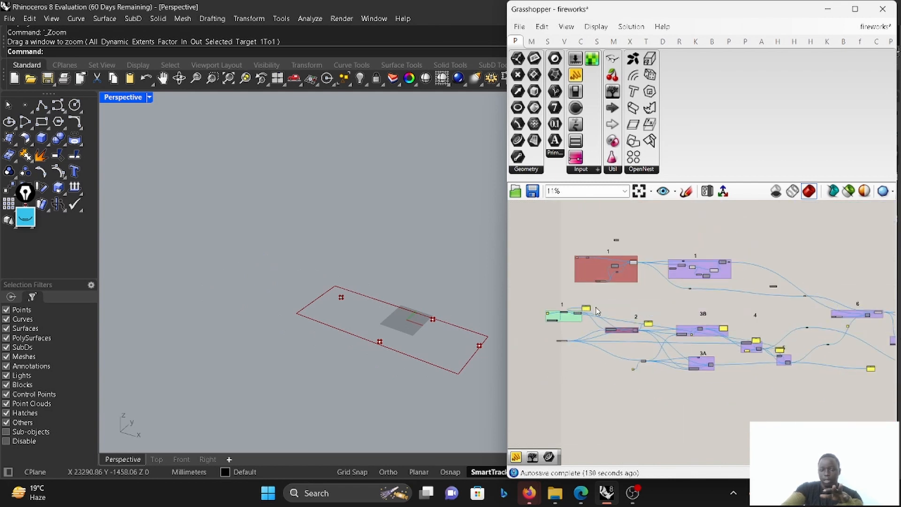
pyautogui.scroll(3, 845, 328)
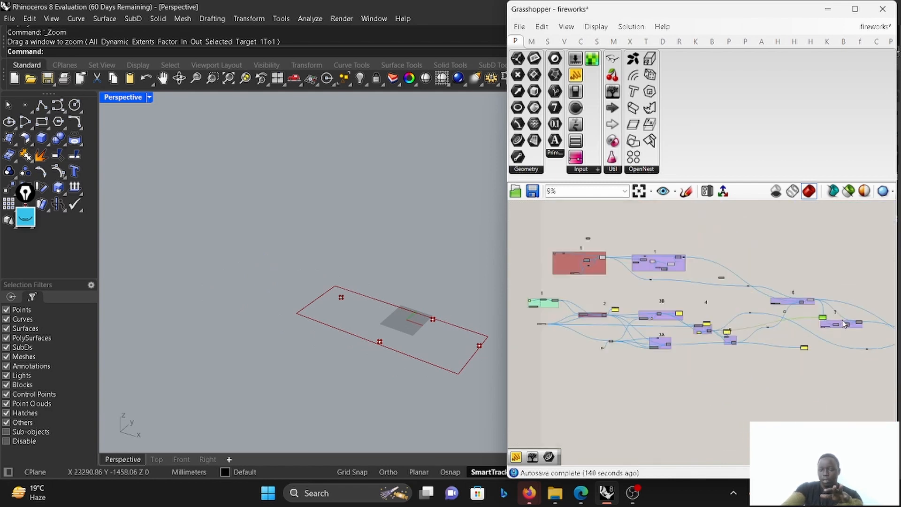
pyautogui.scroll(7, 833, 329)
pyautogui.scroll(-5, 667, 322)
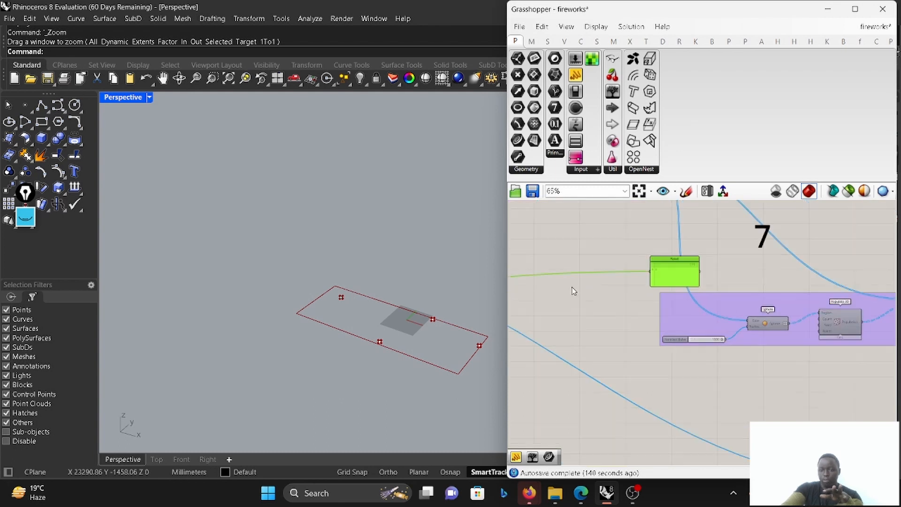
pyautogui.scroll(7, 695, 346)
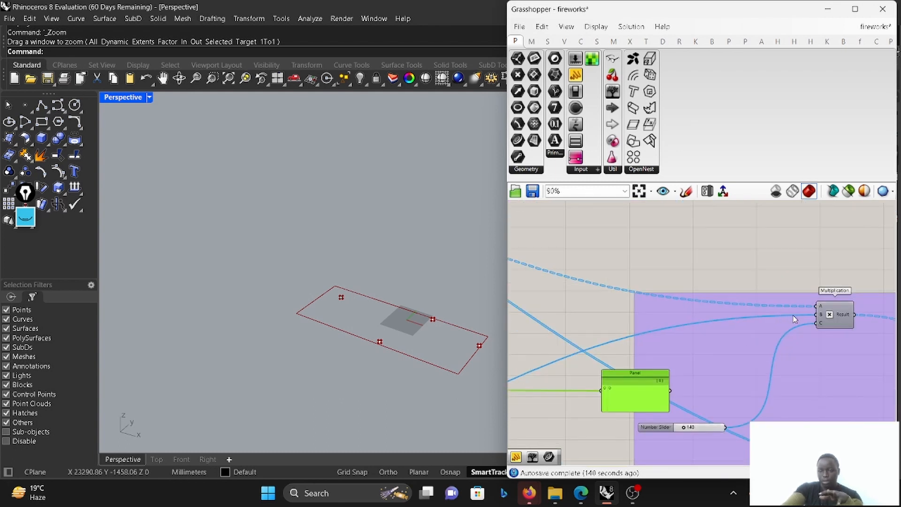
# - Trace the wires from group 7's vector component and the Stream Filter panel area to the Multiplication's inputs
pyautogui.scroll(-8, 661, 309)
pyautogui.scroll(7, 660, 308)
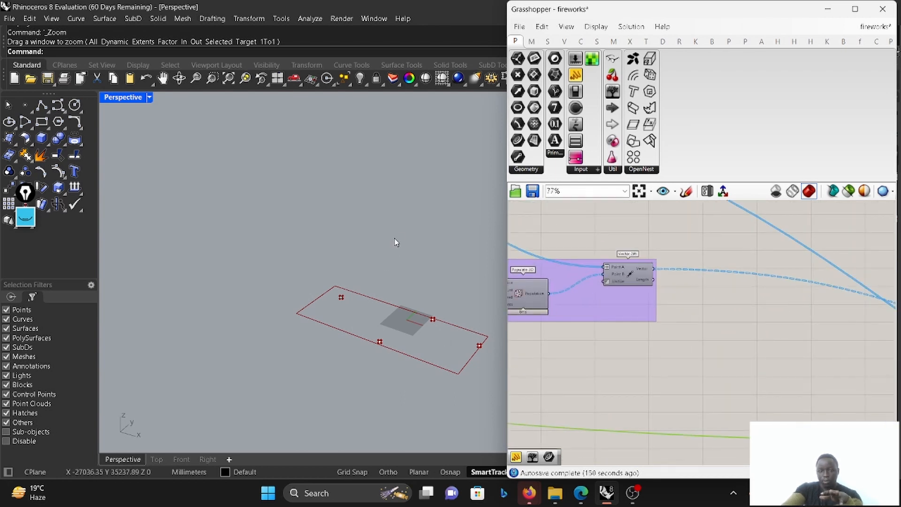
pyautogui.scroll(-8, 644, 273)
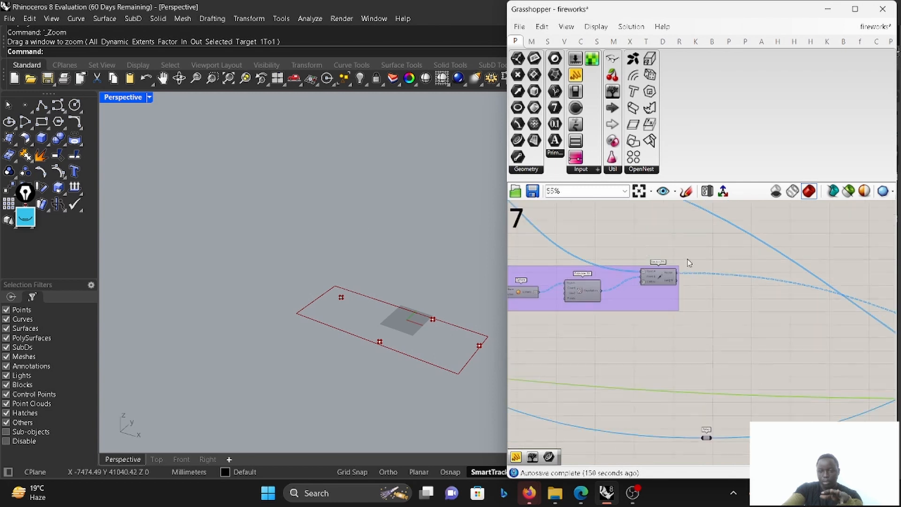
pyautogui.scroll(8, 718, 324)
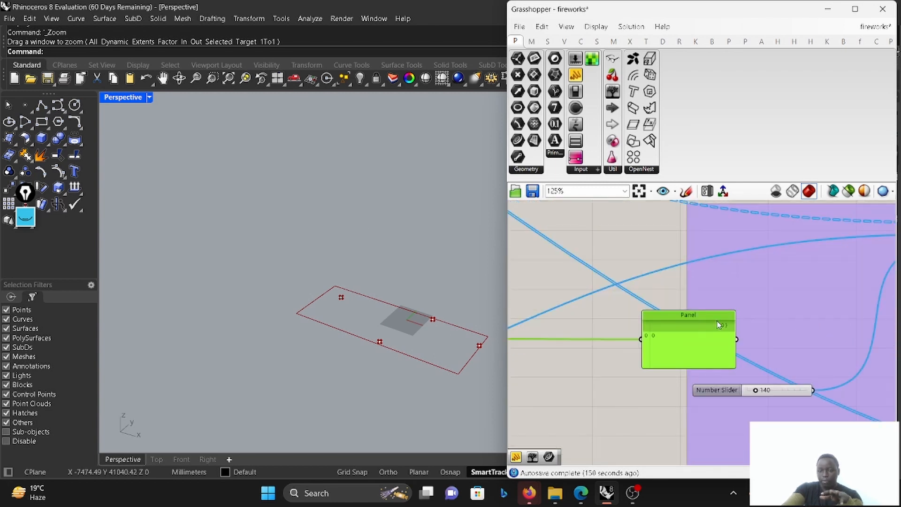
pyautogui.scroll(-3, 689, 322)
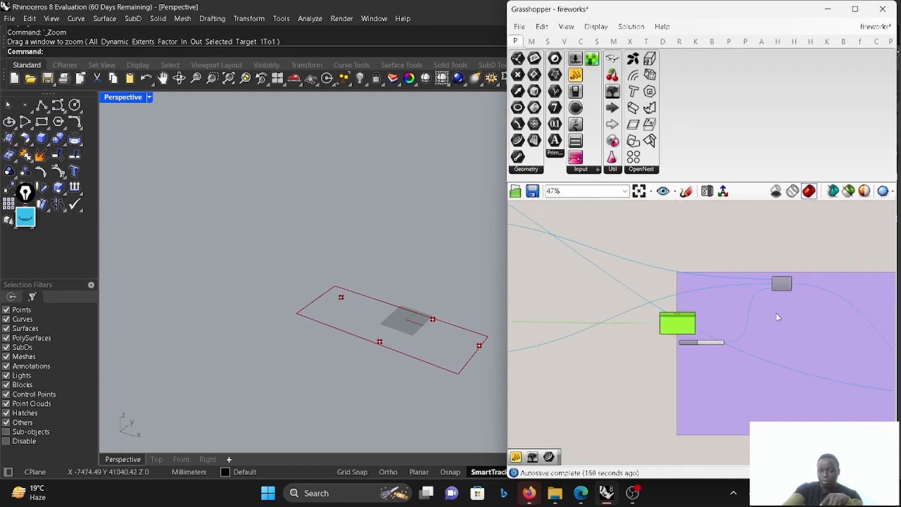
pyautogui.scroll(3, 769, 274)
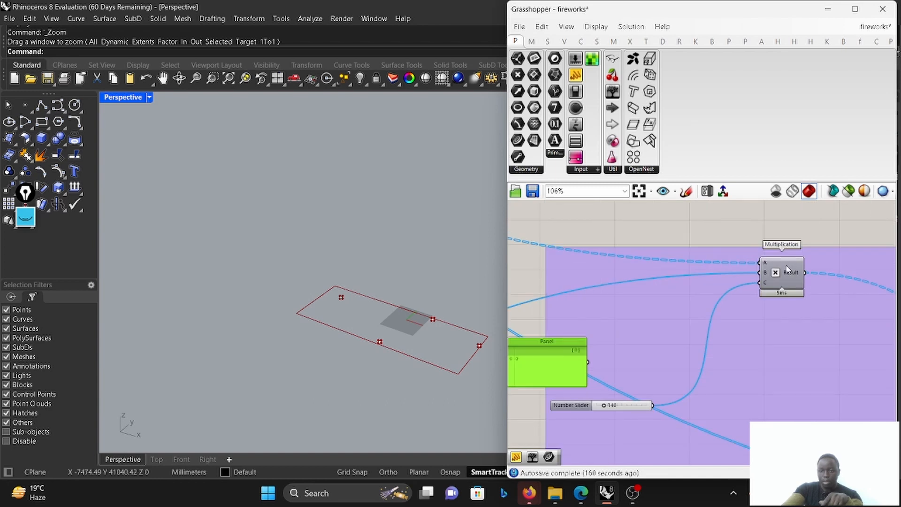
# - Set the number slider feeding the Multiplication's C input to 156
pyautogui.scroll(1, 620, 374)
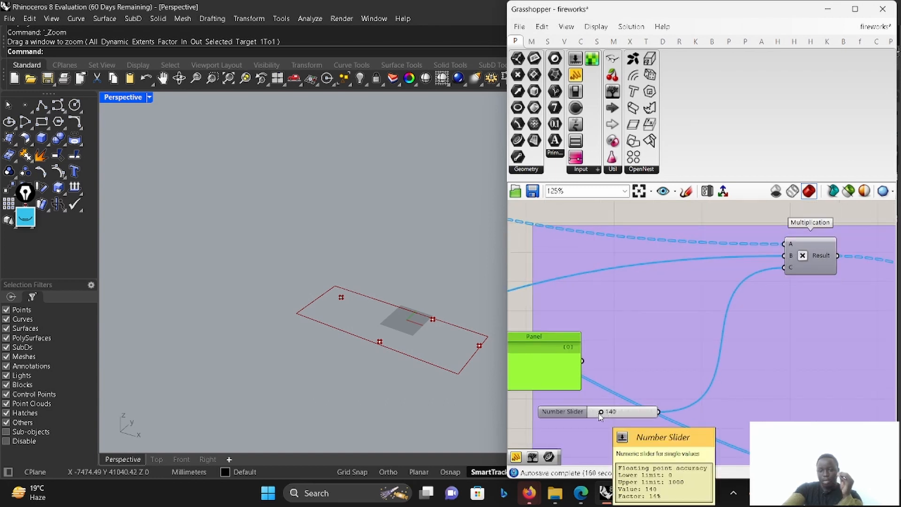
pyautogui.moveTo(601, 412); pyautogui.dragTo(602, 413)
pyautogui.doubleClick(602, 413)
pyautogui.click(654, 384)
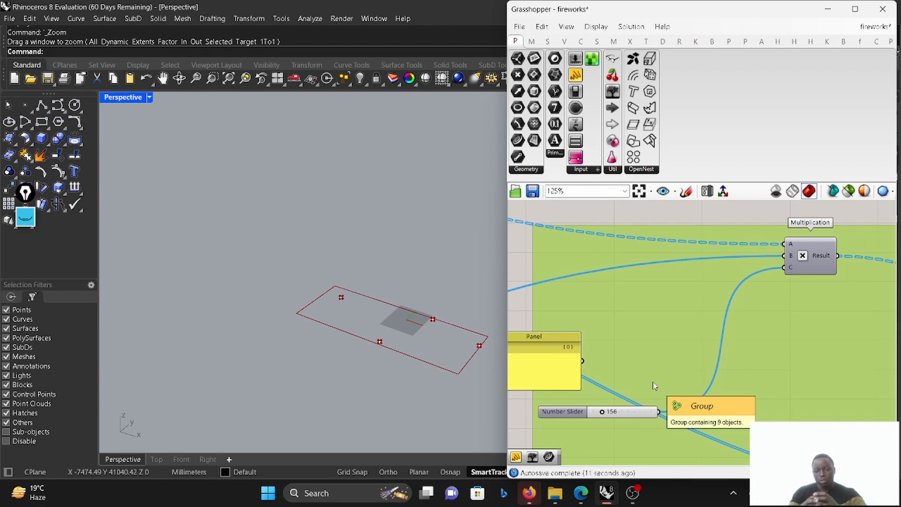
# - Follow the Multiplication's result to the Move component and examine the connected Tree Statistics and Mesh Sphere components
pyautogui.scroll(-10, 654, 385)
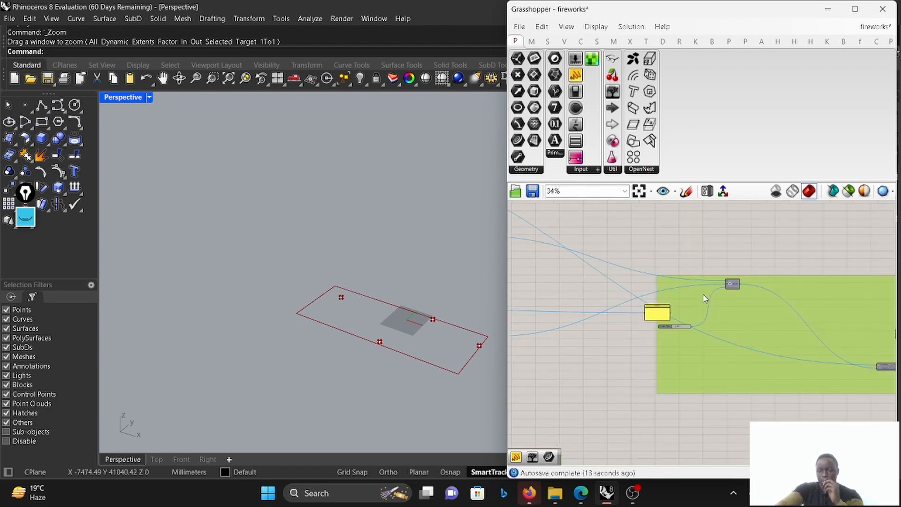
pyautogui.scroll(8, 819, 324)
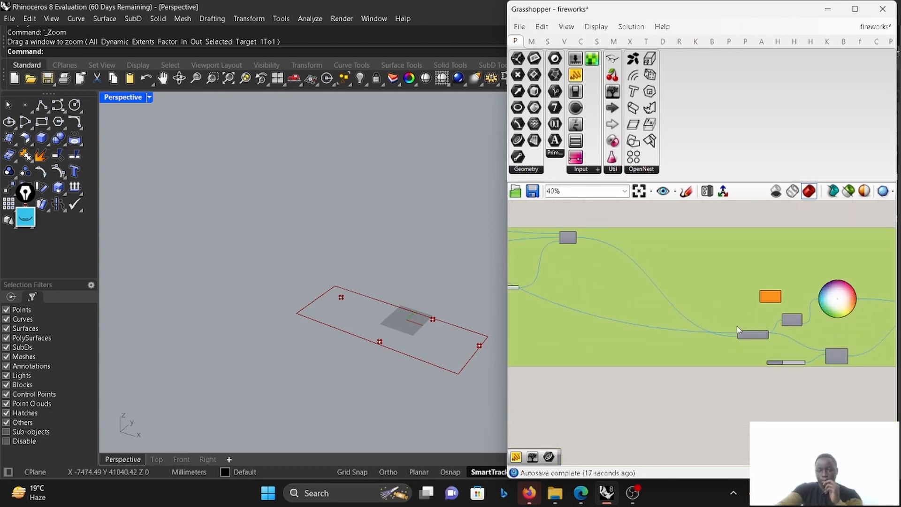
pyautogui.scroll(-2, 792, 356)
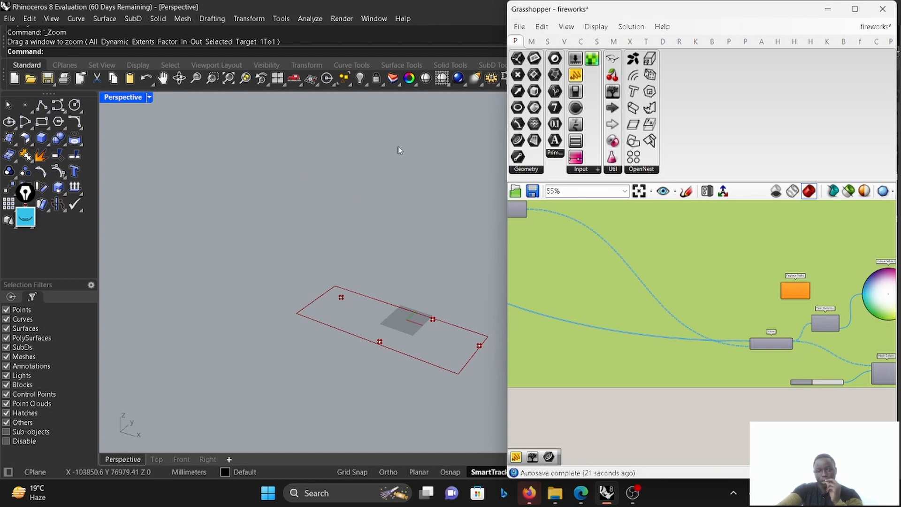
pyautogui.scroll(2, 829, 357)
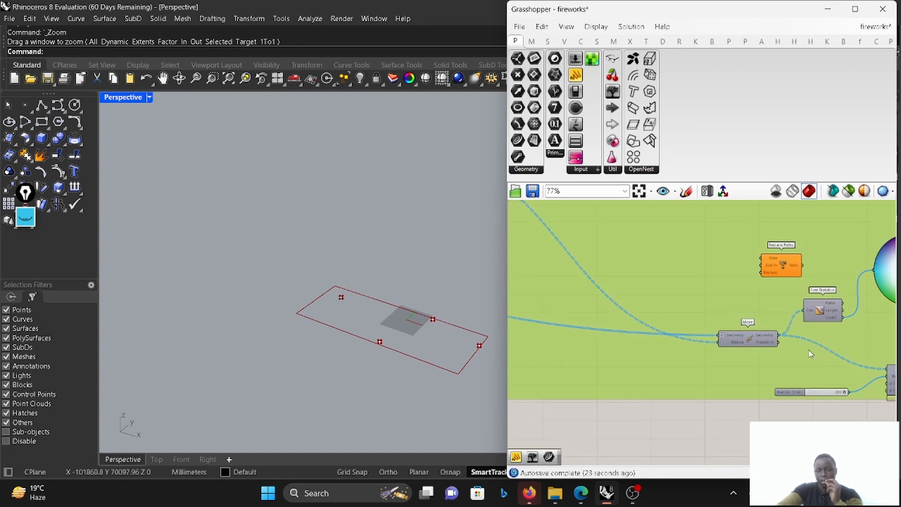
pyautogui.scroll(3, 806, 348)
pyautogui.scroll(-4, 681, 269)
pyautogui.scroll(3, 781, 281)
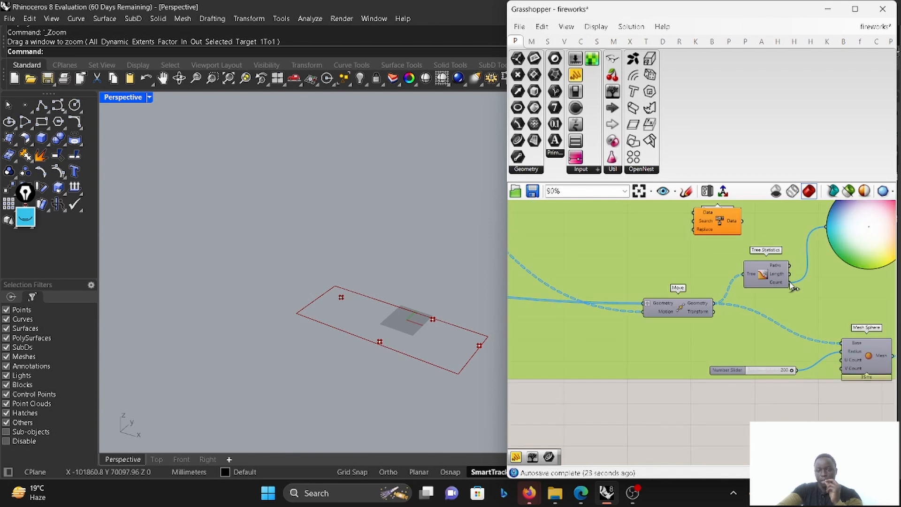
# - Delete the unconnected orange Replace Paths component above Tree Statistics
pyautogui.scroll(-2, 788, 286)
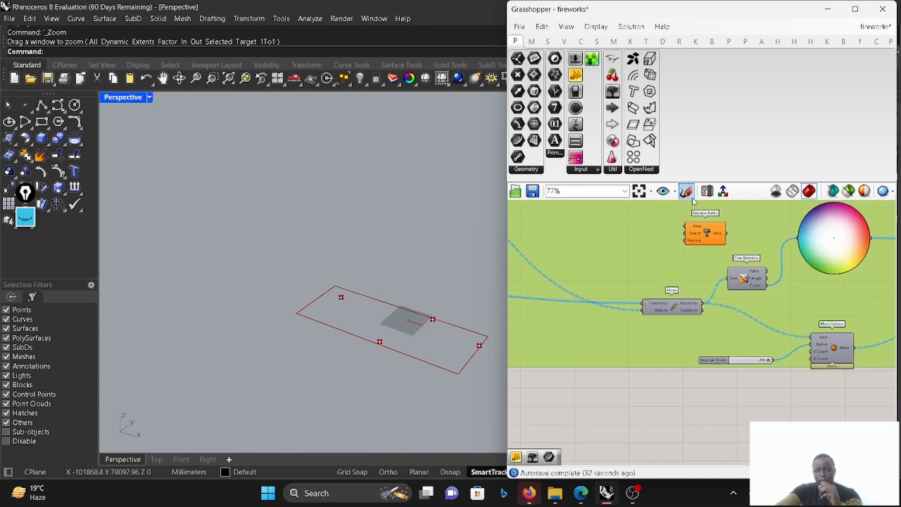
pyautogui.click(706, 241)
pyautogui.press('Delete')
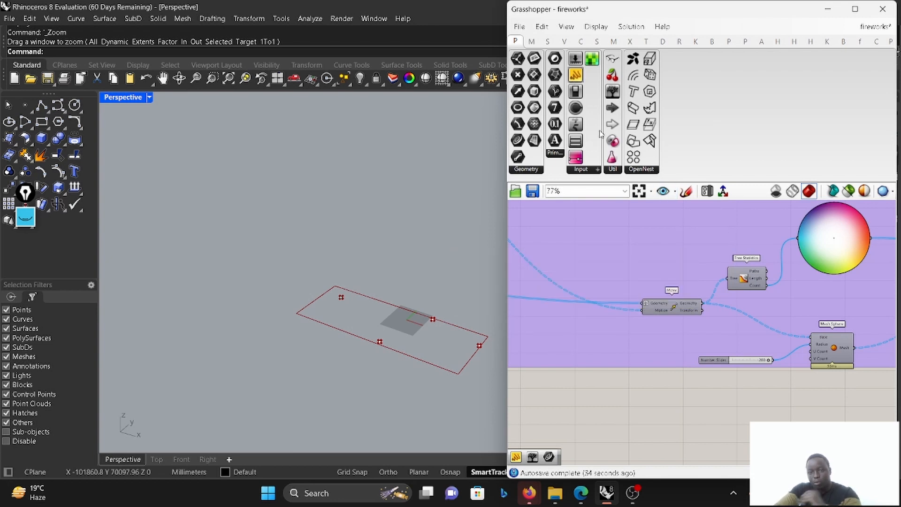
# - Add a panel beside Tree Statistics, positioned below the Colour Wheel, to read the Count output
pyautogui.scroll(4, 726, 277)
pyautogui.click(850, 294)
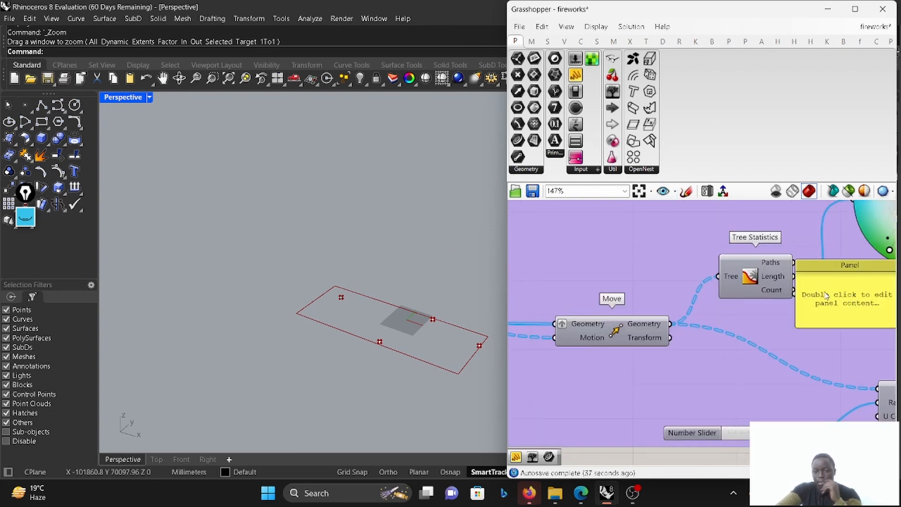
pyautogui.moveTo(817, 299); pyautogui.dragTo(853, 312)
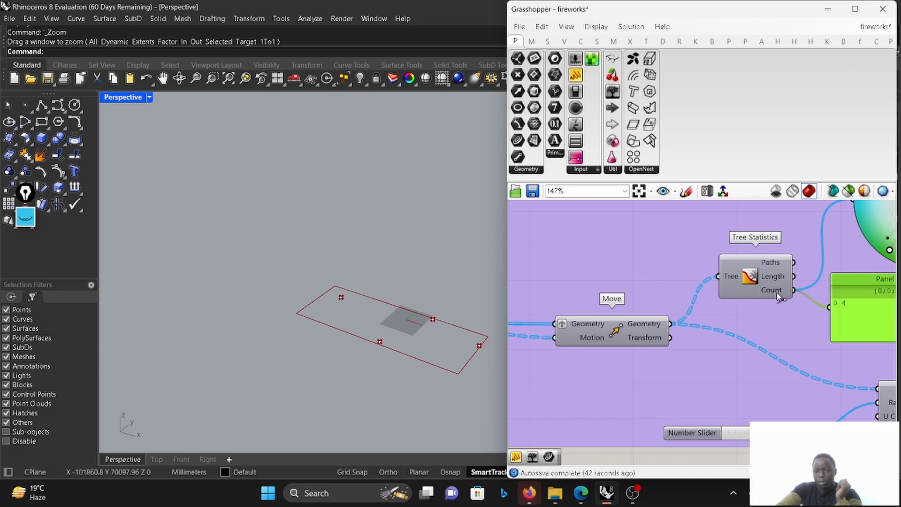
# - Examine how the Tree Statistics Count drives the Colour Wheel and how its colours reach the last component in the group
pyautogui.scroll(-3, 776, 292)
pyautogui.scroll(2, 778, 298)
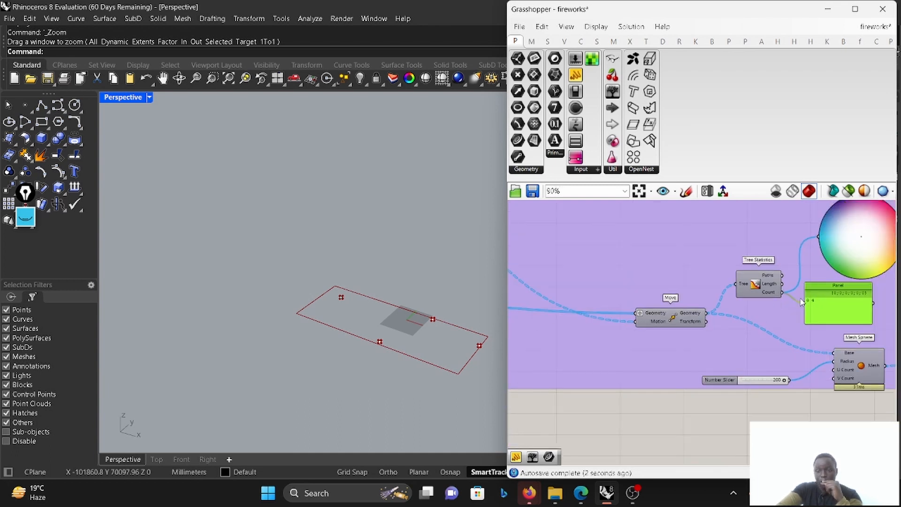
pyautogui.scroll(-2, 863, 275)
pyautogui.scroll(3, 841, 242)
pyautogui.scroll(-2, 841, 241)
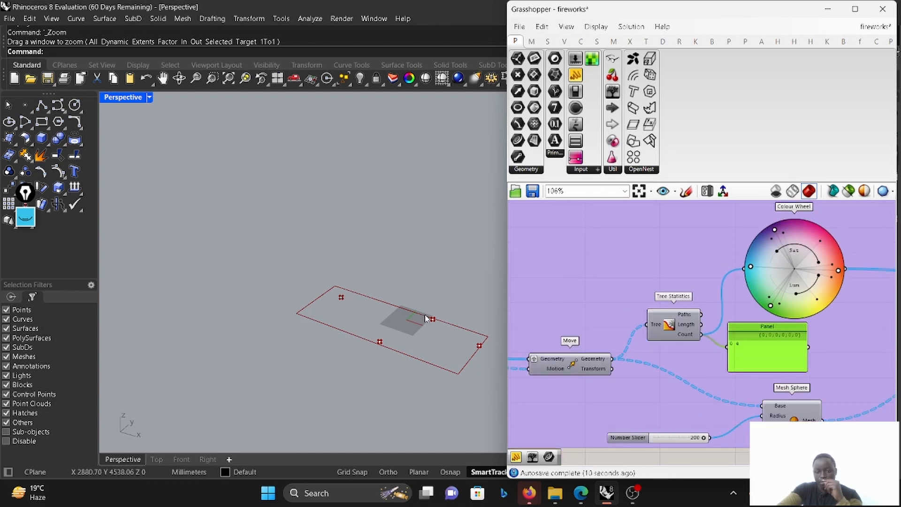
pyautogui.scroll(-3, 751, 308)
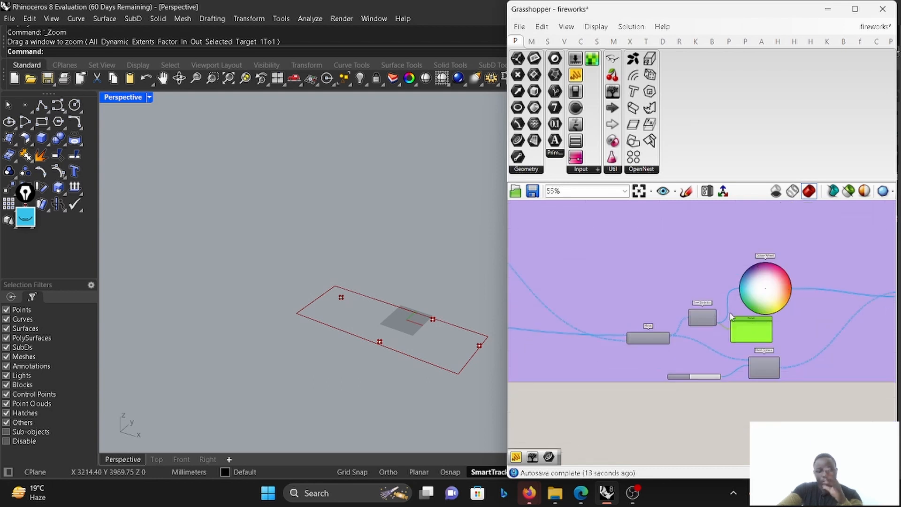
pyautogui.scroll(3, 865, 322)
pyautogui.scroll(-7, 634, 322)
pyautogui.scroll(3, 726, 312)
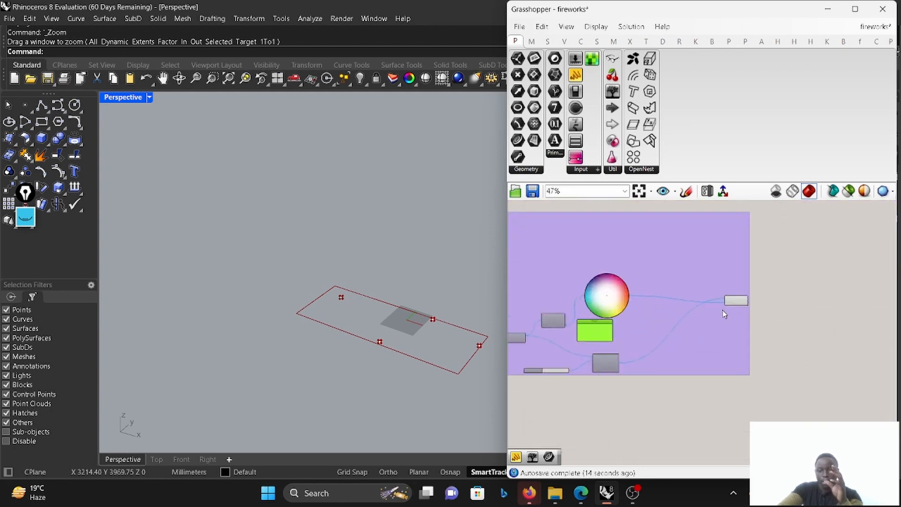
# - Shift the Mesh Sphere component slightly to the right of its place beneath the Count panel
pyautogui.scroll(2, 594, 358)
pyautogui.scroll(3, 594, 359)
pyautogui.moveTo(642, 373); pyautogui.dragTo(689, 369)
pyautogui.scroll(-4, 719, 370)
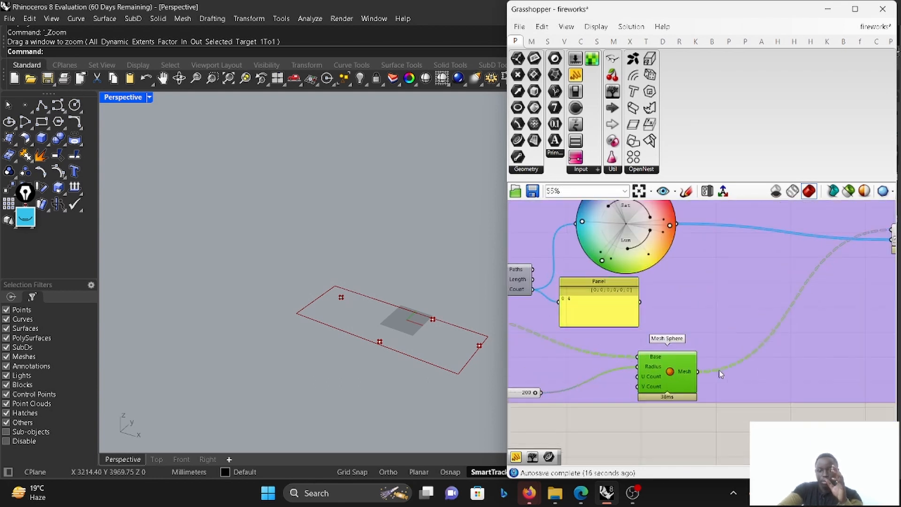
# - Inspect how the Move geometry and the radius slider feed the Mesh Sphere, and where its mesh output leads
pyautogui.scroll(1, 554, 348)
pyautogui.scroll(3, 555, 348)
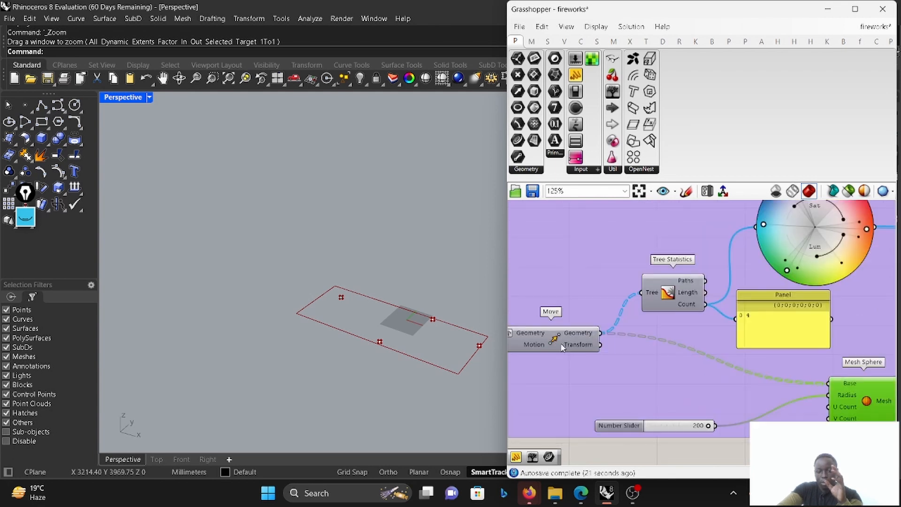
pyautogui.scroll(-2, 557, 346)
pyautogui.scroll(2, 769, 386)
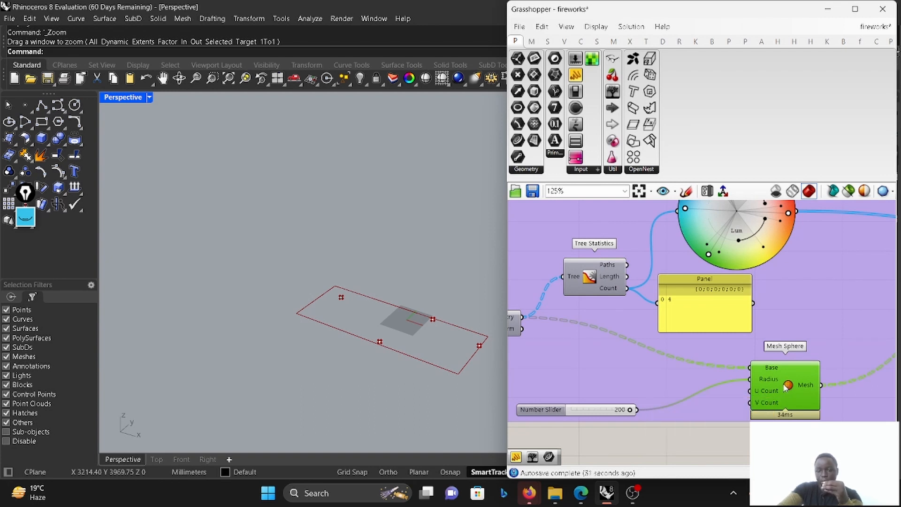
pyautogui.scroll(-8, 811, 358)
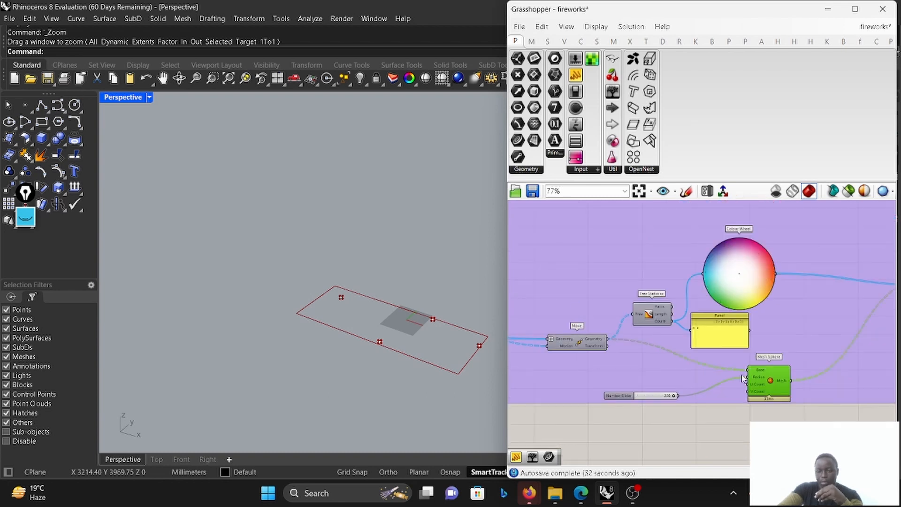
pyautogui.scroll(3, 812, 358)
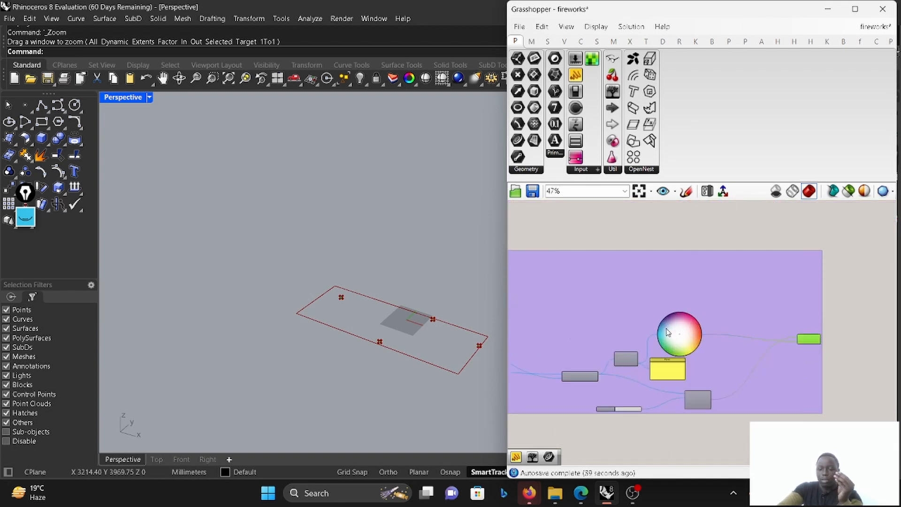
# - Set the number slider feeding the Seed input and the Relay in the red group 1 to 13
pyautogui.scroll(-9, 819, 352)
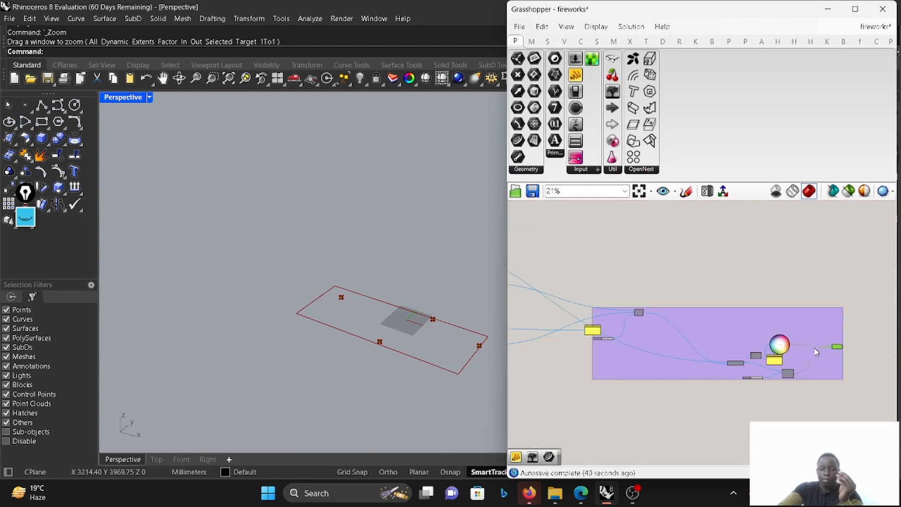
pyautogui.scroll(8, 647, 338)
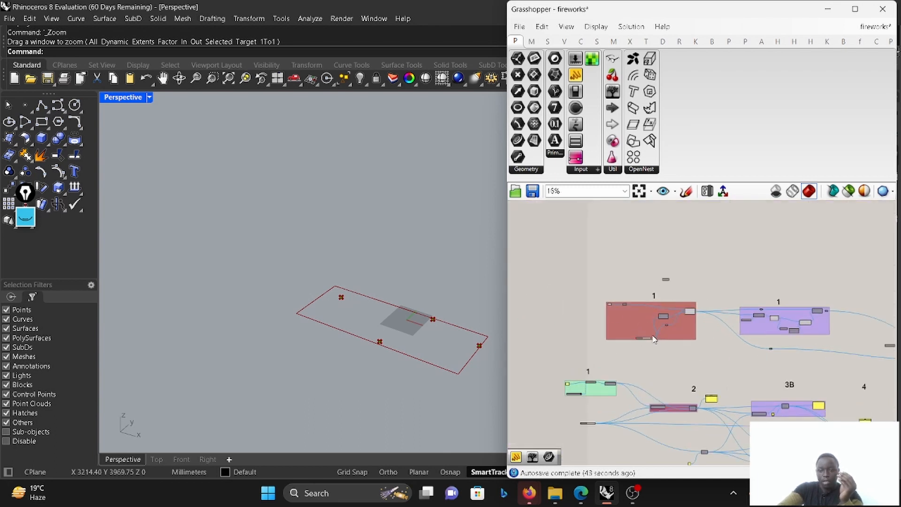
pyautogui.scroll(4, 650, 341)
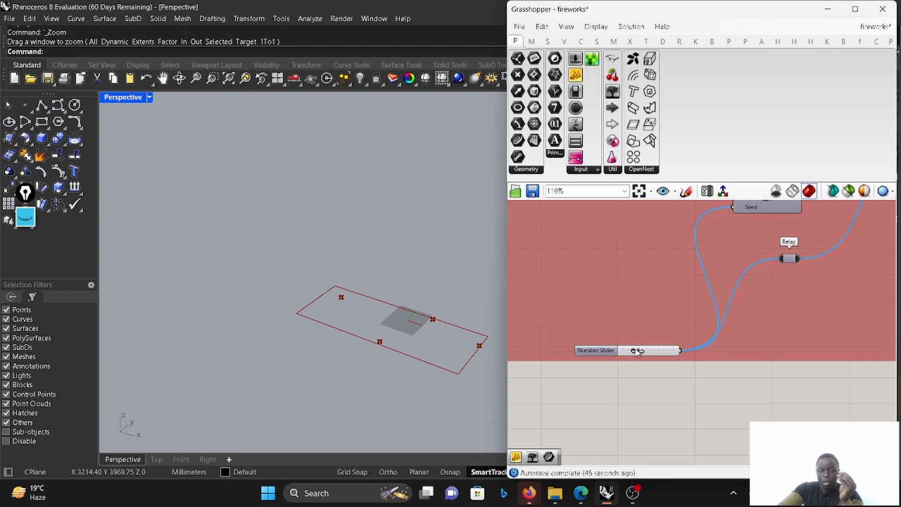
pyautogui.moveTo(637, 352); pyautogui.dragTo(656, 354)
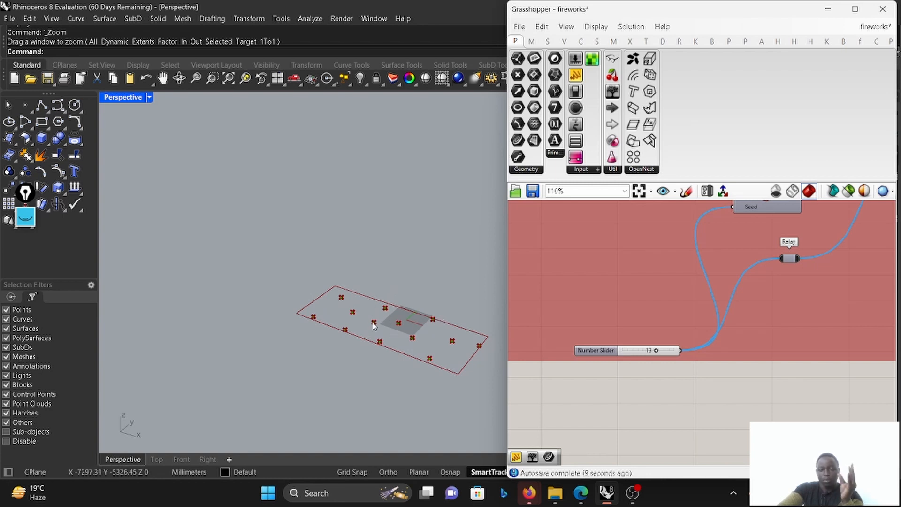
# - Check the panel reading the Tree Statistics Count output beside the Colour Wheel in the final group
pyautogui.scroll(-10, 741, 308)
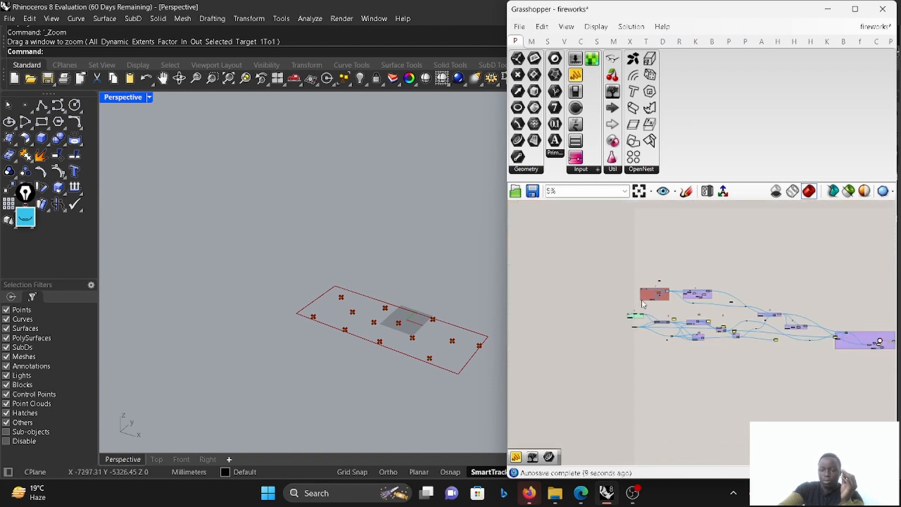
pyautogui.scroll(10, 776, 371)
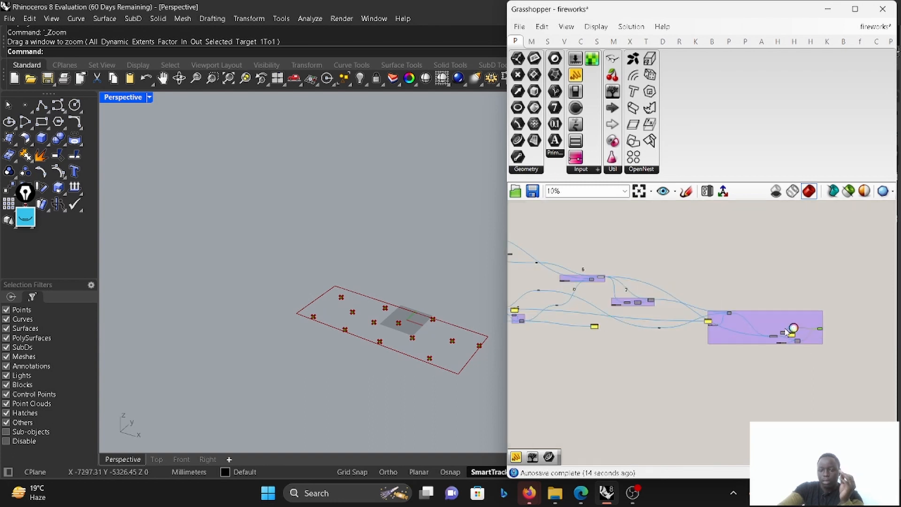
pyautogui.scroll(1, 713, 372)
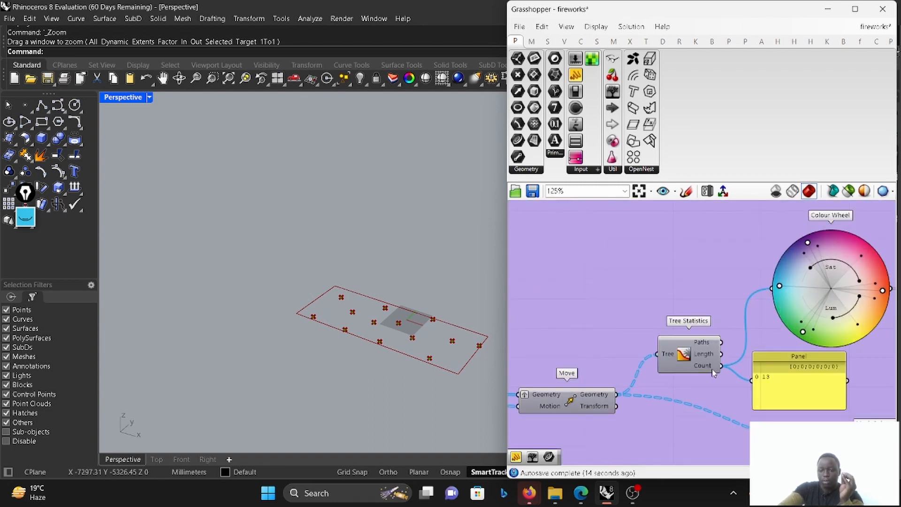
pyautogui.scroll(-3, 765, 341)
pyautogui.scroll(-5, 816, 350)
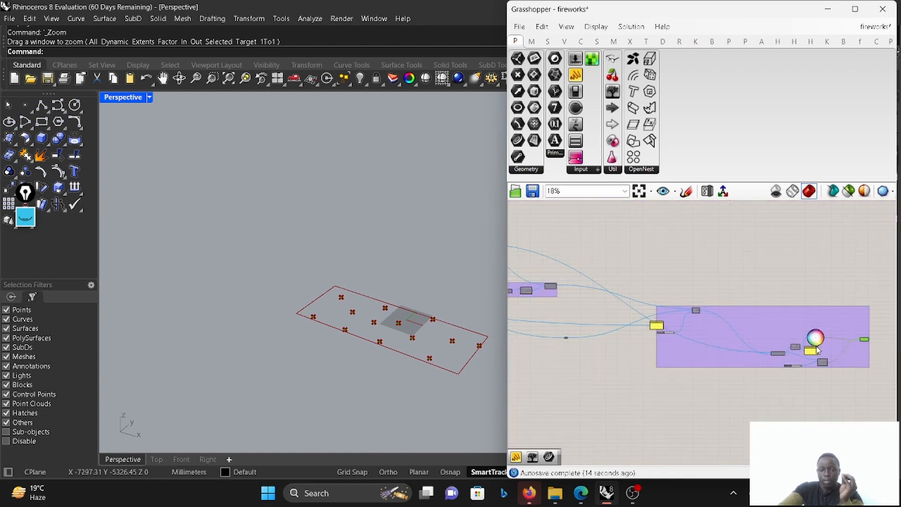
# - Set the Perspective viewport's display mode to Copy of Rendered, after trying Artistic
pyautogui.scroll(-3, 816, 351)
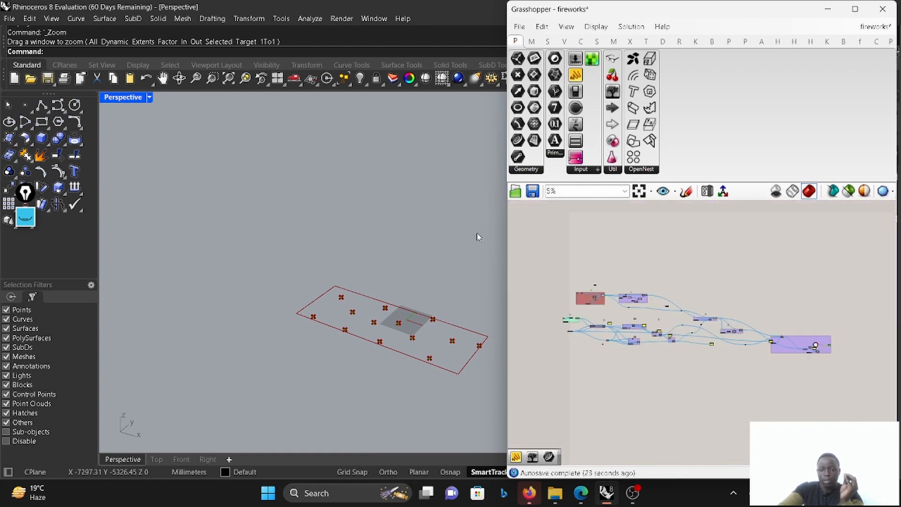
pyautogui.click(149, 97)
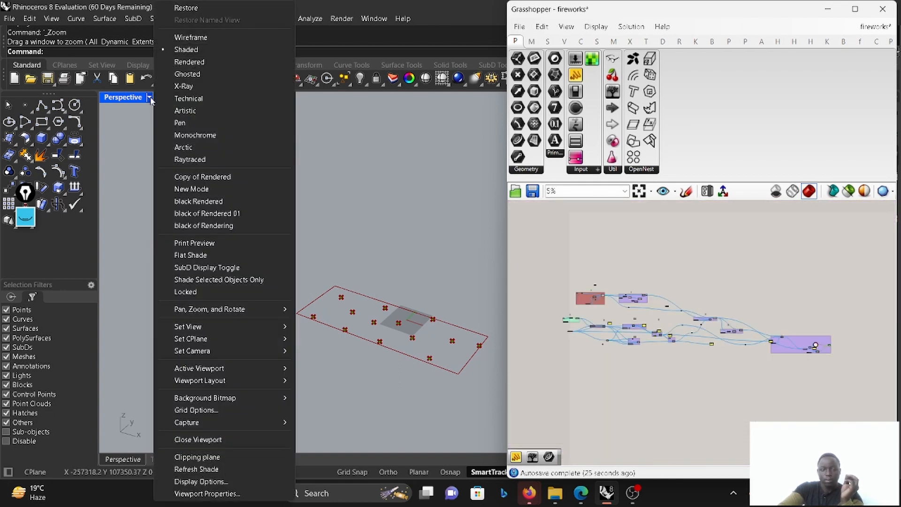
pyautogui.click(185, 110)
pyautogui.click(149, 97)
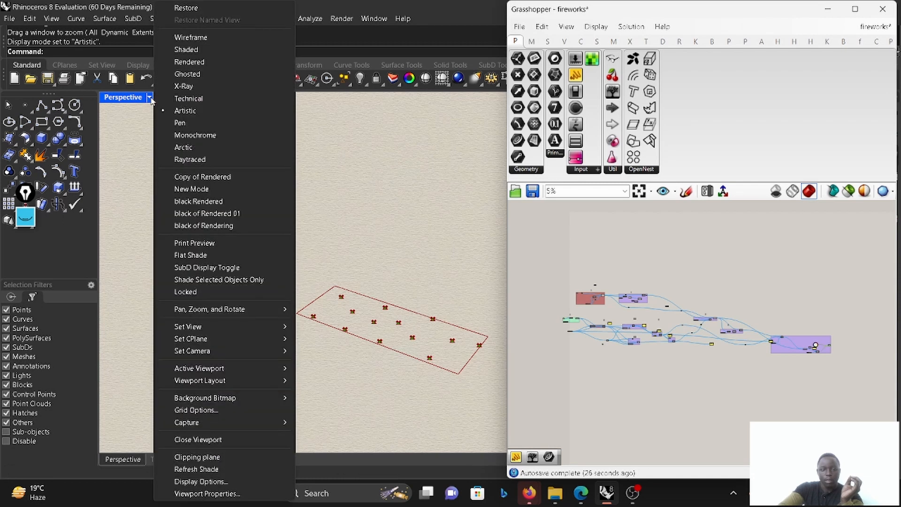
pyautogui.click(203, 176)
# - Destroy the recorded data in the green group 1's Data Recorder to play the fireworks animation from the start
pyautogui.scroll(1, 544, 324)
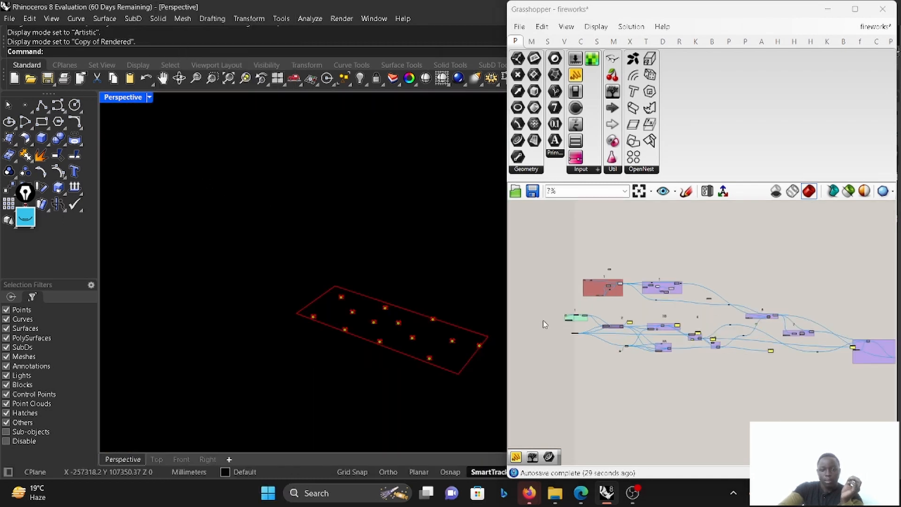
pyautogui.scroll(10, 573, 317)
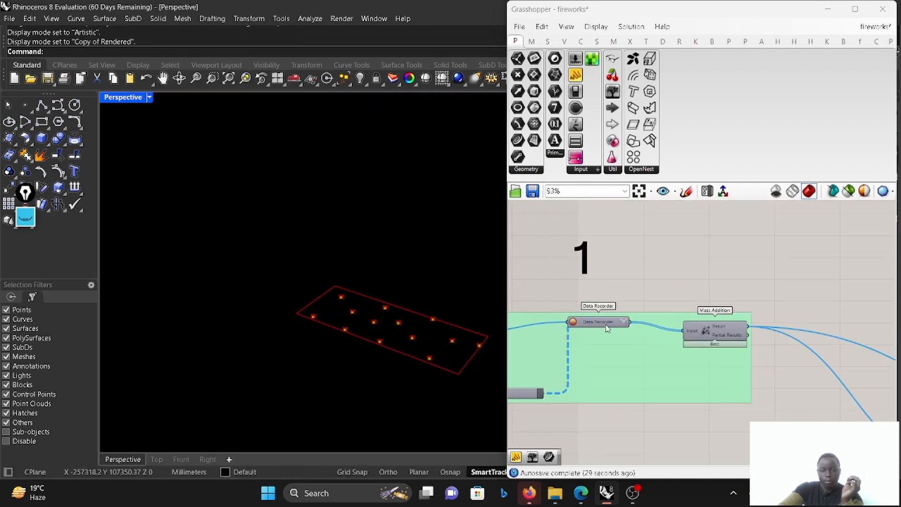
pyautogui.click(626, 322)
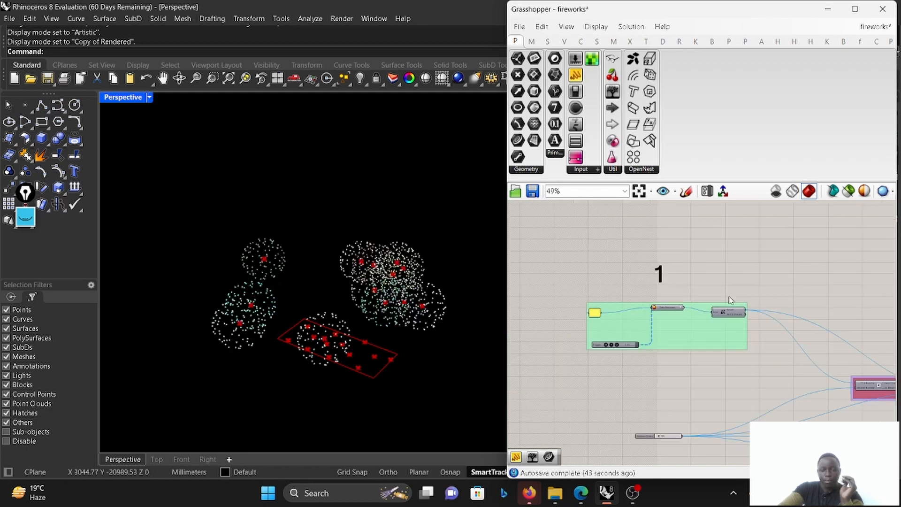
# - Set the yellow panel feeding the Data Recorder in the green group 1 to 5
pyautogui.scroll(-4, 724, 296)
pyautogui.scroll(-3, 723, 300)
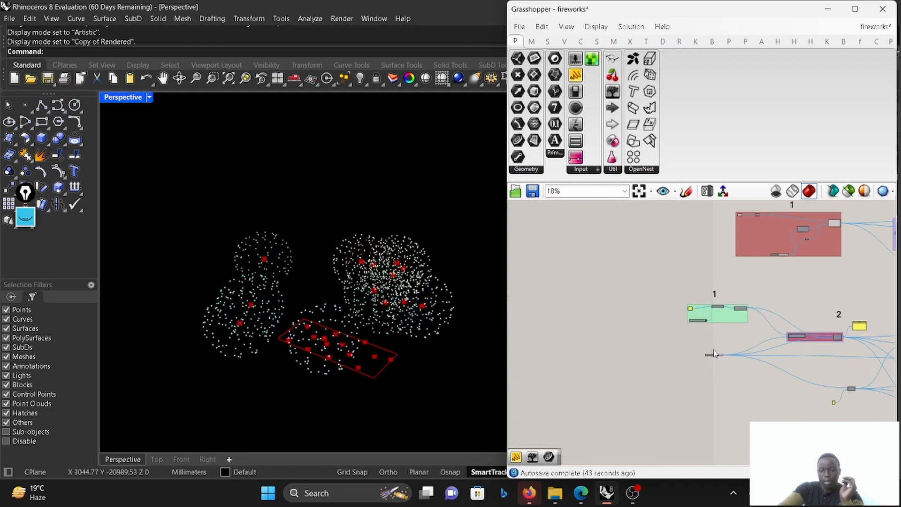
pyautogui.scroll(12, 686, 293)
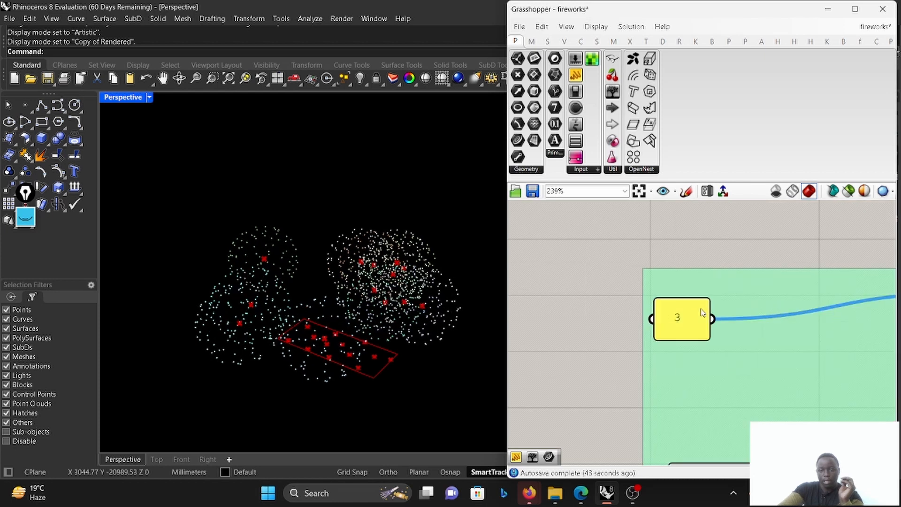
pyautogui.doubleClick(676, 319)
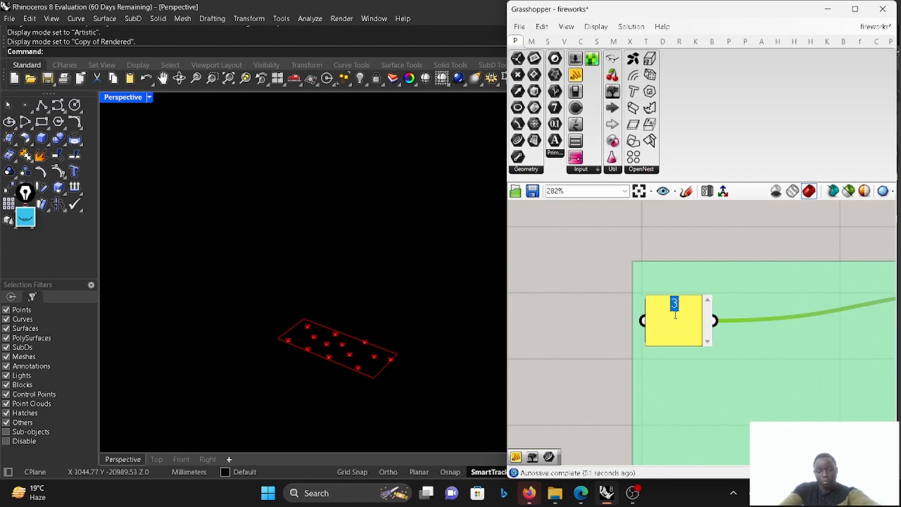
pyautogui.write('5')
pyautogui.scroll(-2, 637, 317)
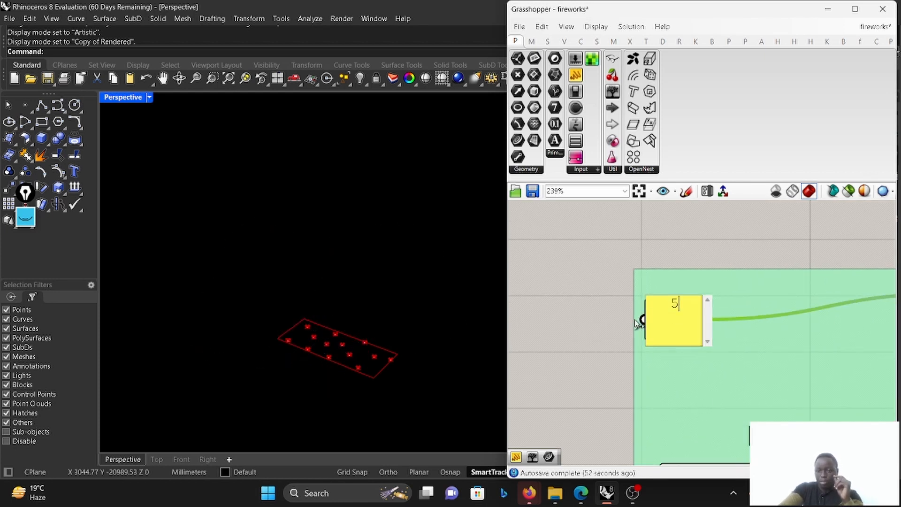
pyautogui.click(684, 267)
pyautogui.scroll(-4, 672, 277)
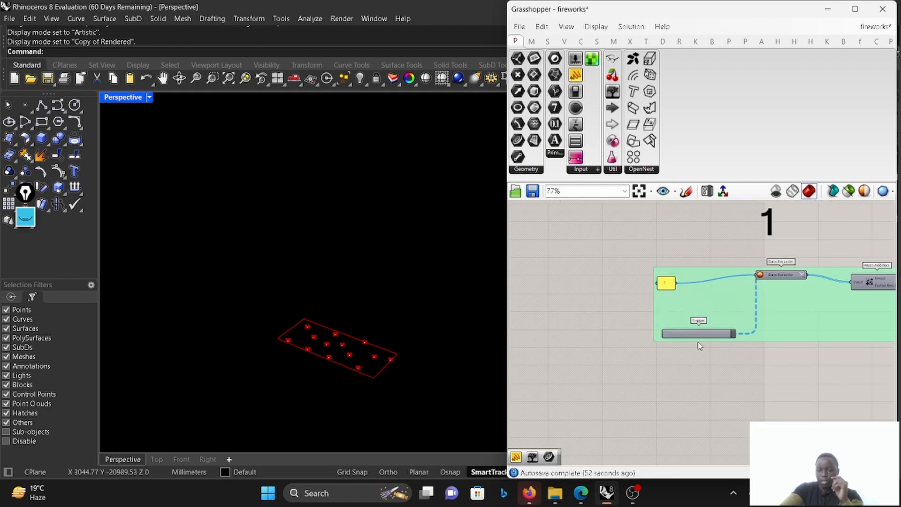
# - Clear the Data Recorder to replay the fireworks with the panel value of 5
pyautogui.scroll(-3, 663, 303)
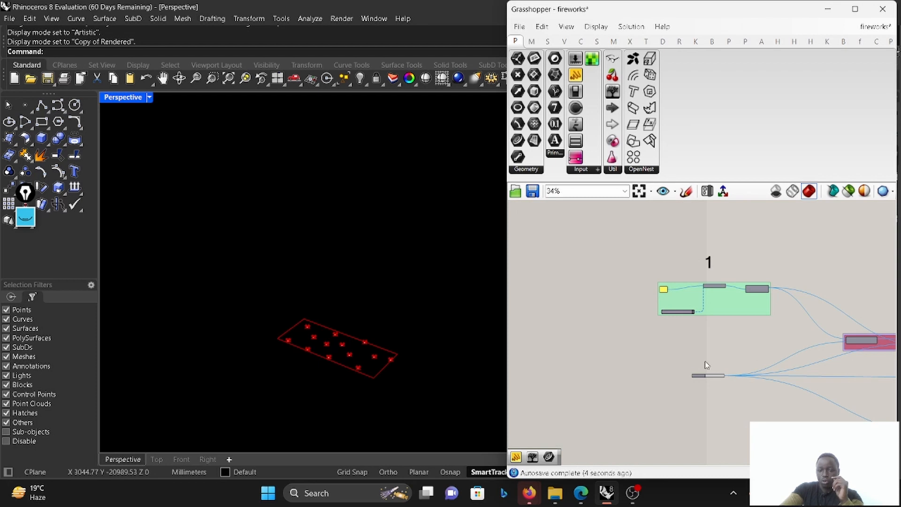
pyautogui.scroll(6, 763, 280)
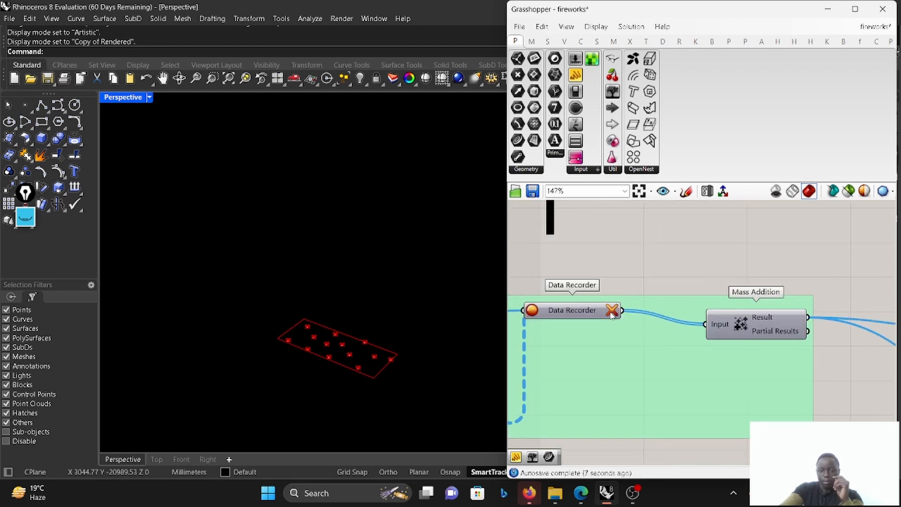
pyautogui.click(610, 313)
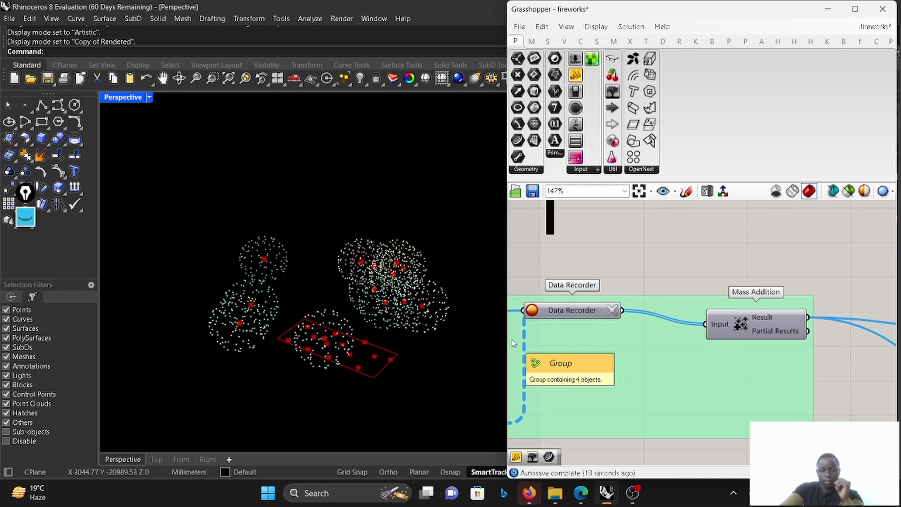
# - Select every component of the definition and turn off their viewport preview
pyautogui.scroll(-5, 717, 327)
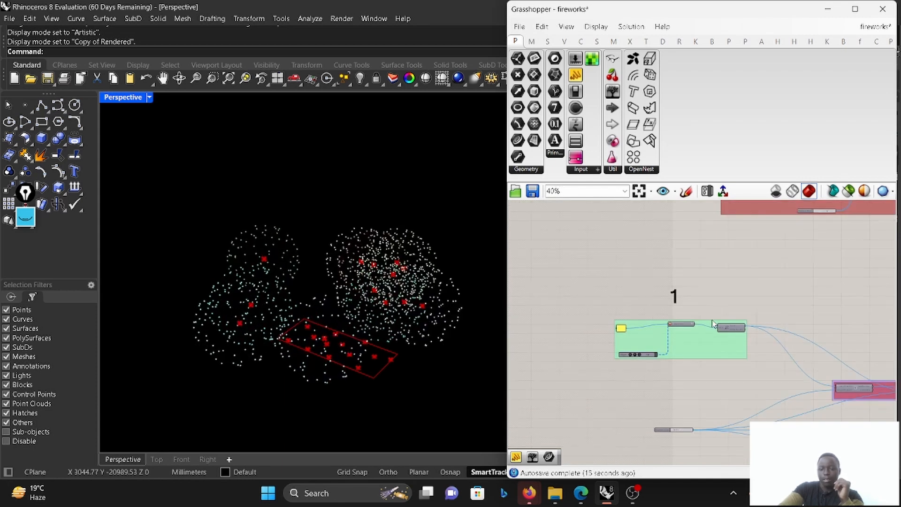
pyautogui.scroll(-5, 713, 324)
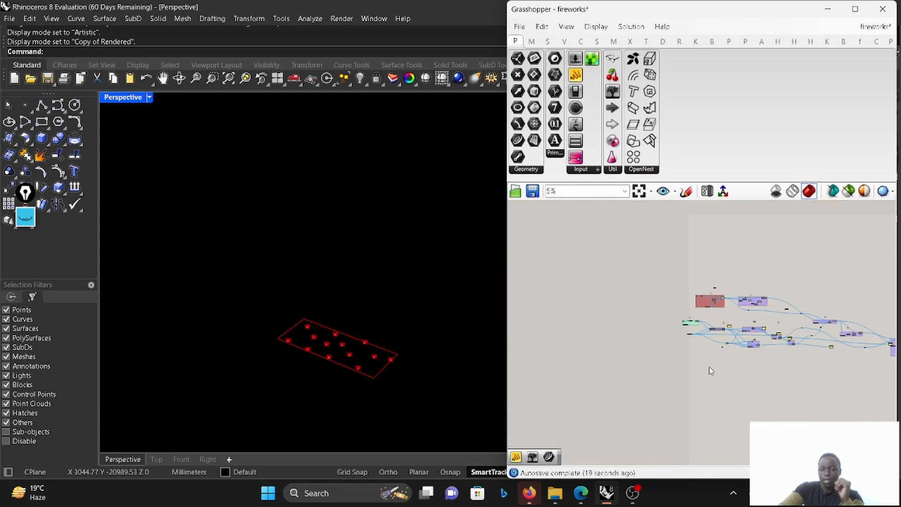
pyautogui.moveTo(669, 369); pyautogui.dragTo(658, 363, button='right')
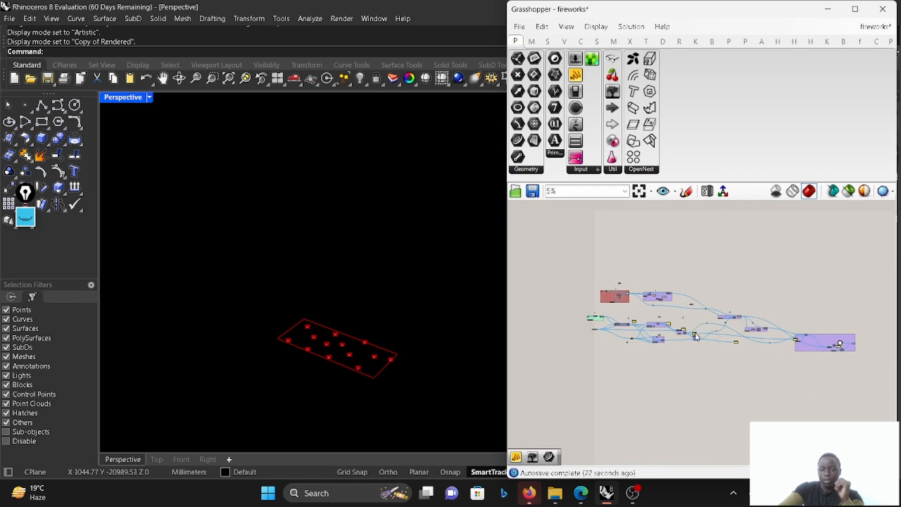
pyautogui.moveTo(856, 394); pyautogui.dragTo(559, 252)
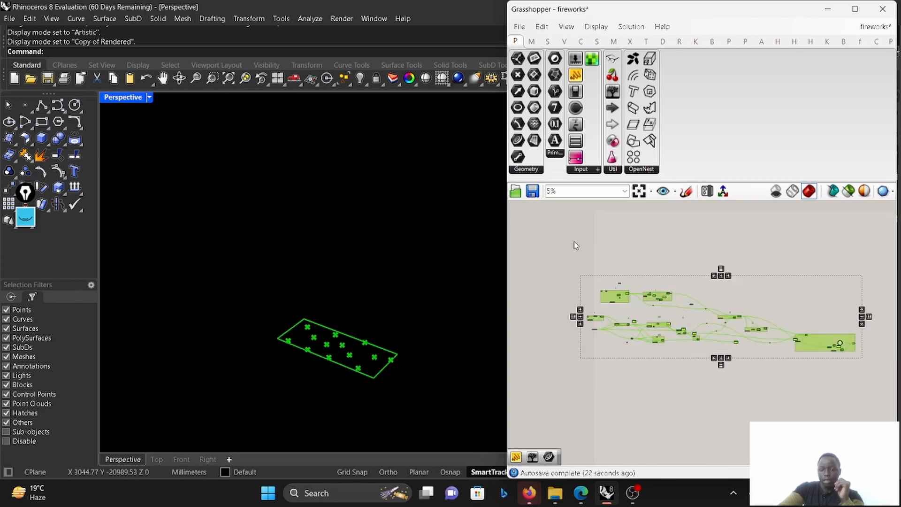
pyautogui.rightClick(574, 242)
pyautogui.click(603, 261)
# - Turn the preview back on for only the last component in the final purple group, fed by the Colour Wheel
pyautogui.scroll(2, 865, 348)
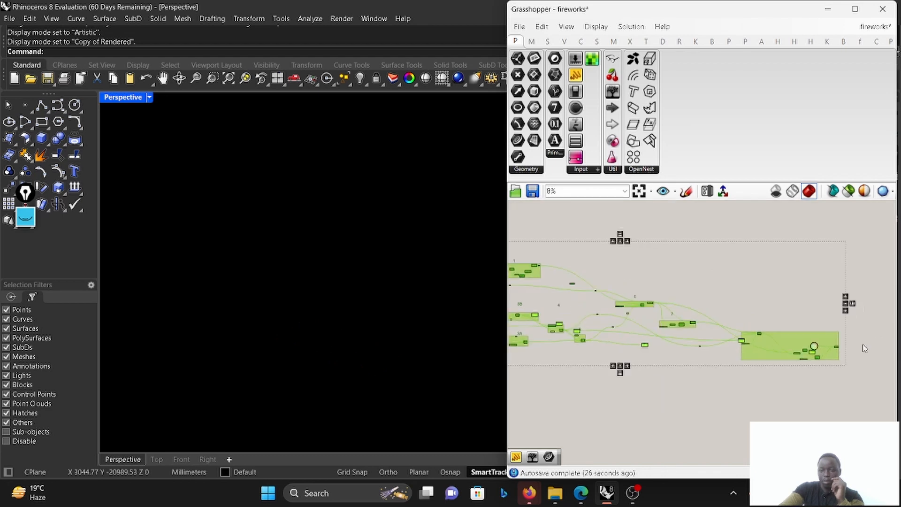
pyautogui.scroll(7, 864, 348)
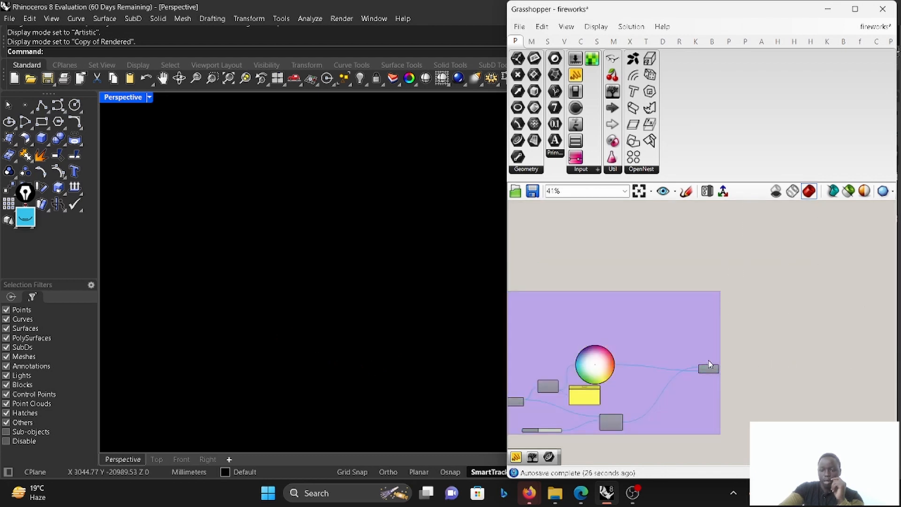
pyautogui.click(708, 366)
pyautogui.rightClick(762, 314)
pyautogui.click(774, 316)
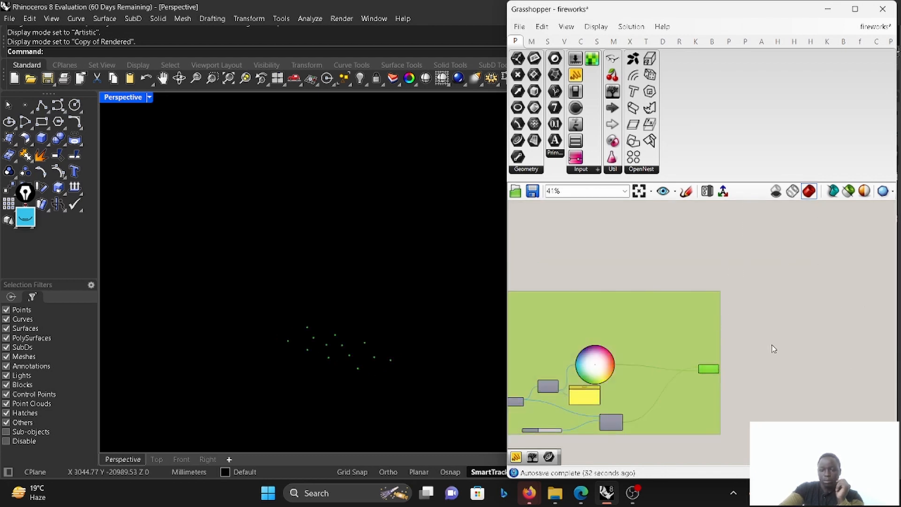
# - Clear the Data Recorder in the green group 1 twice to replay the animation with only the coloured spheres previewed
pyautogui.scroll(-9, 788, 350)
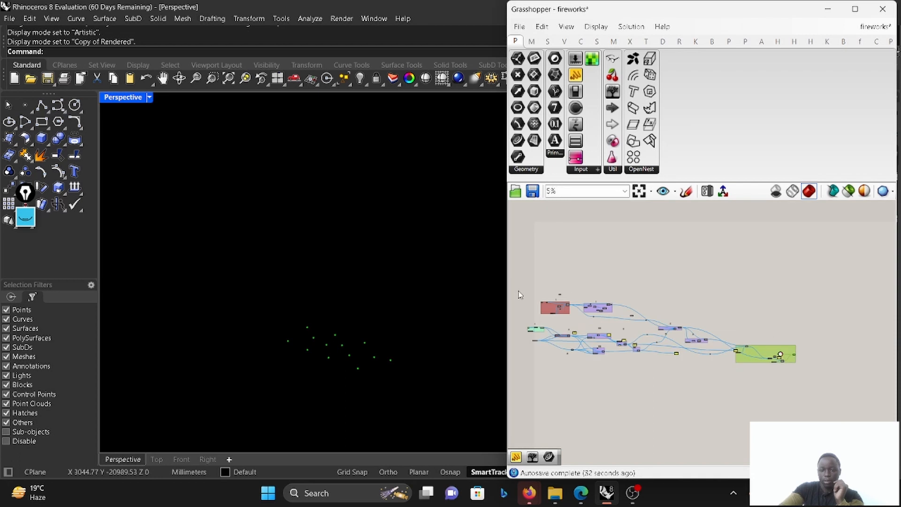
pyautogui.scroll(8, 517, 328)
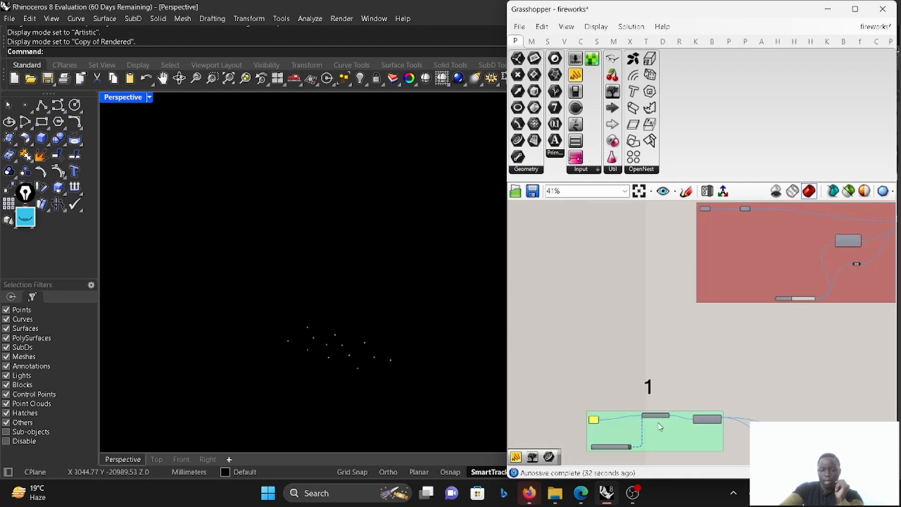
pyautogui.scroll(5, 661, 373)
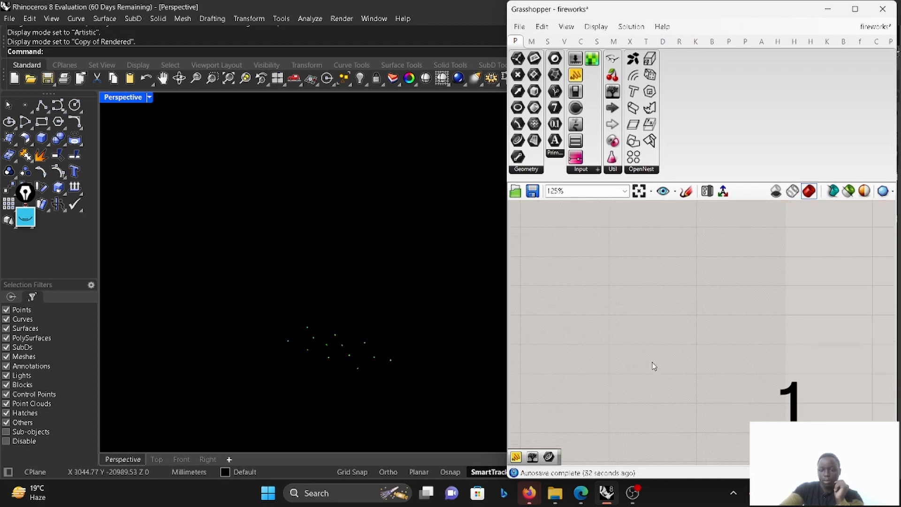
pyautogui.scroll(-6, 655, 367)
pyautogui.scroll(5, 708, 403)
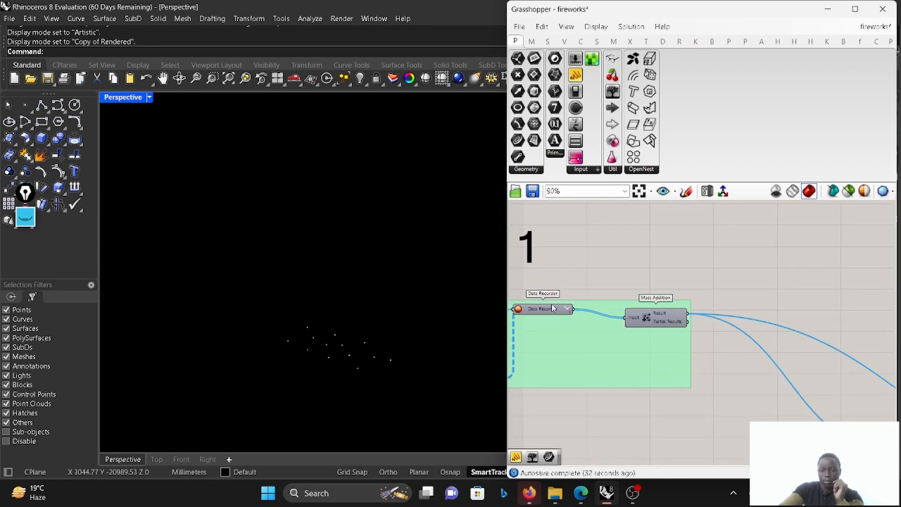
pyautogui.scroll(2, 553, 308)
pyautogui.click(572, 312)
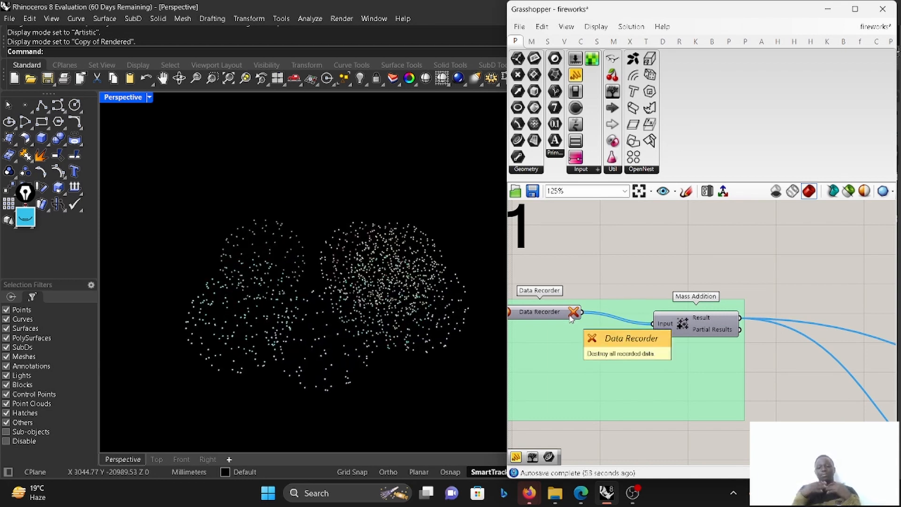
pyautogui.click(573, 312)
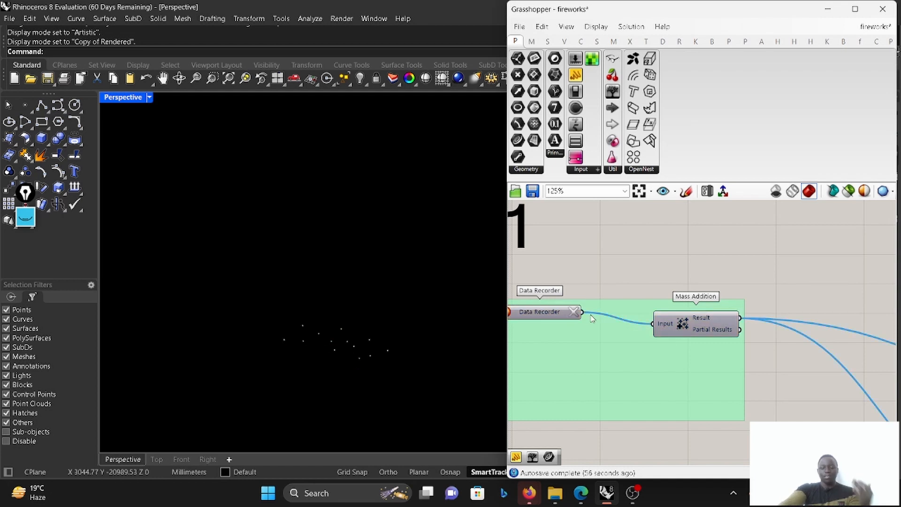